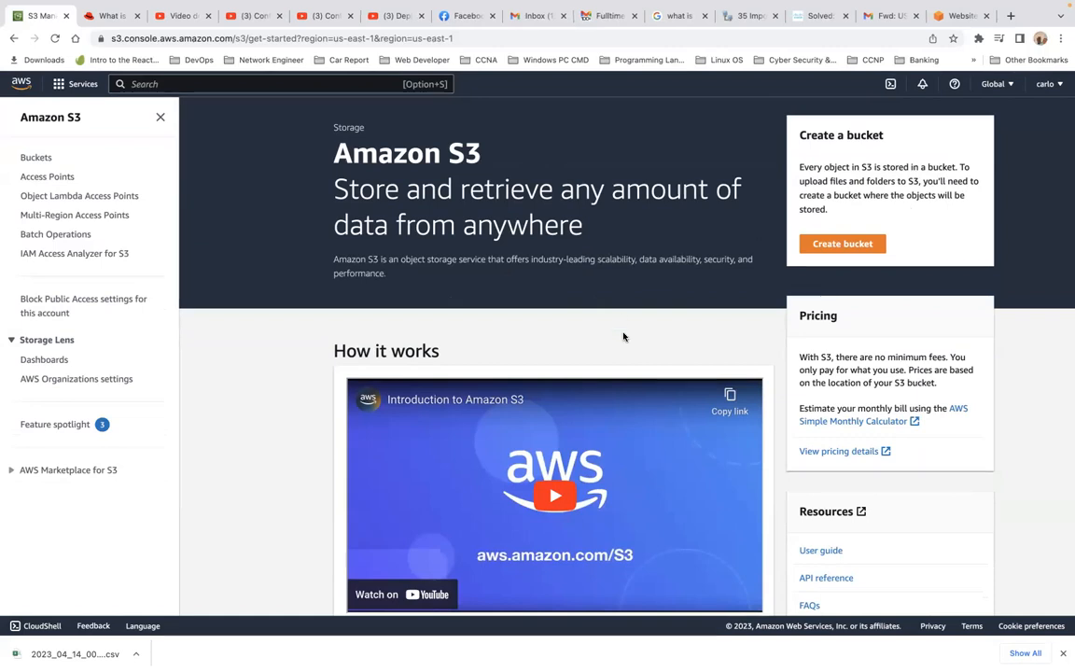
# Play the Introduction to Amazon S3 video in the How it works section through to its end.
pyautogui.scroll(-2, 604, 453)
pyautogui.click(554, 433)
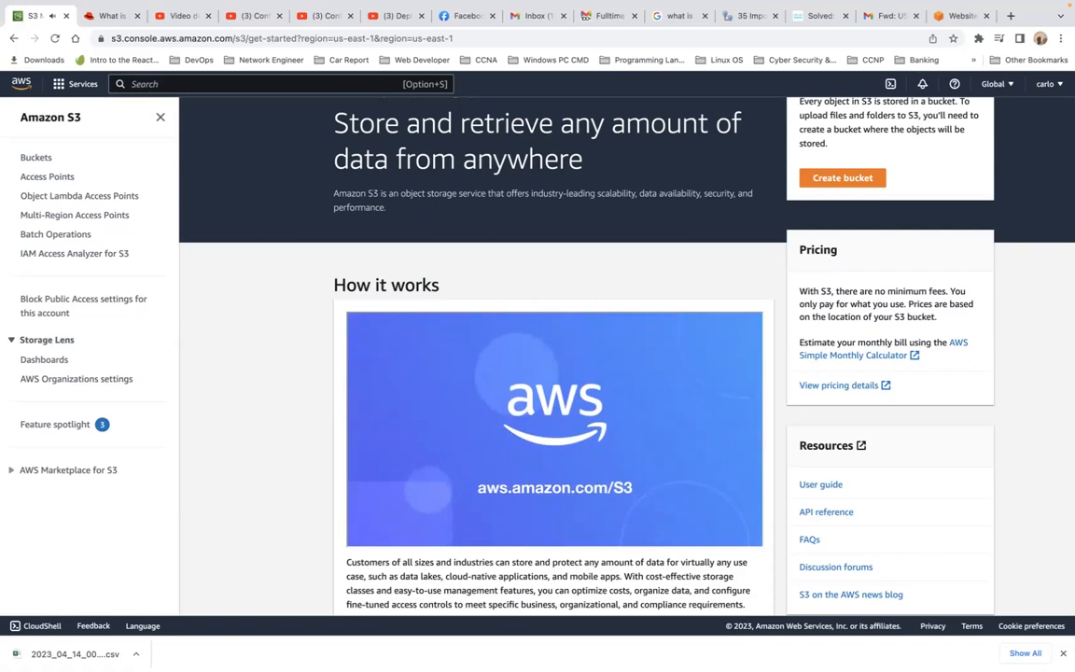
pyautogui.moveTo(619, 420)
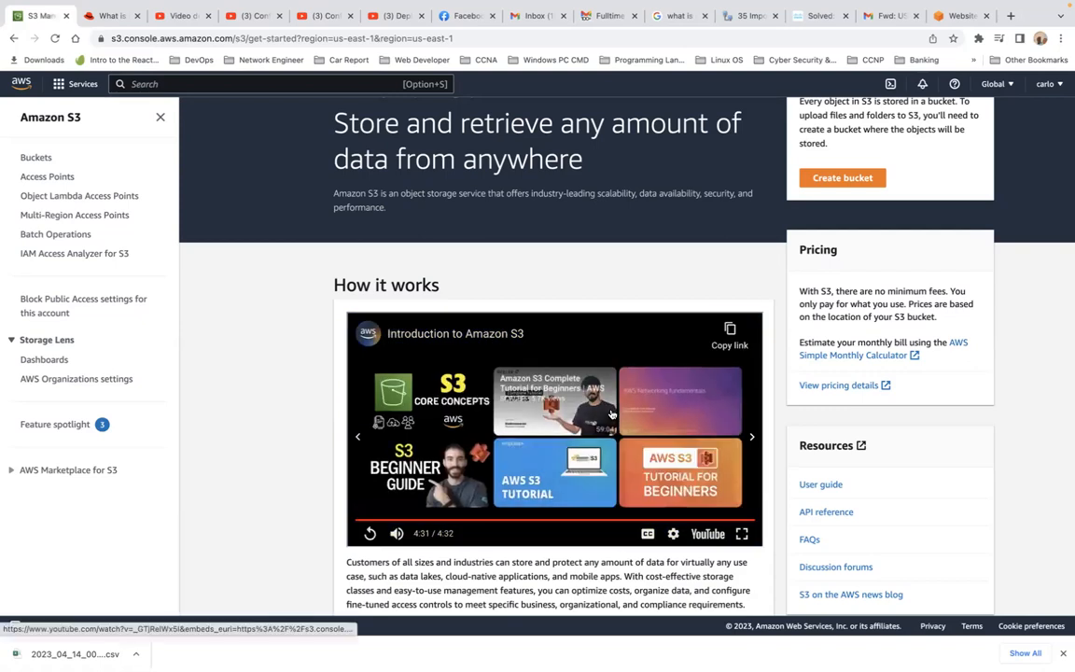
# Examine the Amazon S3 landing page's overview, benefits and features, and use cases.
pyautogui.scroll(2, 452, 343)
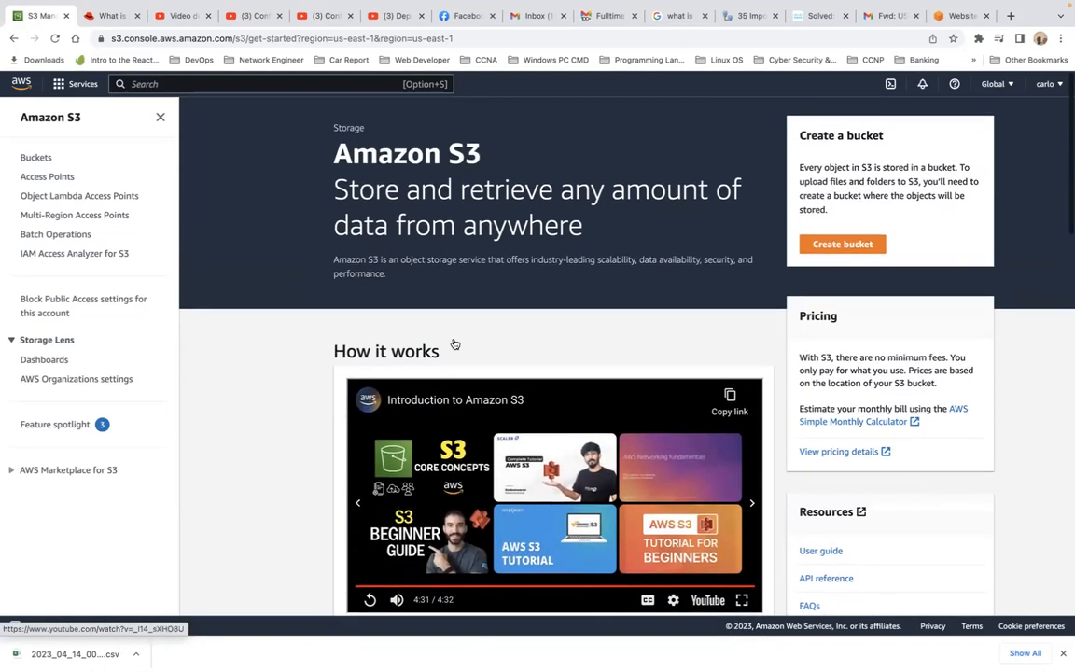
pyautogui.scroll(-8, 454, 345)
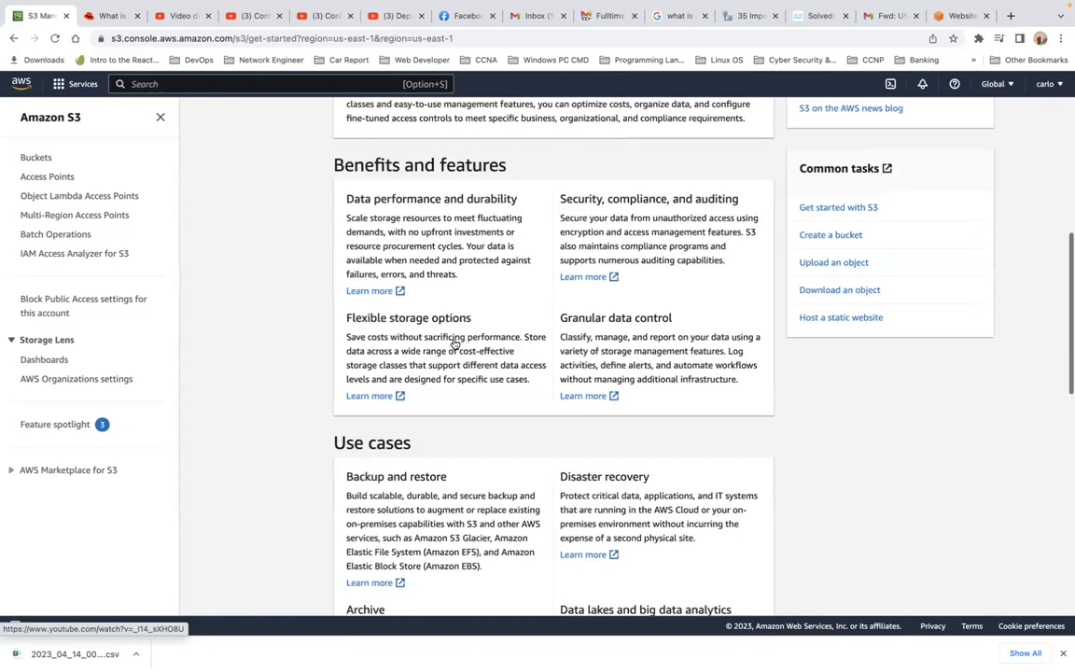
pyautogui.scroll(3, 454, 345)
pyautogui.scroll(-1, 455, 345)
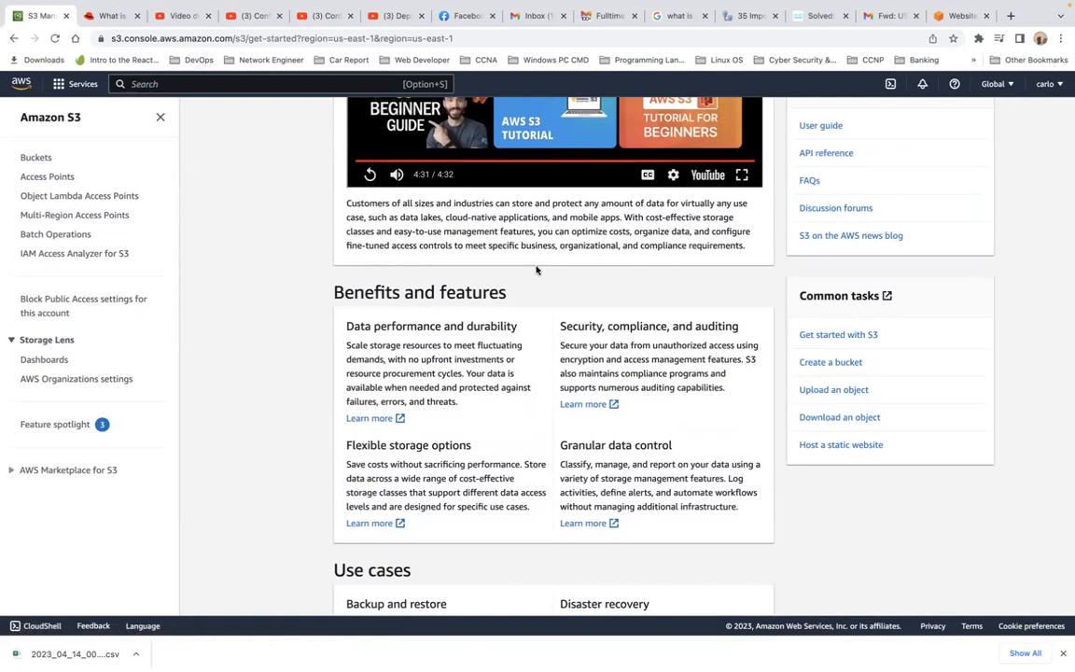
pyautogui.scroll(5, 536, 269)
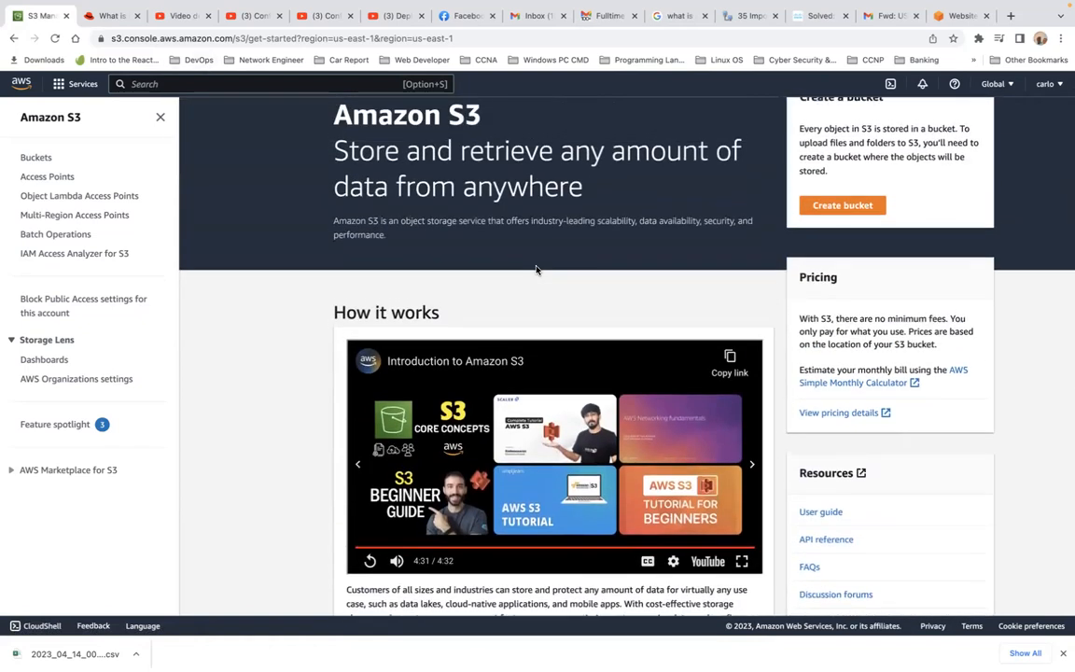
pyautogui.scroll(-5, 536, 269)
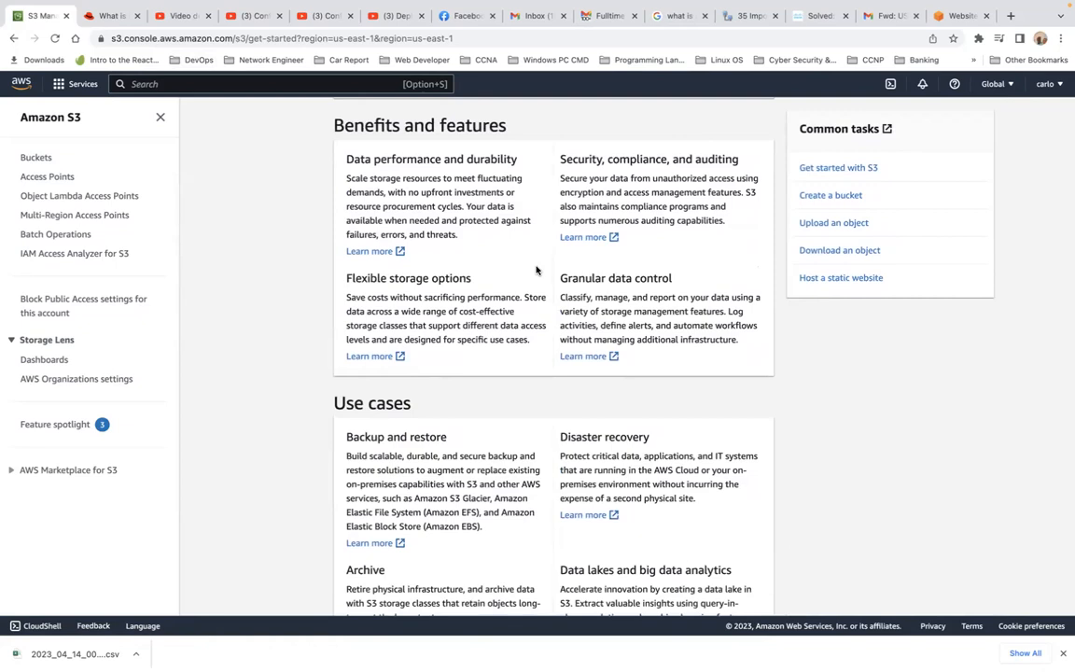
pyautogui.scroll(-3, 535, 269)
pyautogui.scroll(5, 536, 269)
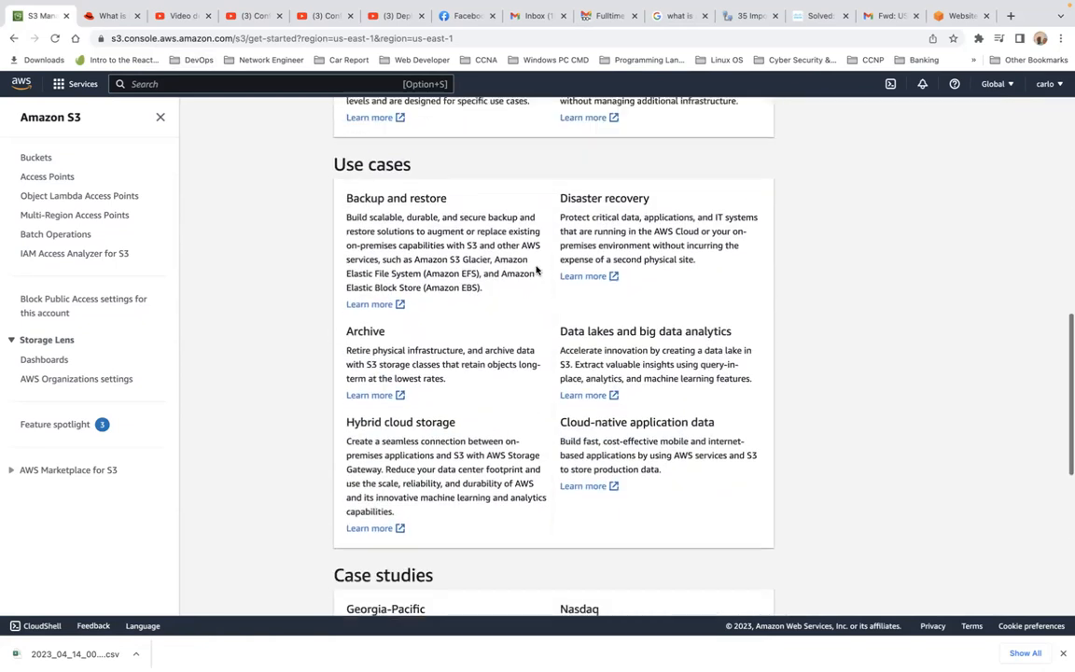
pyautogui.scroll(10, 536, 268)
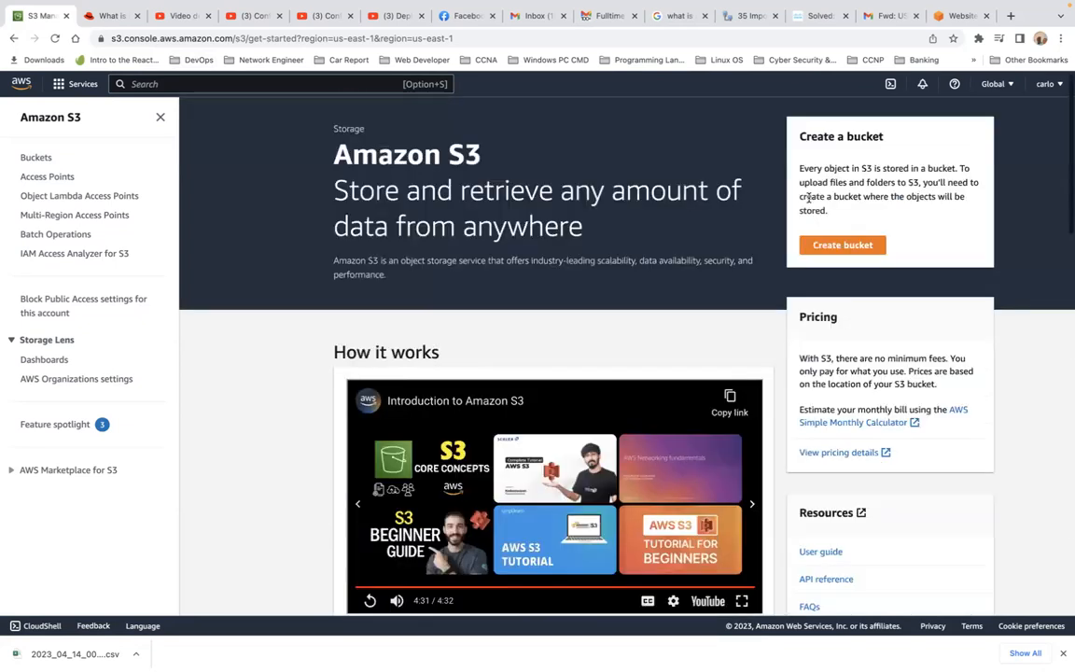
# Start a new S3 bucket and try to create it under the name test with the default settings.
pyautogui.click(848, 247)
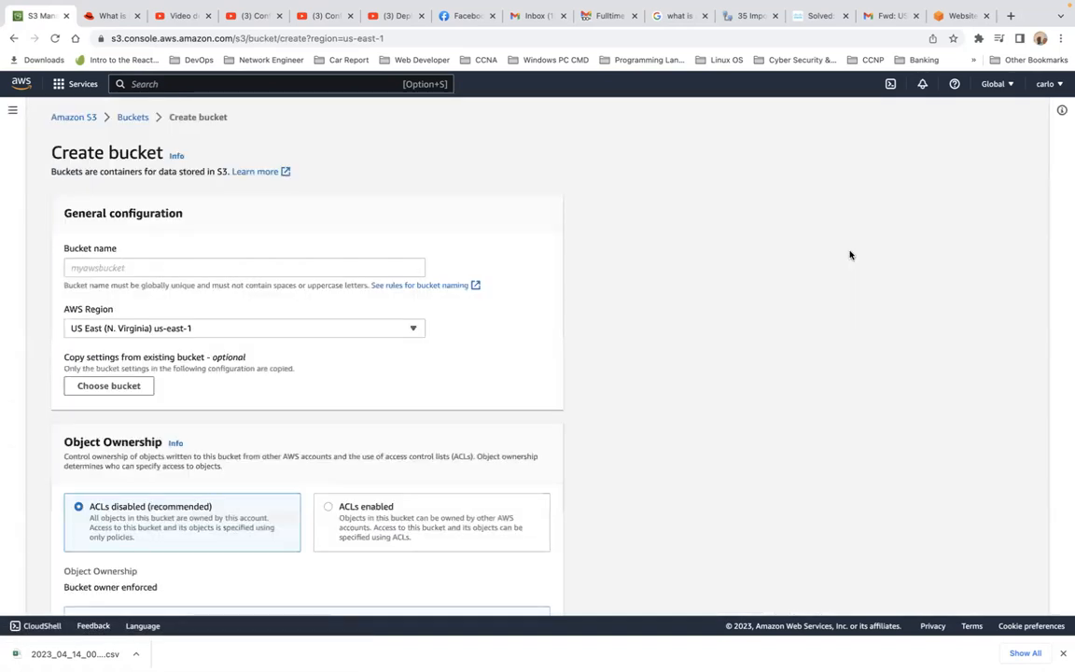
pyautogui.click(150, 269)
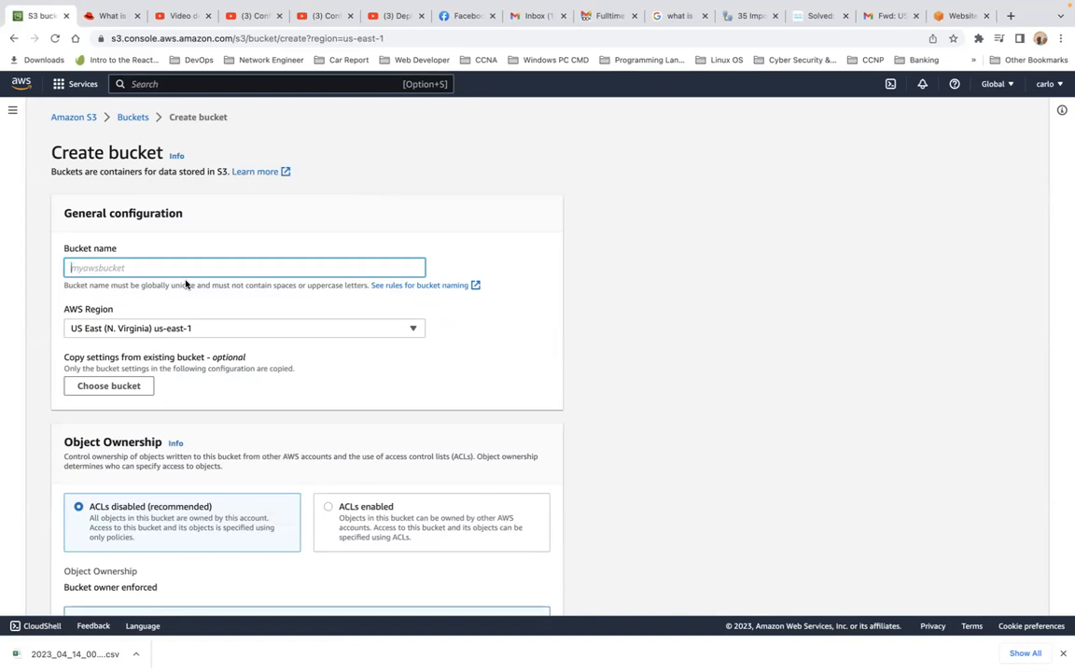
pyautogui.write('tes')
pyautogui.scroll(-15, 280, 374)
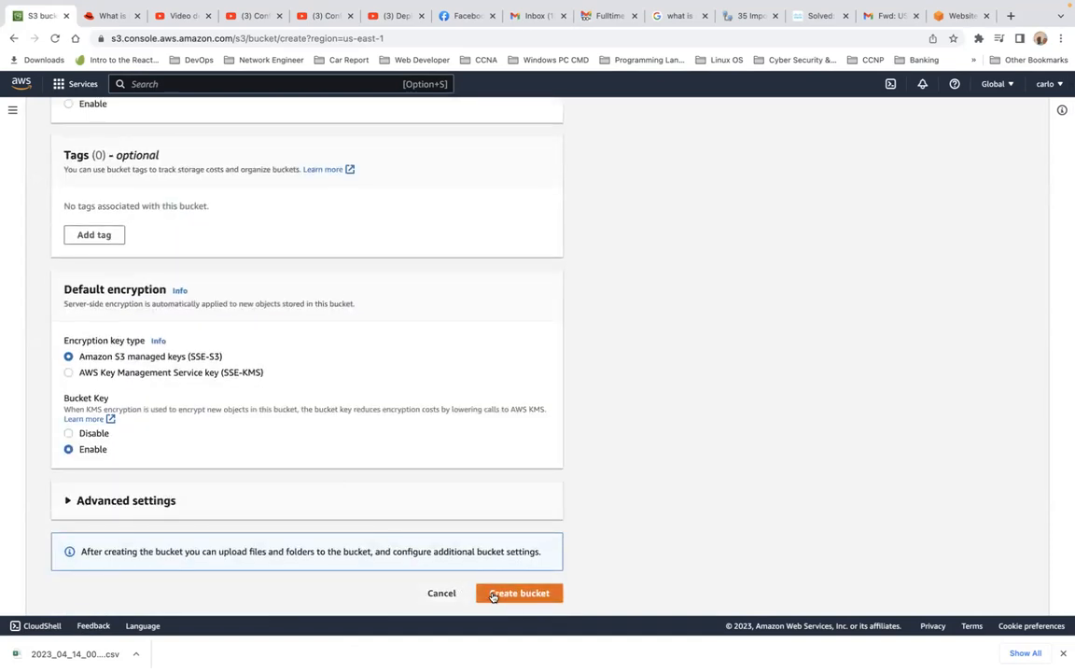
pyautogui.click(493, 593)
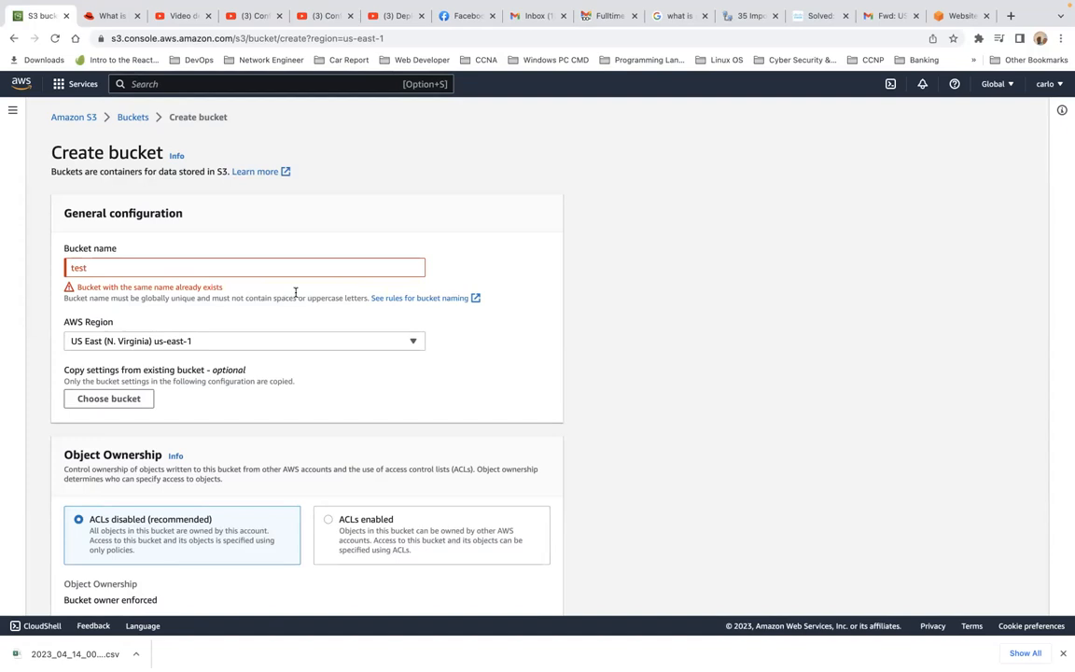
# Add the prefix Tom- to the bucket name so it reads Tom-test.
pyautogui.click(168, 268)
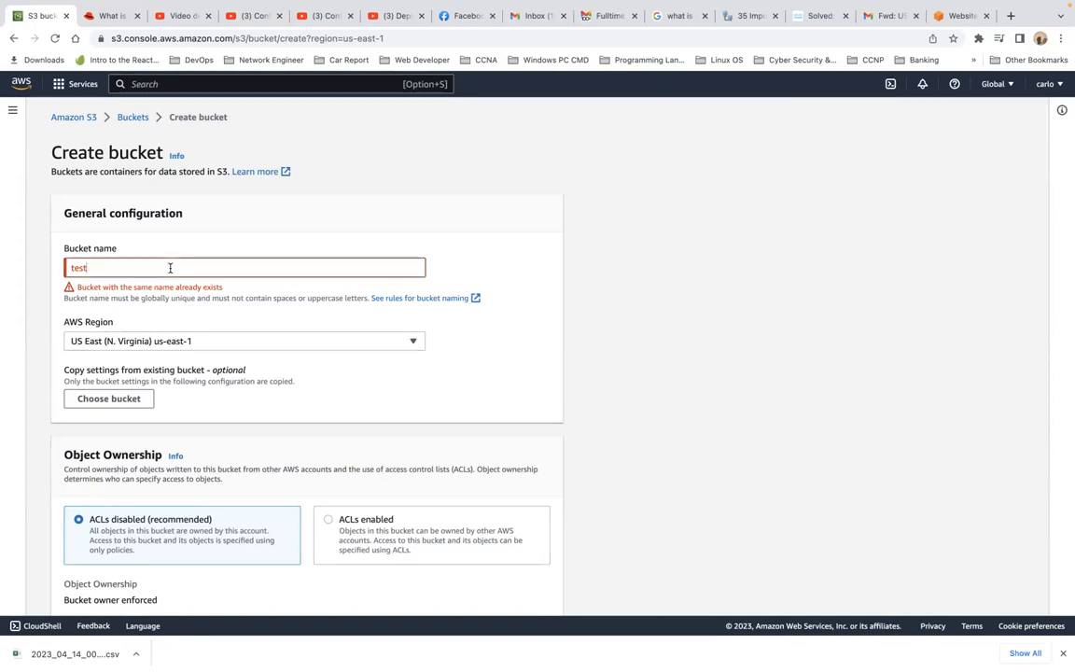
pyautogui.click(69, 268)
pyautogui.write('-')
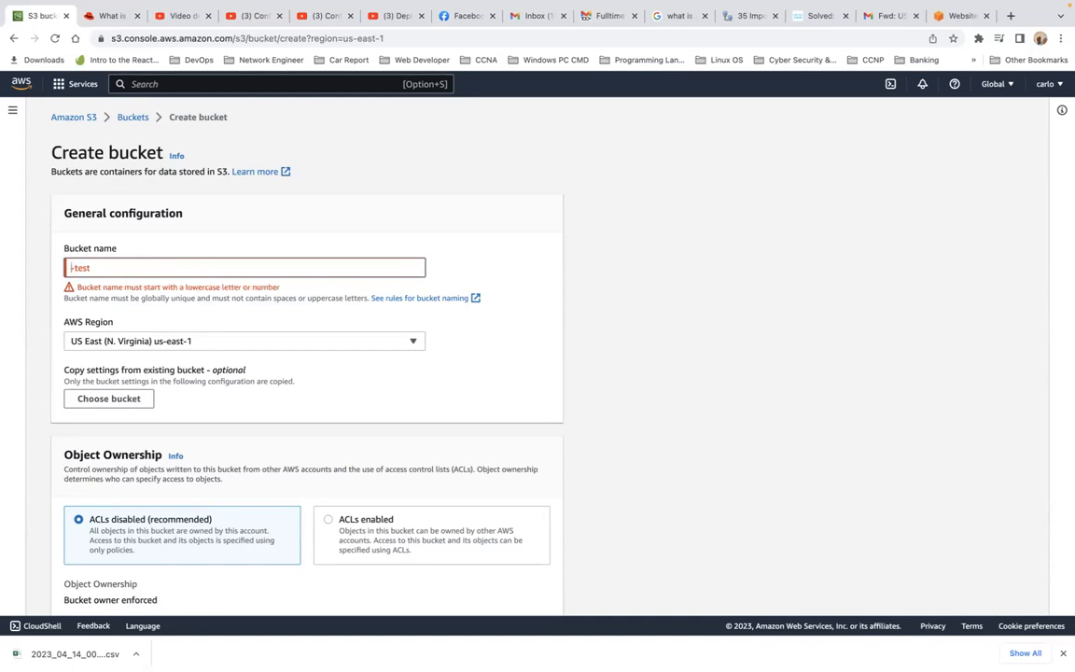
pyautogui.write('TOM')
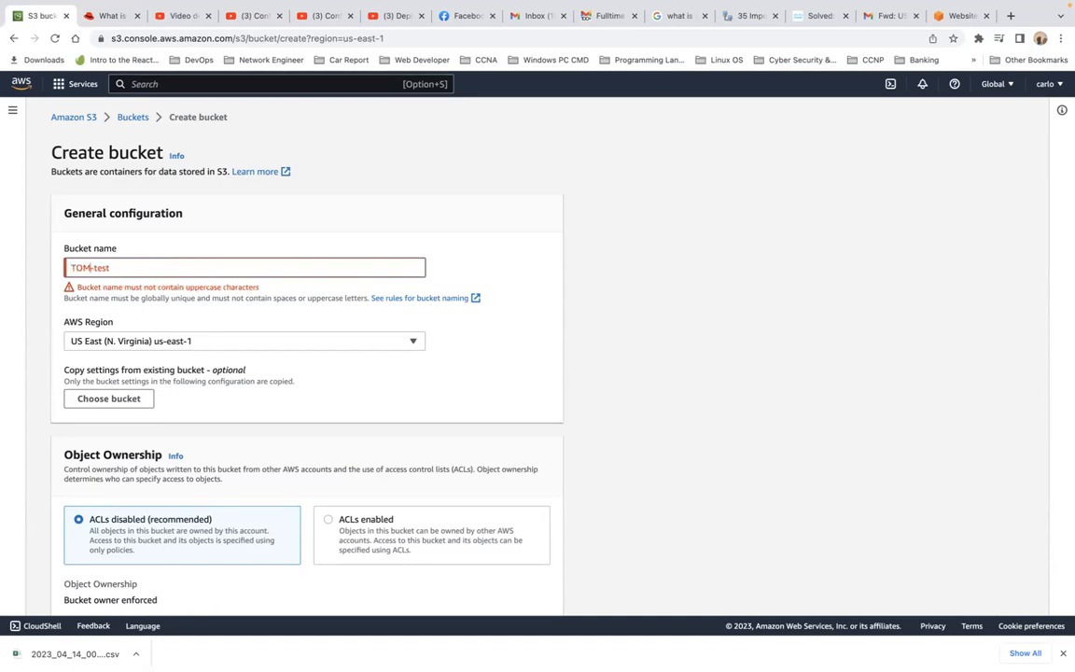
pyautogui.press('BackSpace')
pyautogui.press('BackSpace')
pyautogui.write('OM')
pyautogui.press('BackSpace')
pyautogui.press('BackSpace')
pyautogui.write('om')
# Append -Buckets to the end of the bucket name.
pyautogui.click(111, 269)
pyautogui.write('-')
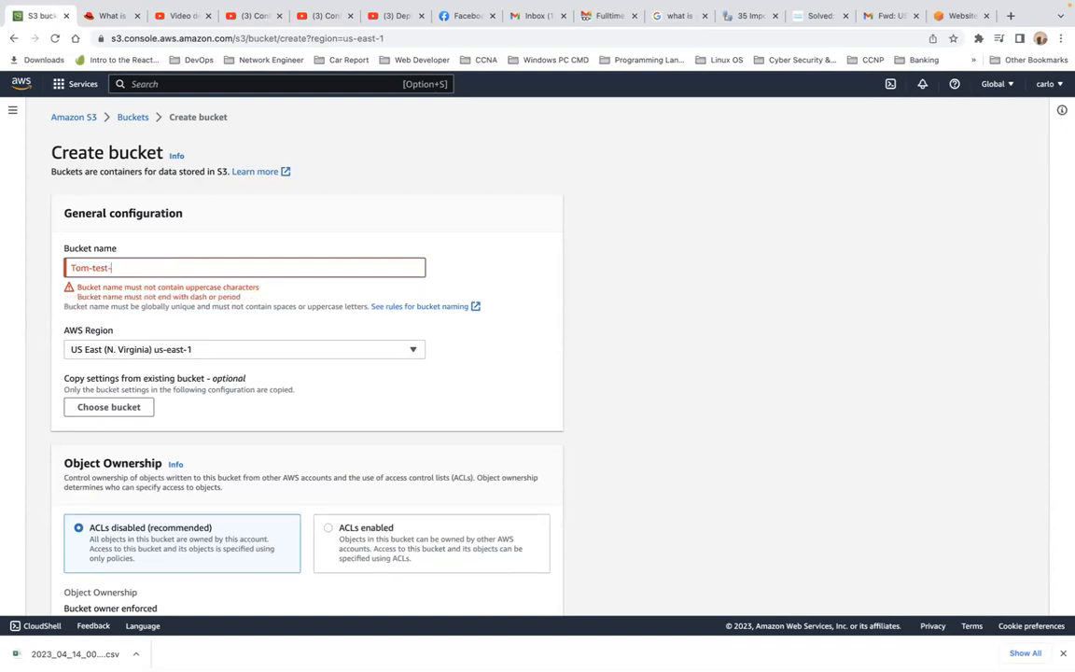
pyautogui.write('8uckets')
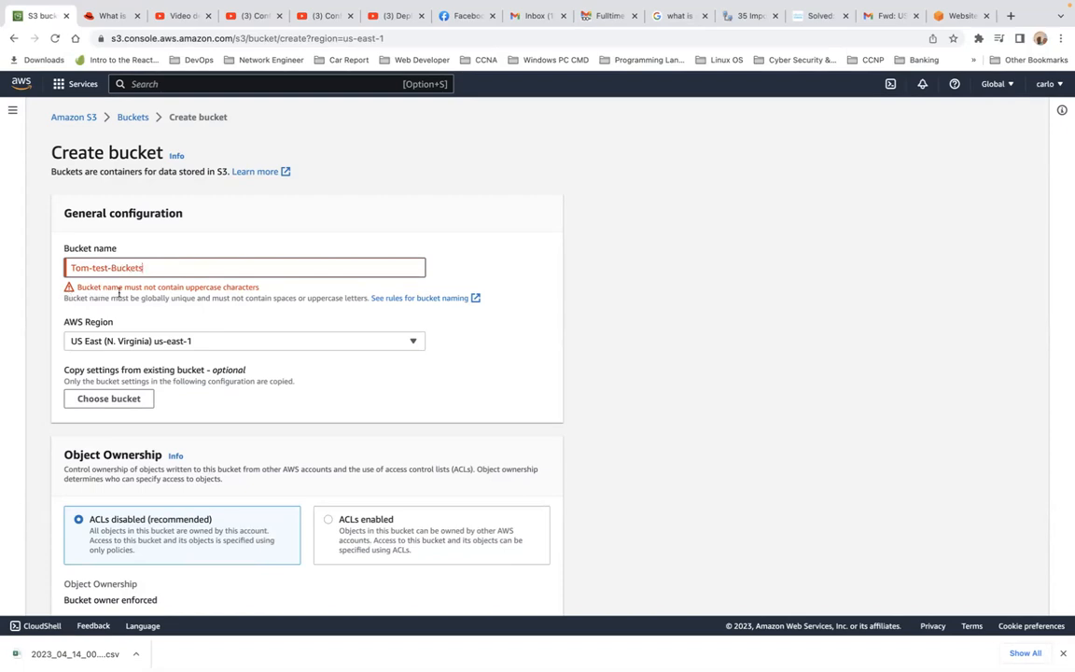
# Change the capital letters in the bucket name to lowercase and append -s3, making it tom-test-buckets-s3.
pyautogui.click(75, 267)
pyautogui.press('BackSpace')
pyautogui.write('t')
pyautogui.click(213, 265)
pyautogui.click(114, 268)
pyautogui.press('BackSpace')
pyautogui.write('b')
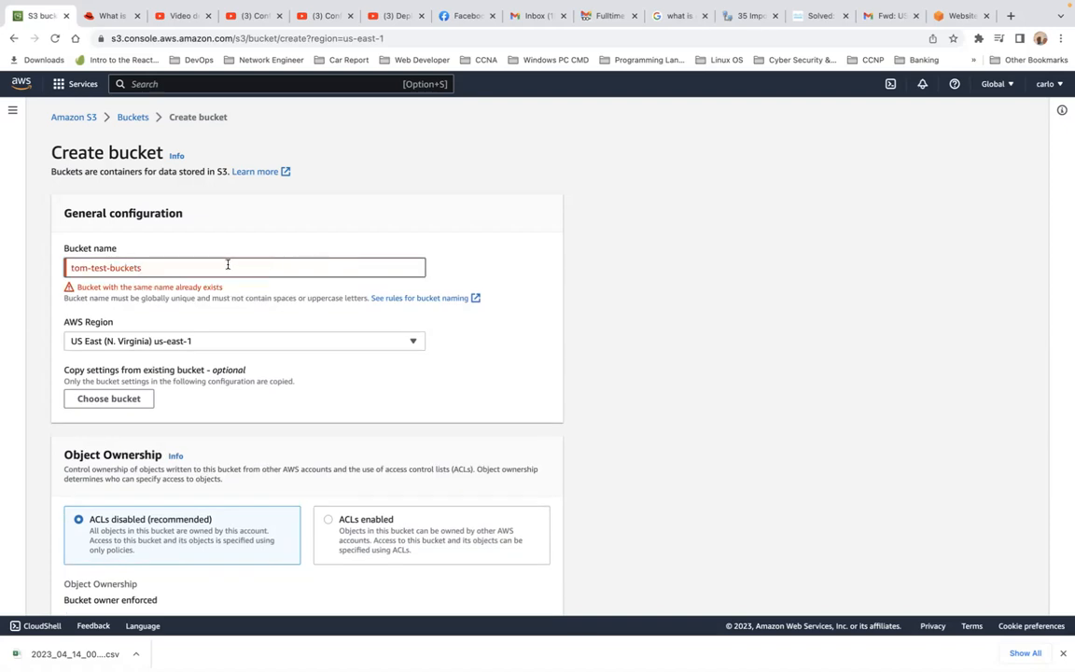
pyautogui.write('-')
pyautogui.write('s3')
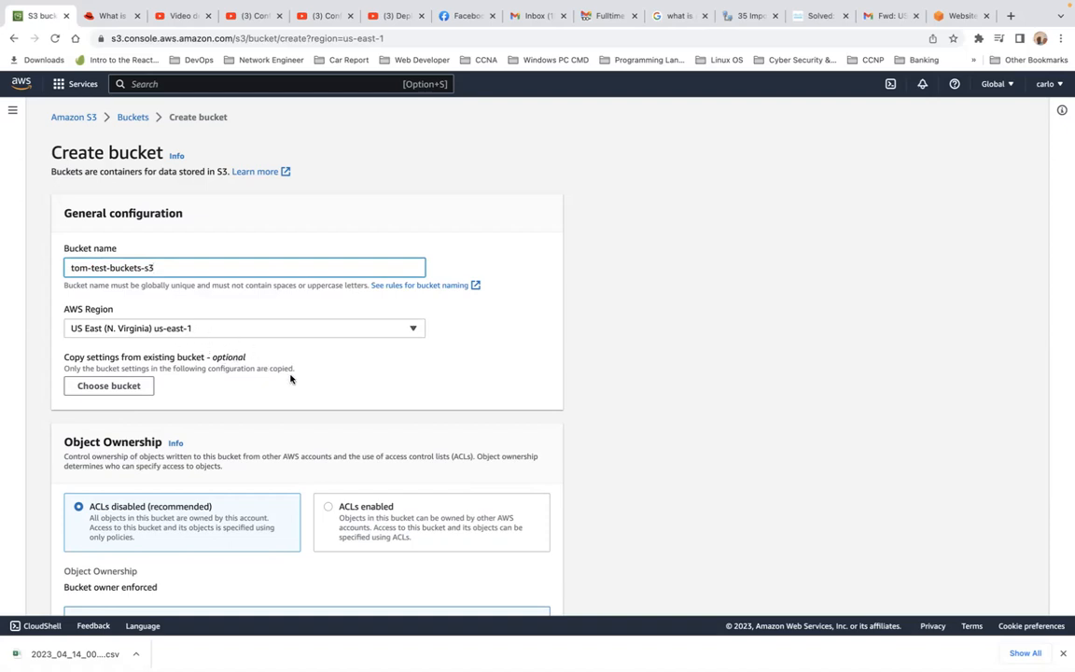
pyautogui.click(119, 391)
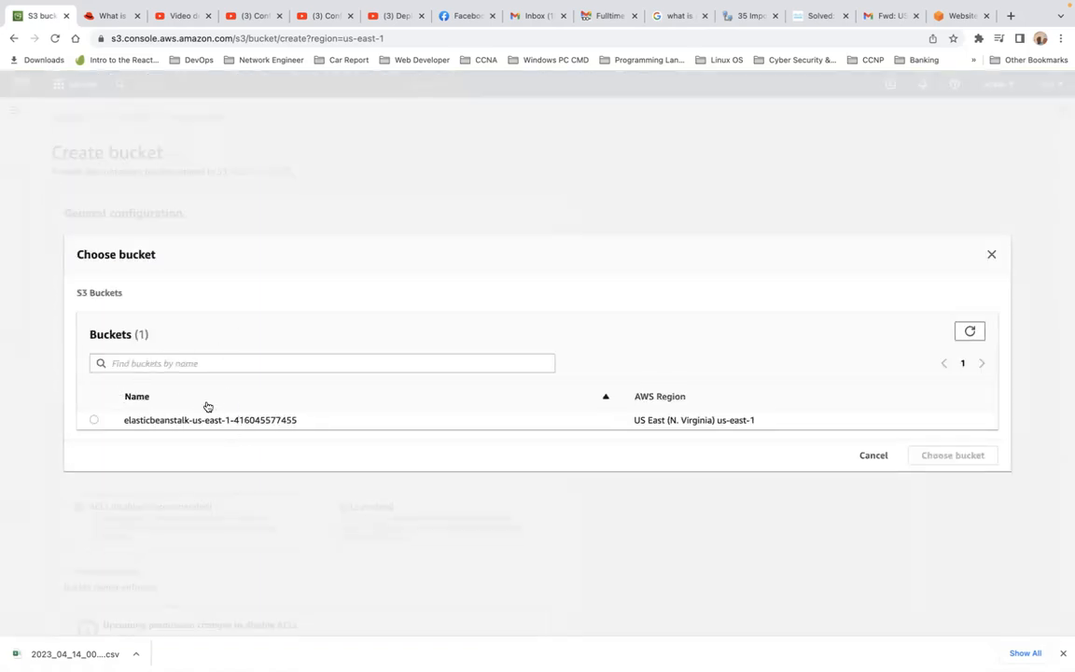
pyautogui.click(94, 421)
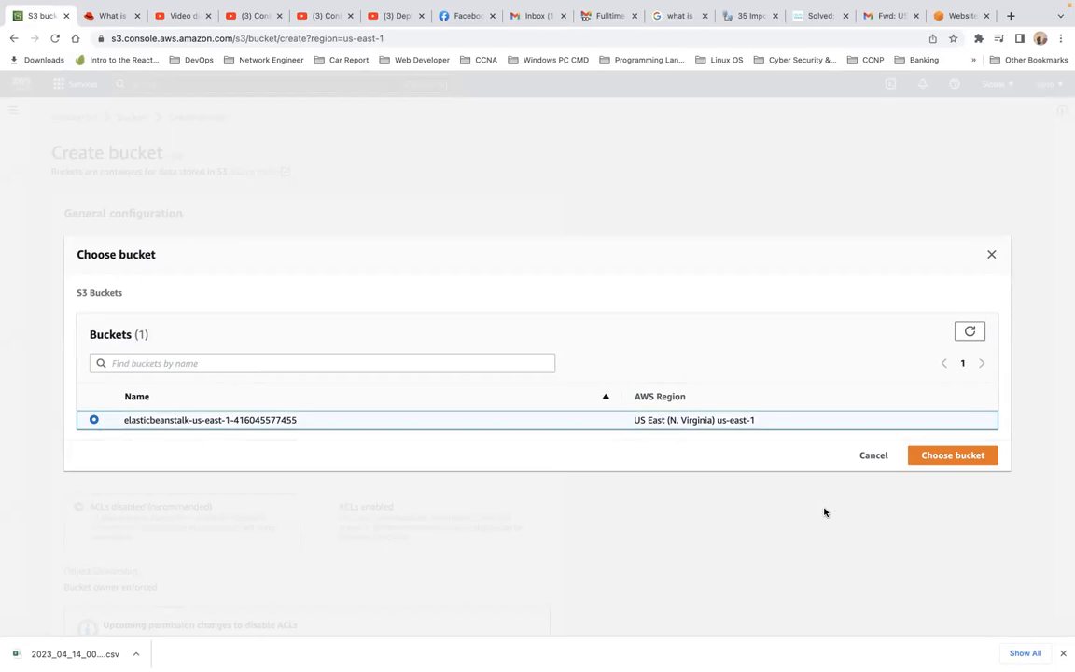
pyautogui.click(992, 255)
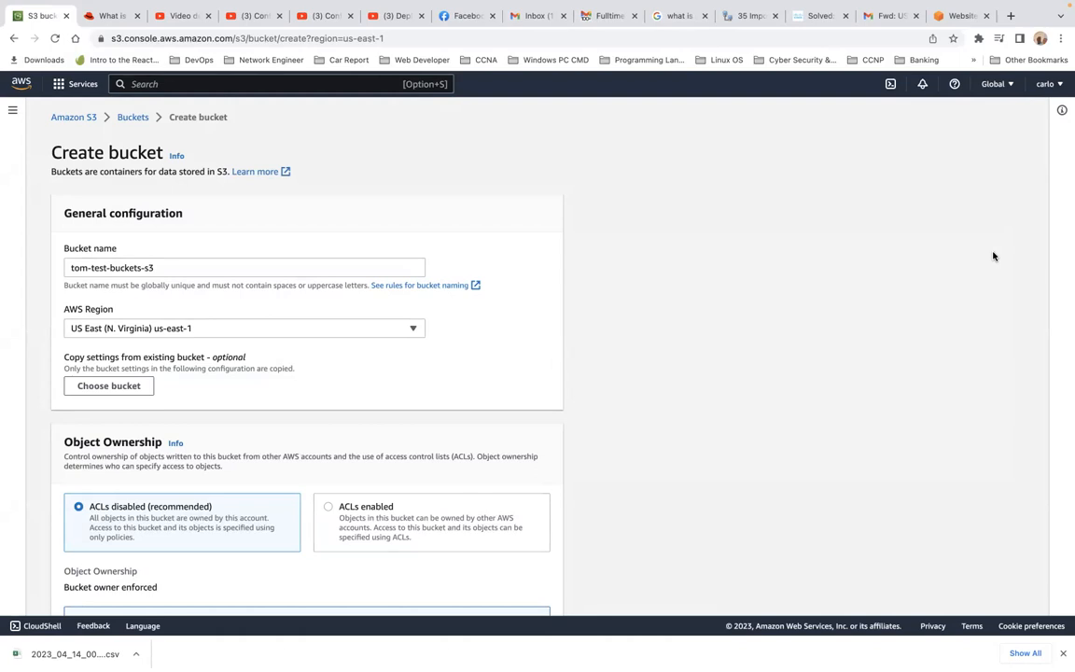
# Examine the list of available AWS regions, the bucket's Object Ownership options and its Block Public Access settings.
pyautogui.click(995, 84)
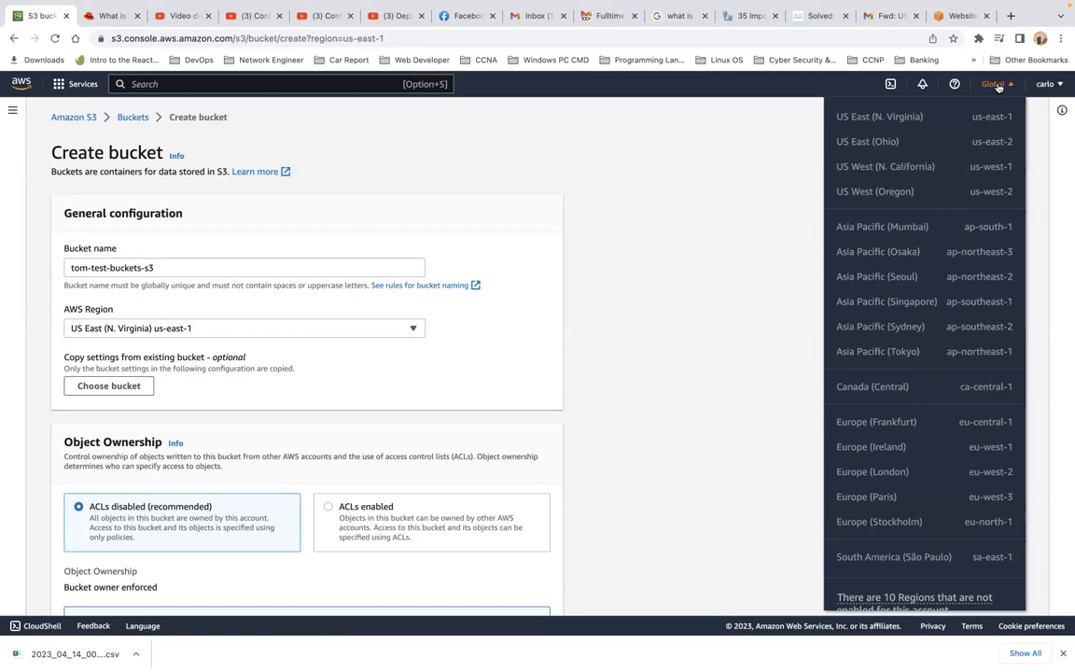
pyautogui.click(715, 277)
pyautogui.scroll(-3, 261, 421)
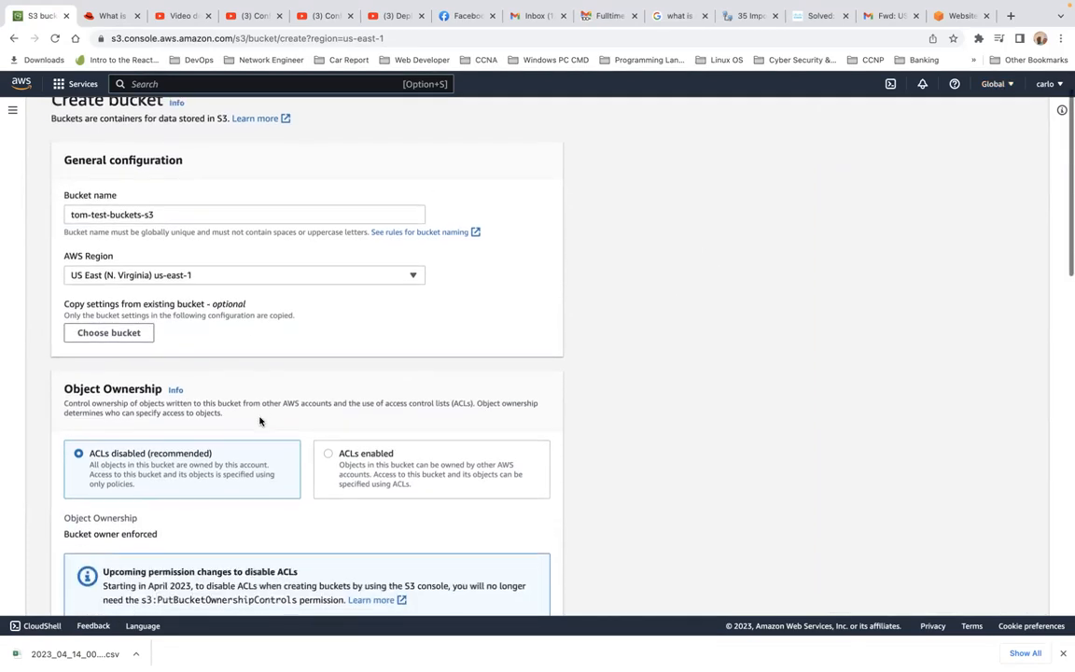
pyautogui.scroll(-1, 260, 421)
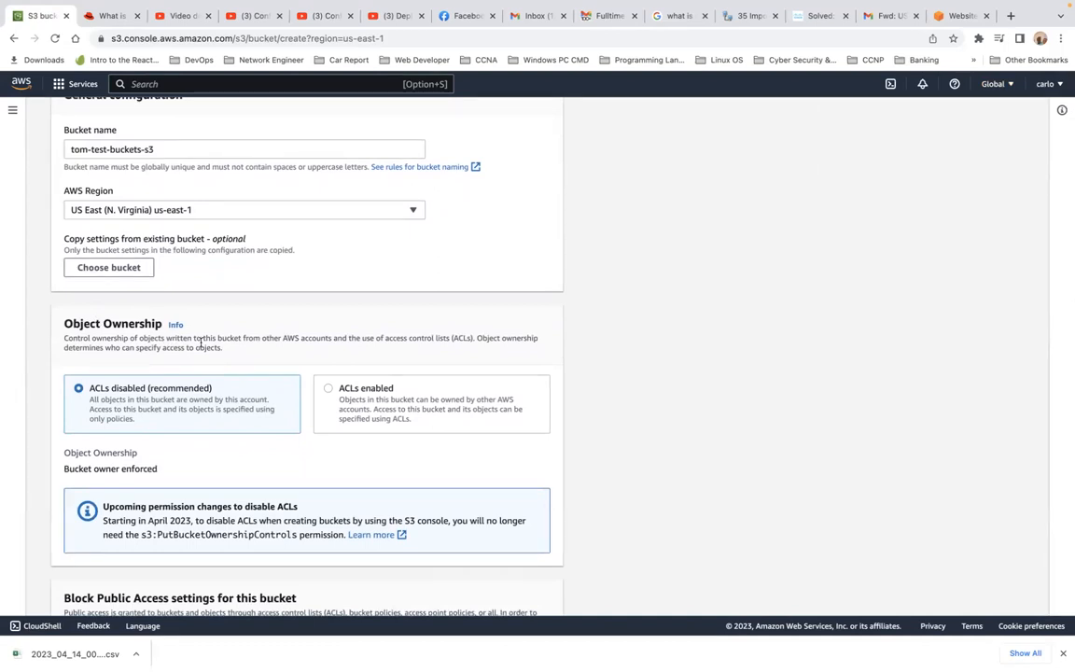
pyautogui.scroll(-1, 201, 343)
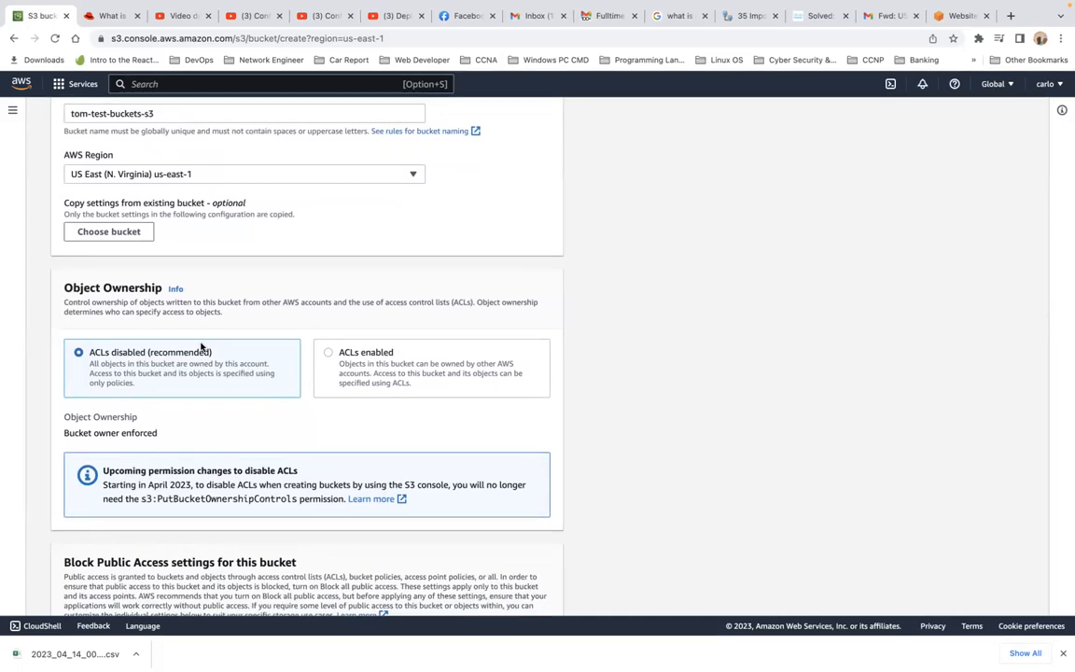
pyautogui.scroll(-5, 201, 347)
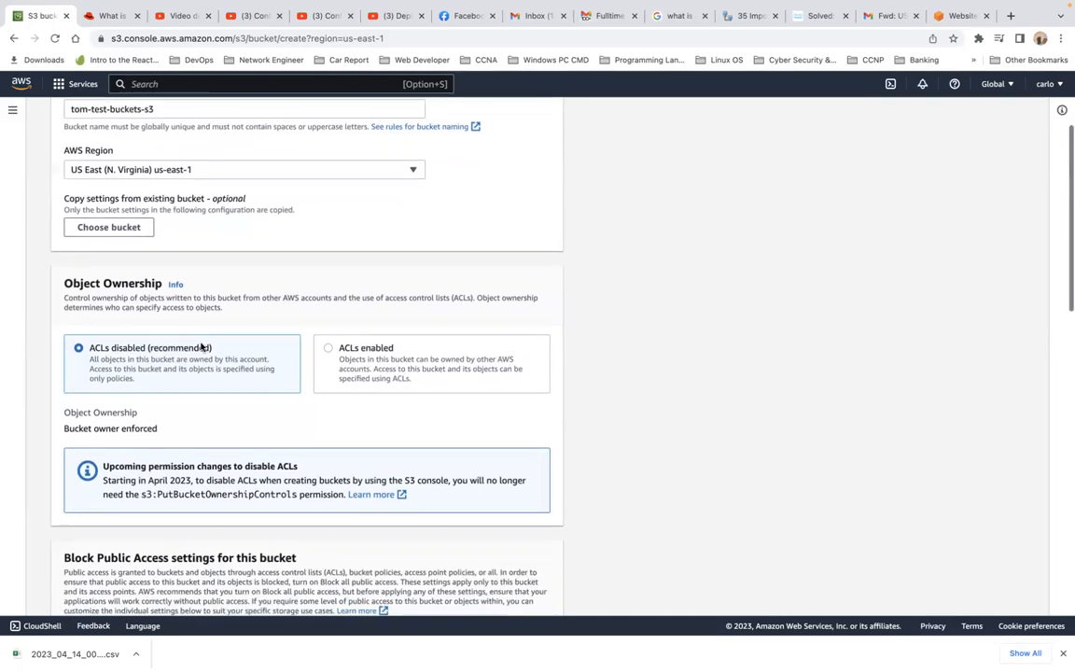
pyautogui.scroll(-2, 201, 347)
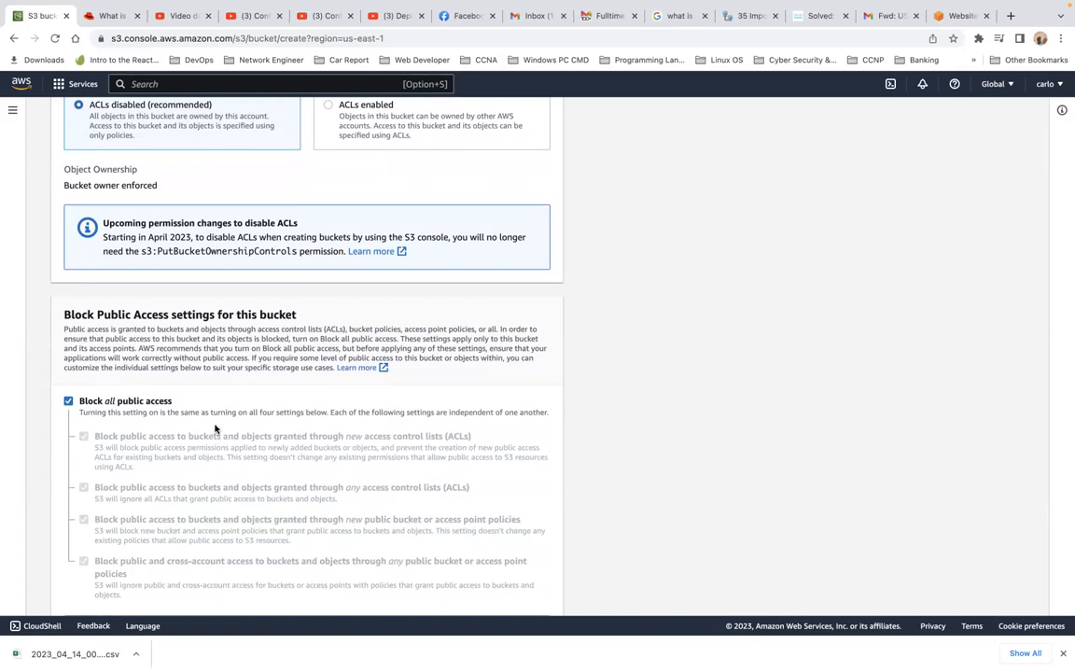
pyautogui.scroll(2, 215, 429)
pyautogui.scroll(-2, 214, 429)
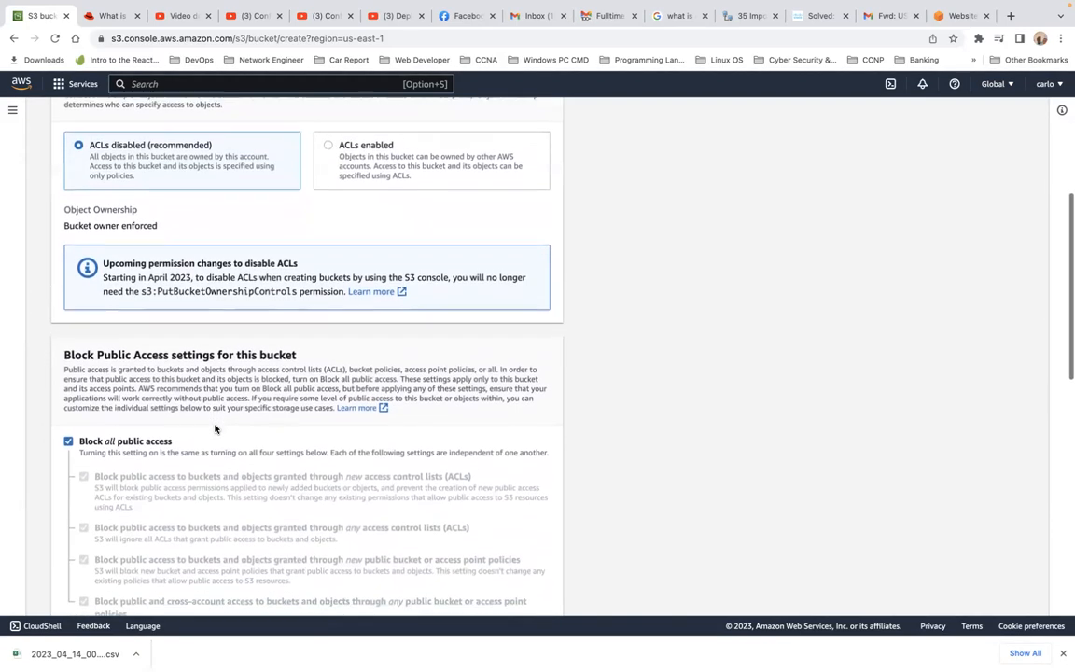
pyautogui.scroll(-1, 215, 428)
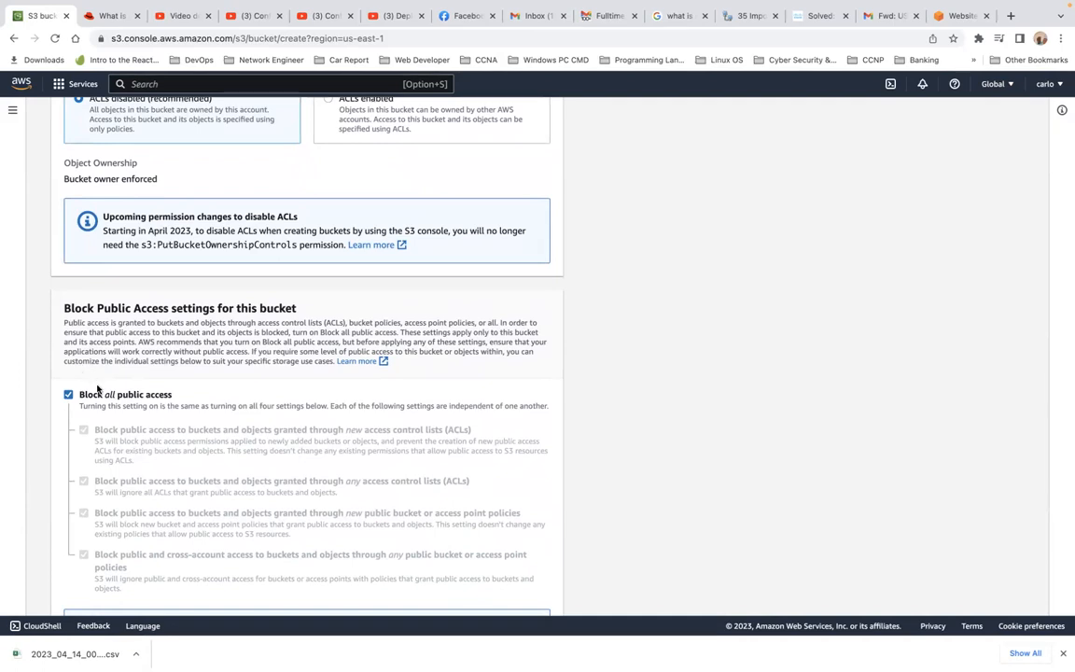
pyautogui.scroll(-2, 124, 393)
# Create the tom-test-buckets-s3 bucket, keeping the default versioning, tags and encryption settings.
pyautogui.scroll(-5, 124, 393)
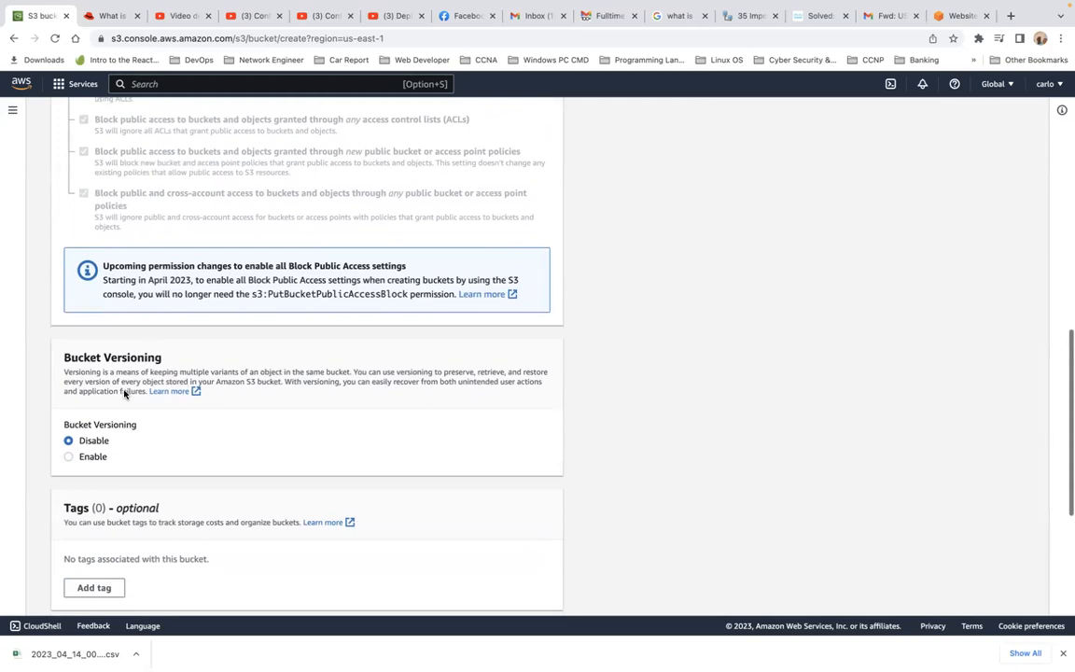
pyautogui.scroll(-1, 124, 393)
pyautogui.scroll(-1, 124, 393)
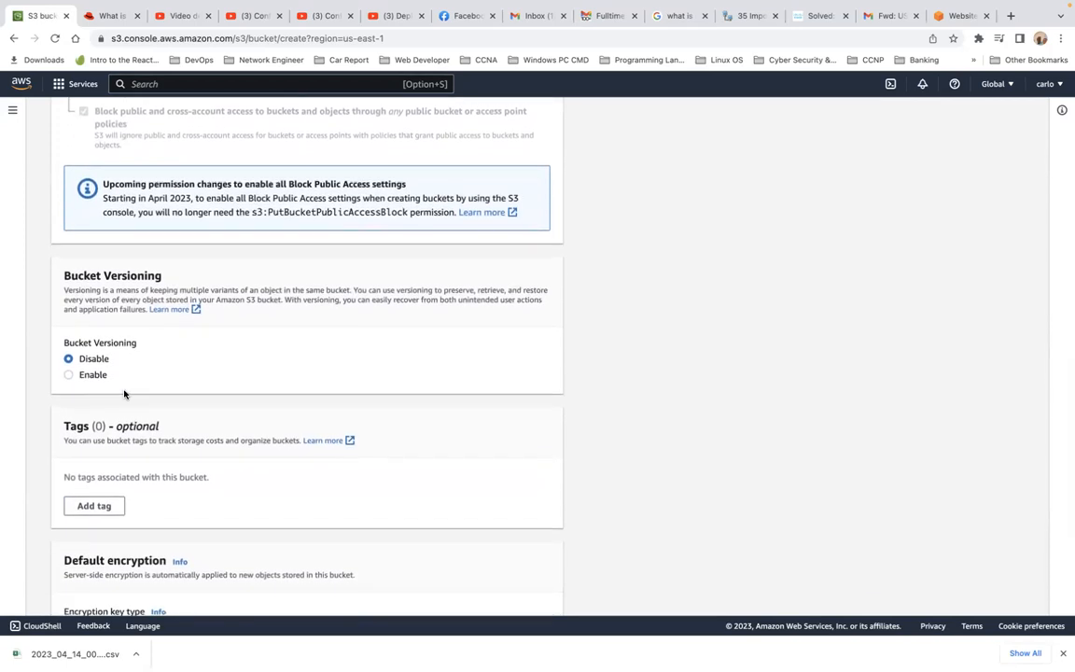
pyautogui.scroll(-5, 124, 393)
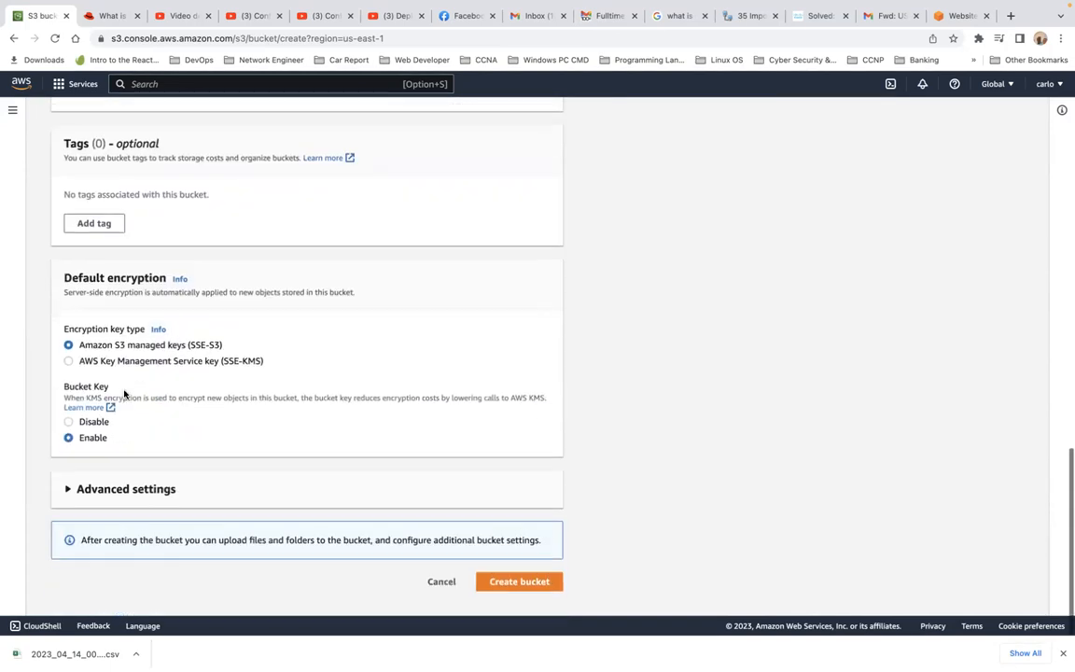
pyautogui.click(521, 595)
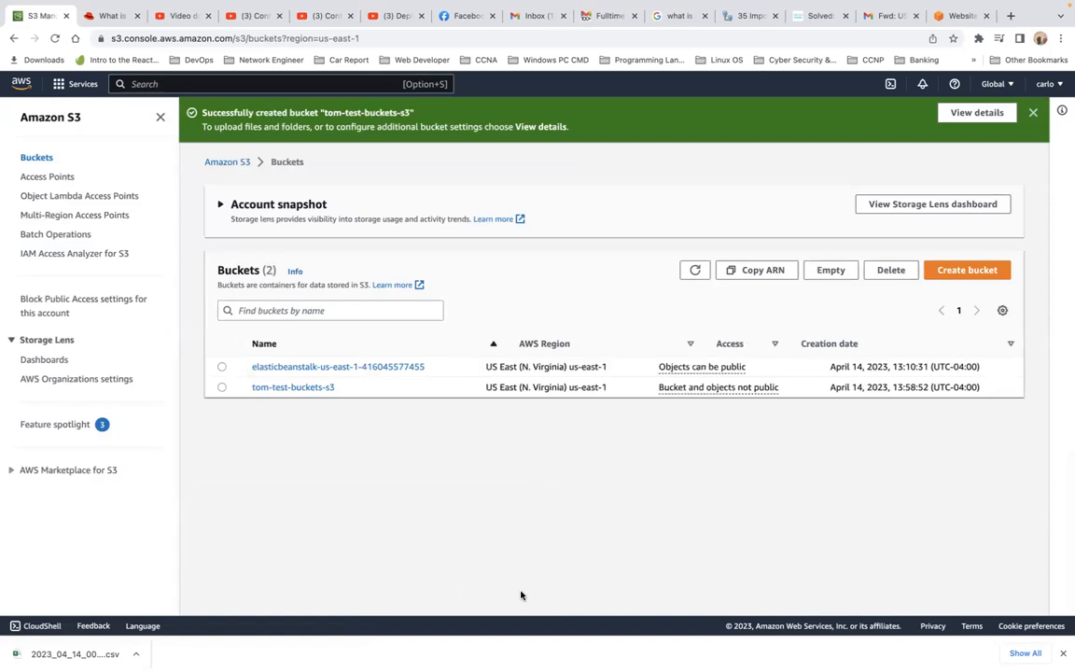
# Start deleting the Elastic Beanstalk bucket and enter its name in the confirmation field.
pyautogui.click(221, 367)
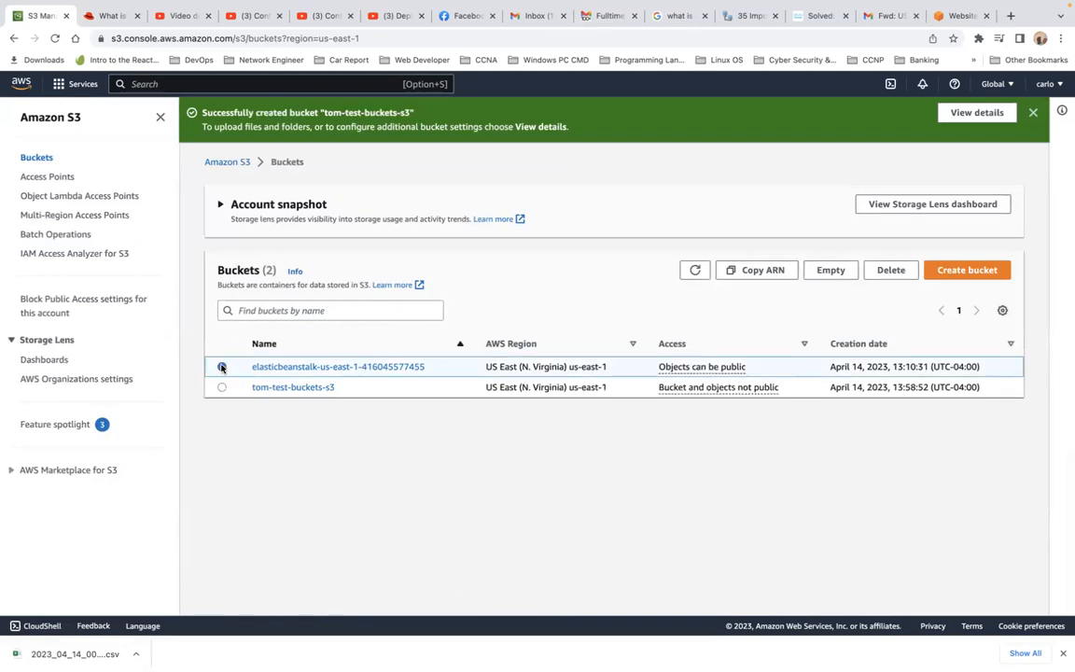
pyautogui.click(891, 271)
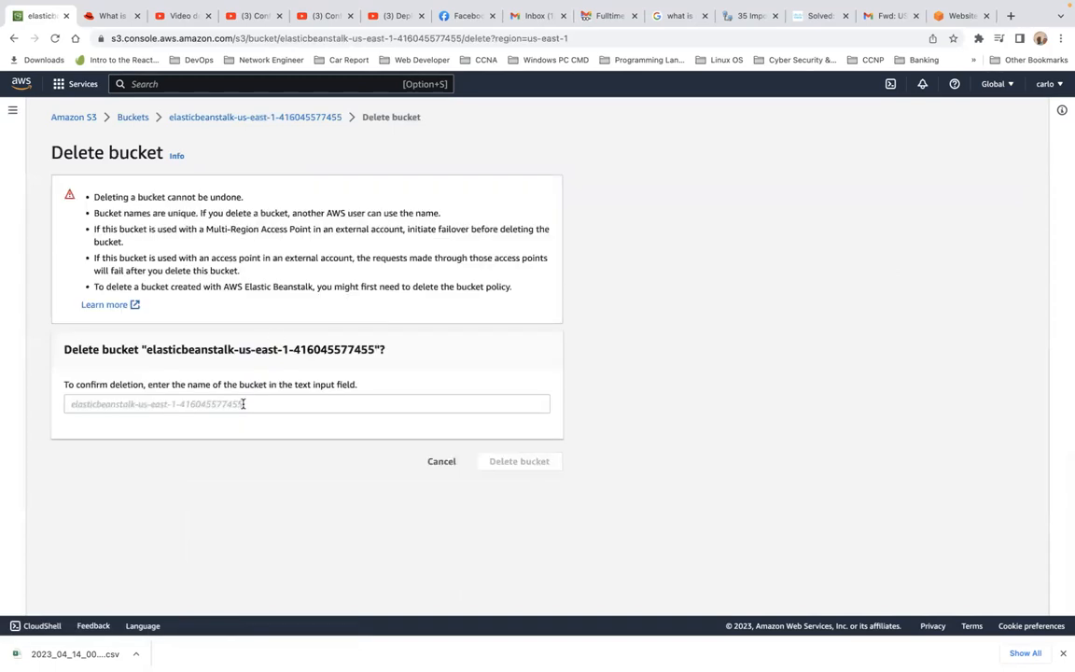
pyautogui.click(188, 407)
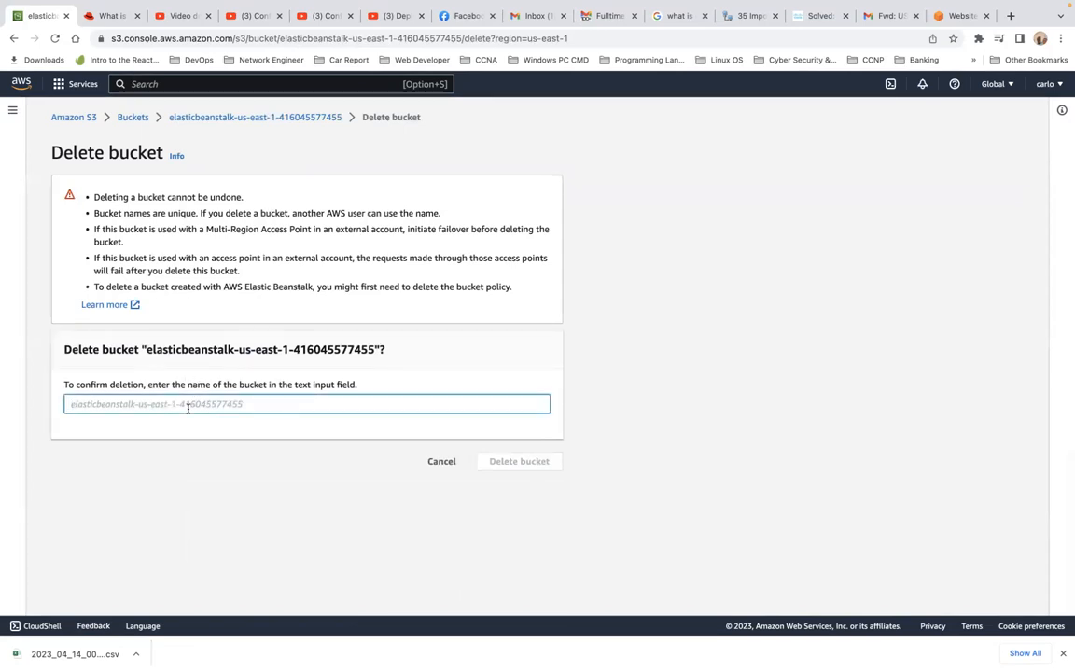
pyautogui.write('ela')
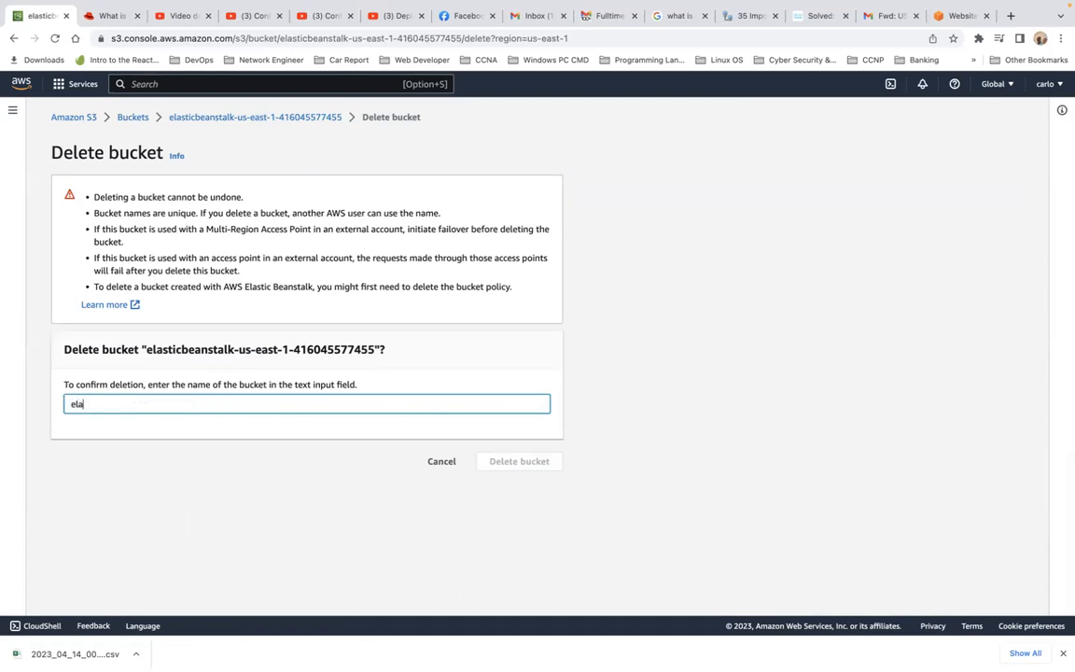
pyautogui.write('sticbeanstalk')
pyautogui.write('-us-1-41604')
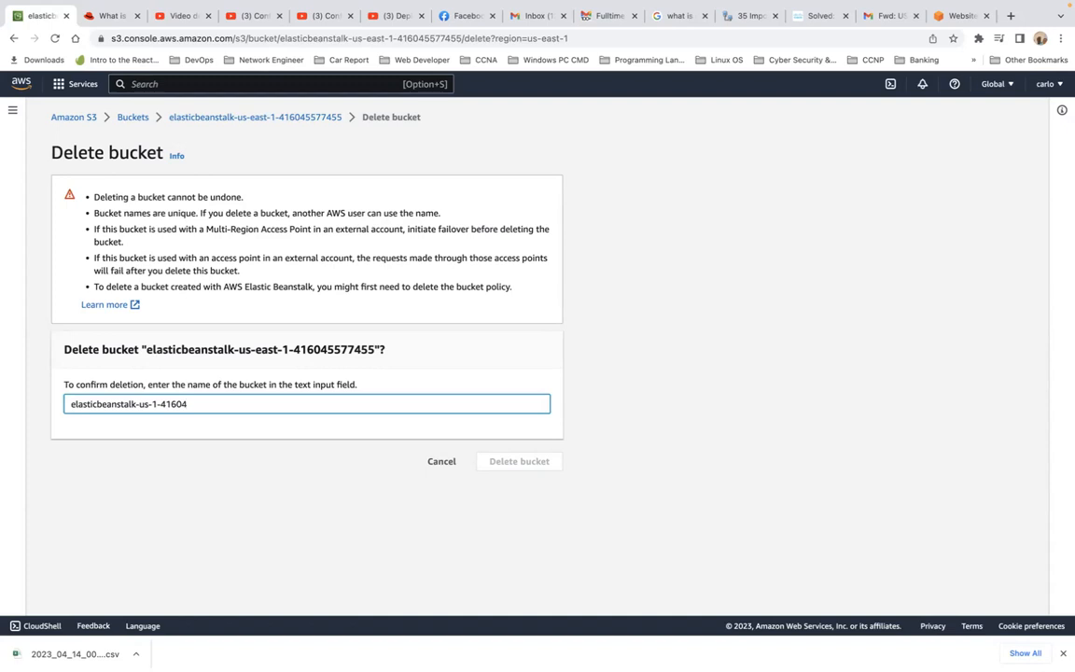
pyautogui.write('5577455')
pyautogui.click(326, 354)
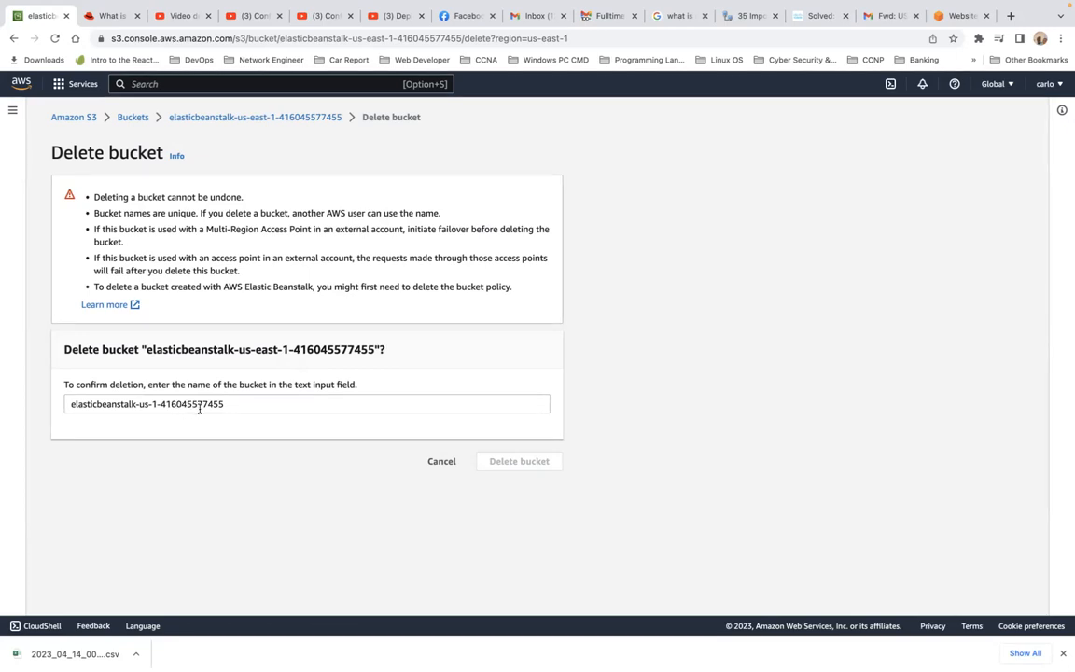
pyautogui.click(396, 402)
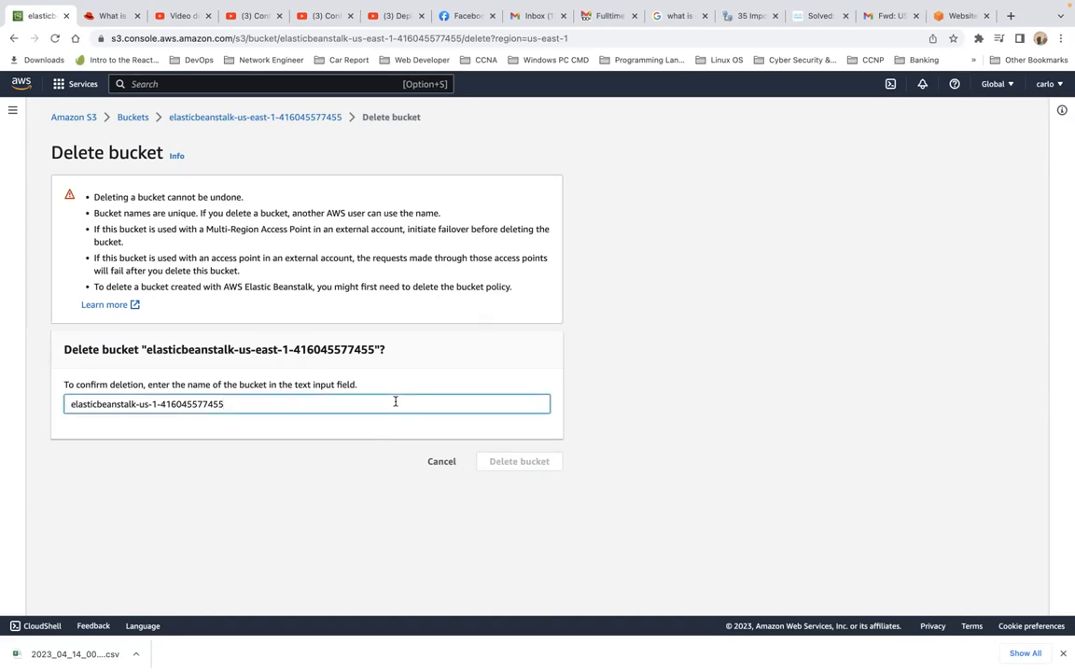
pyautogui.click(502, 463)
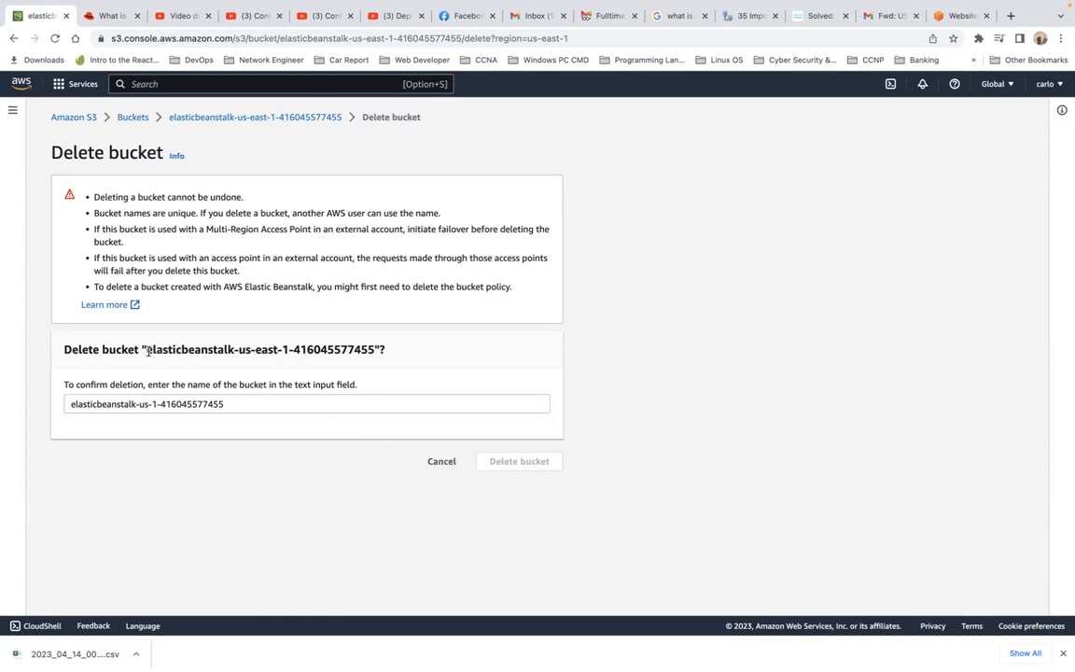
# Replace the confirmation text with the exact bucket name copied from the deletion heading and try to delete the Elastic Beanstalk bucket.
pyautogui.moveTo(147, 350); pyautogui.dragTo(376, 356)
pyautogui.press('super+c')
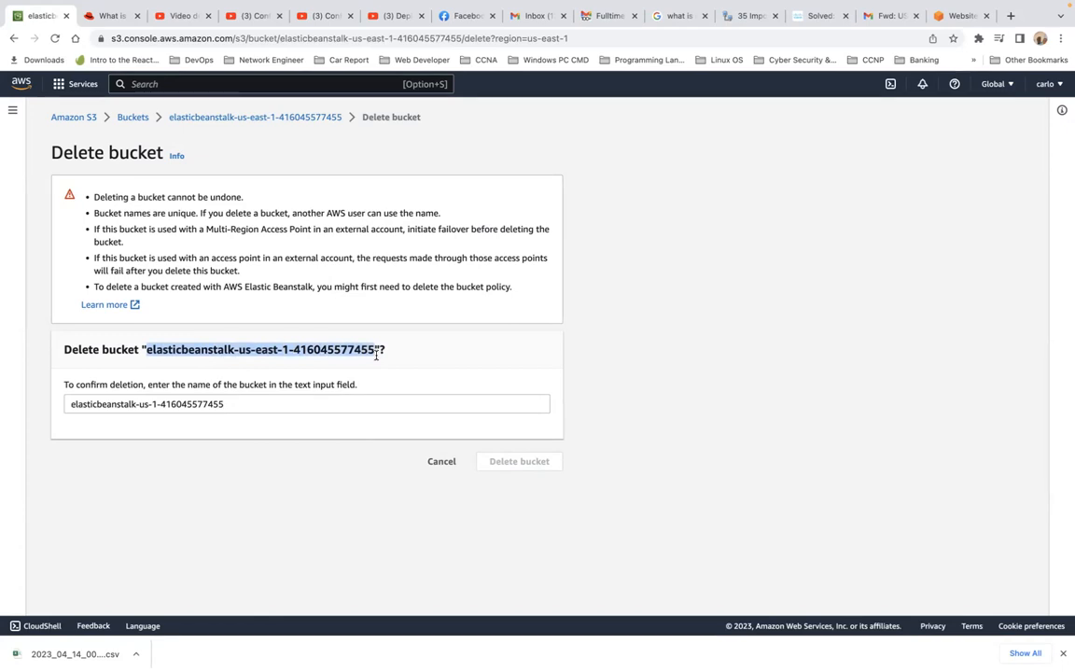
pyautogui.tripleClick(259, 405)
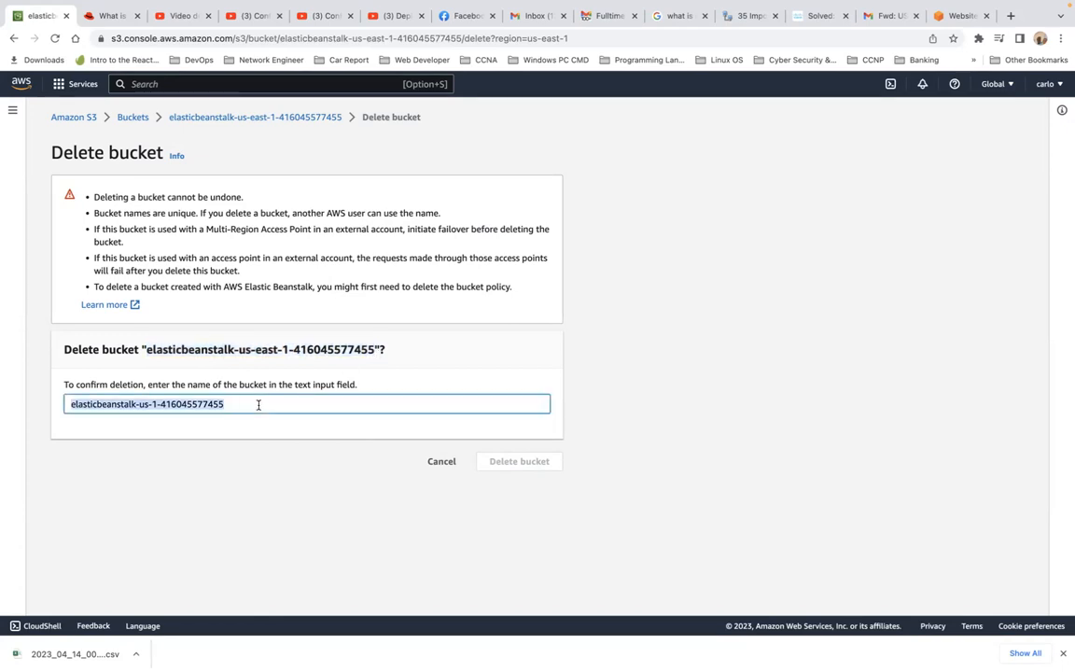
pyautogui.press('super+v')
pyautogui.click(516, 464)
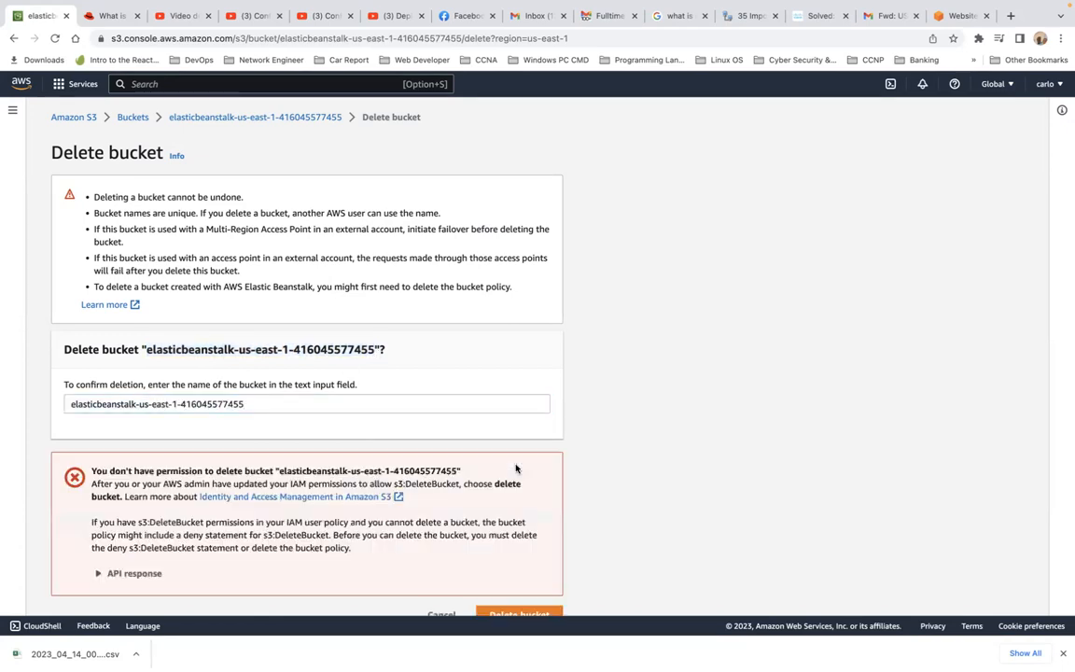
# Expand the API response of the deletion attempt and try again to delete the Elastic Beanstalk bucket.
pyautogui.scroll(-2, 571, 496)
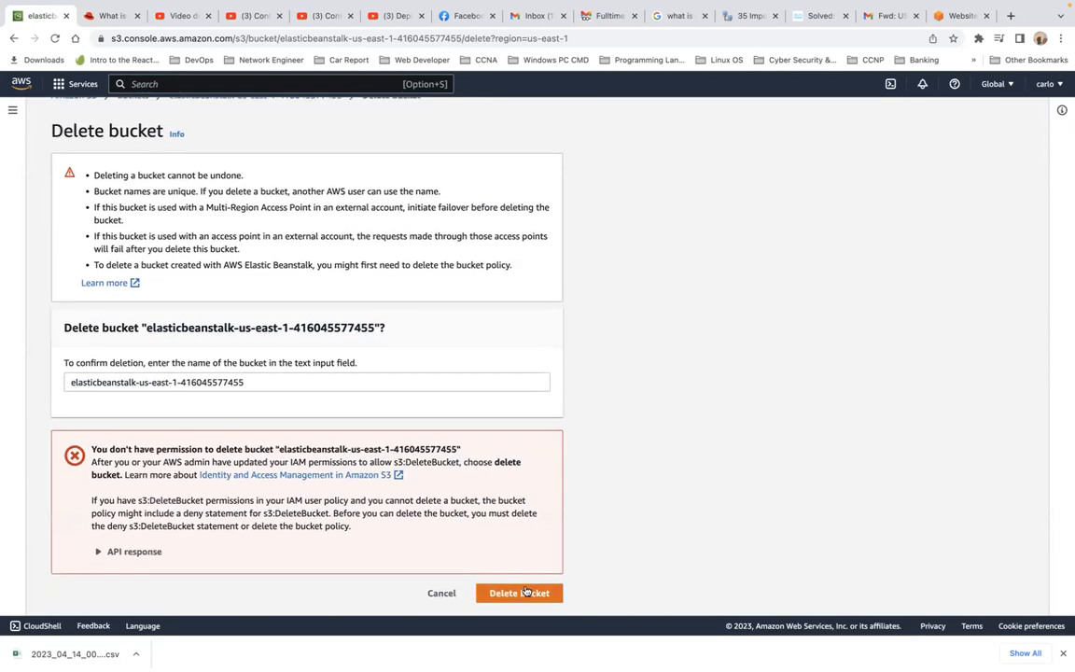
pyautogui.scroll(2, 515, 597)
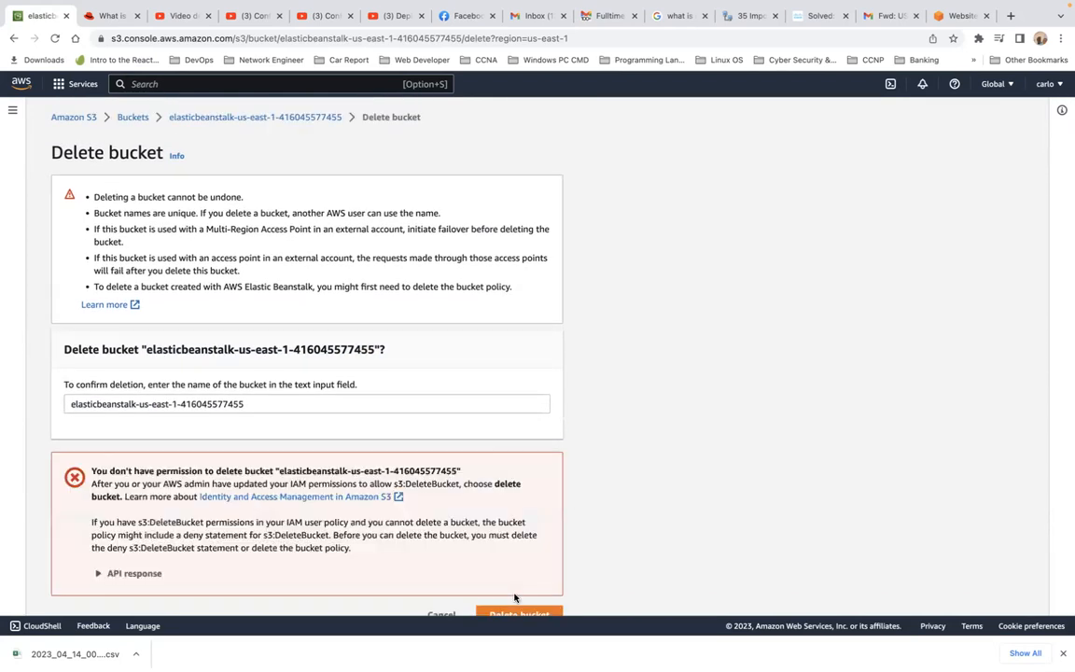
pyautogui.click(104, 573)
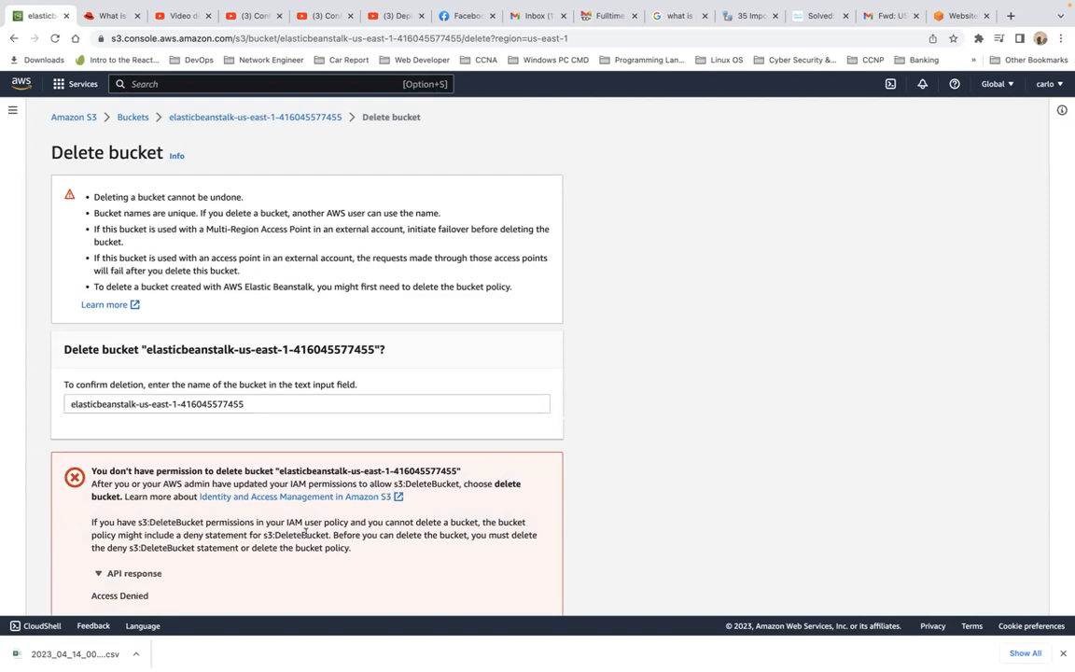
pyautogui.scroll(-5, 304, 533)
pyautogui.click(525, 590)
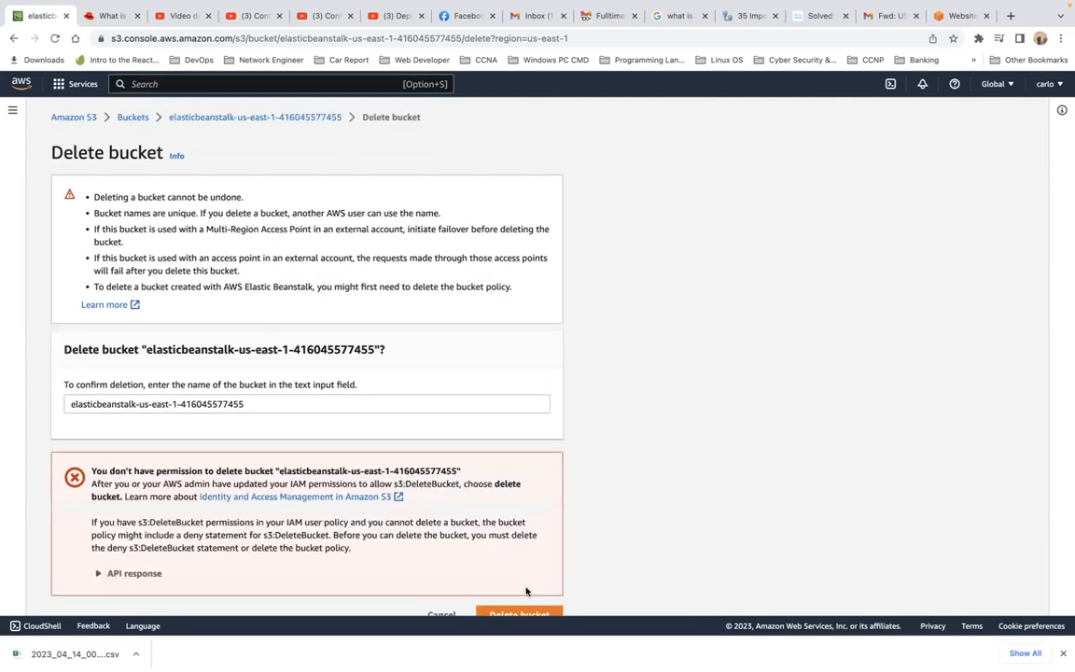
# Return to the bucket list, open tom-test-buckets-s3 and examine its properties, including region, versioning, tags and default encryption.
pyautogui.click(132, 118)
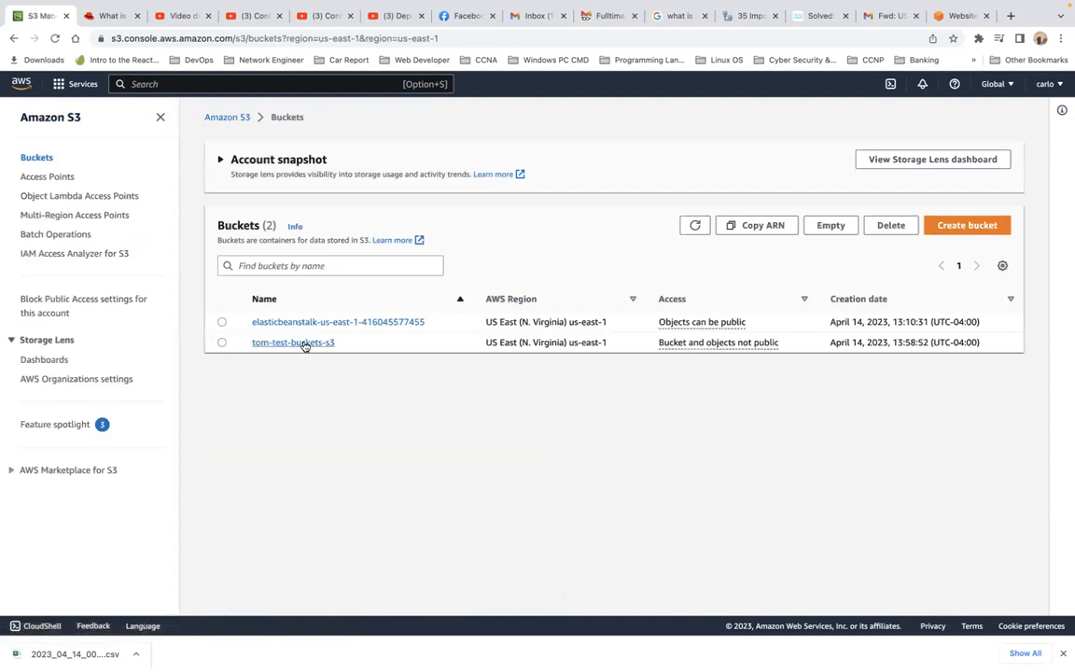
pyautogui.click(304, 344)
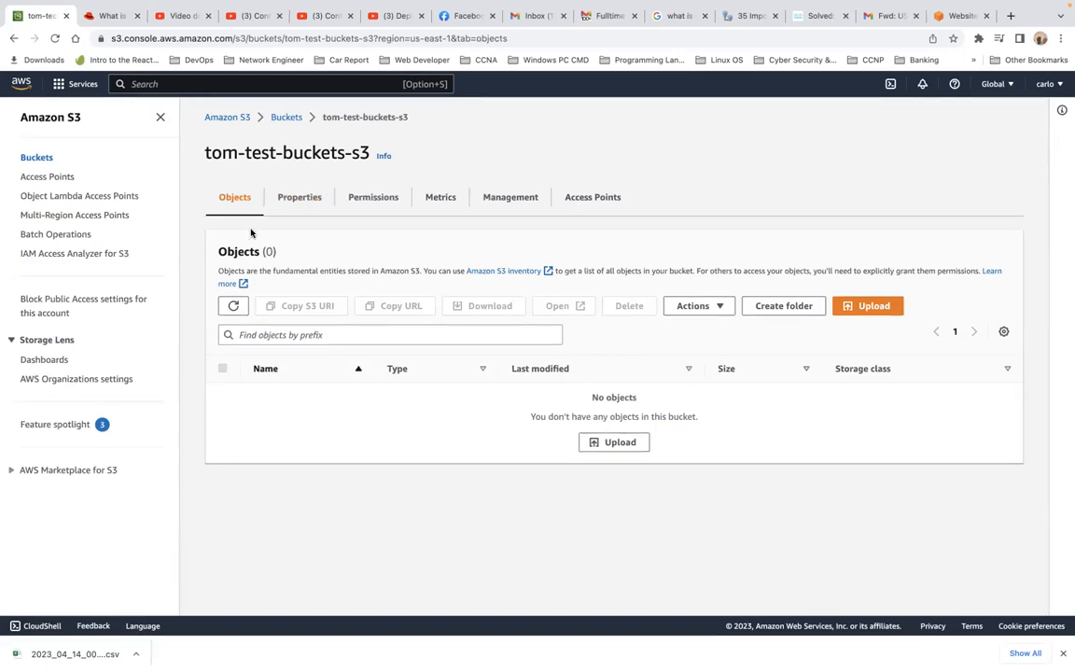
pyautogui.click(299, 202)
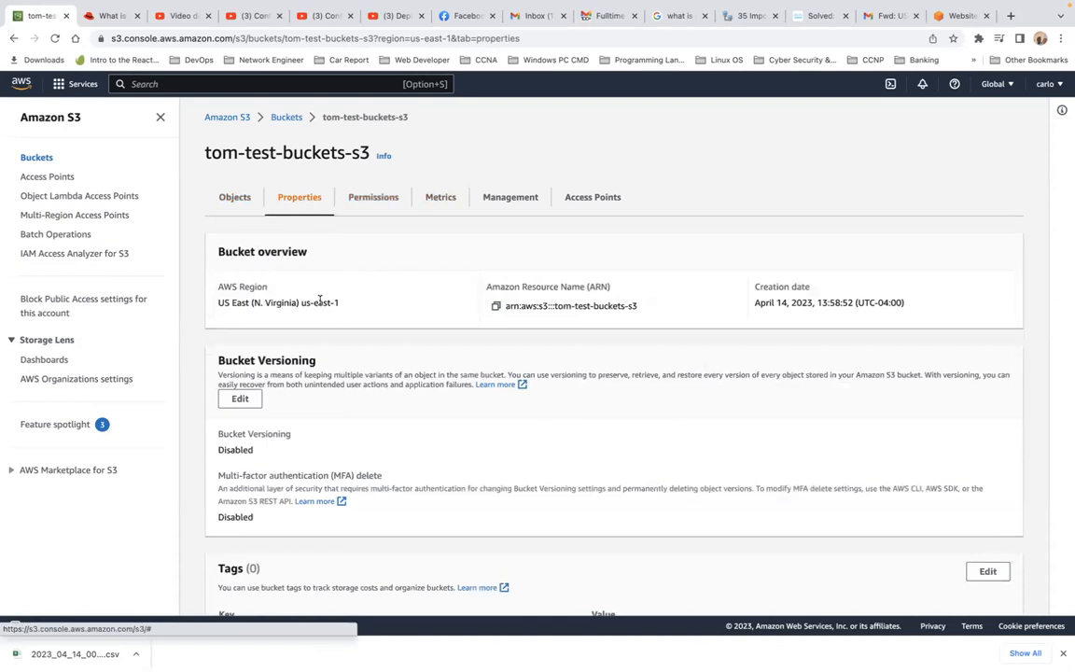
pyautogui.moveTo(339, 304); pyautogui.dragTo(217, 303)
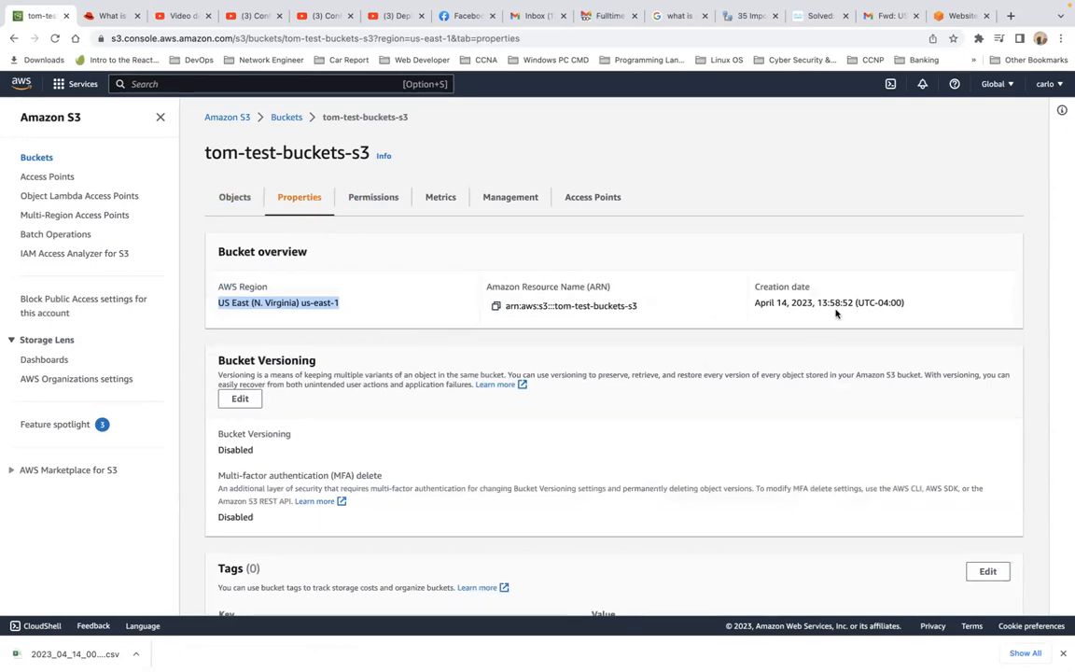
pyautogui.scroll(-3, 836, 313)
pyautogui.scroll(-15, 836, 312)
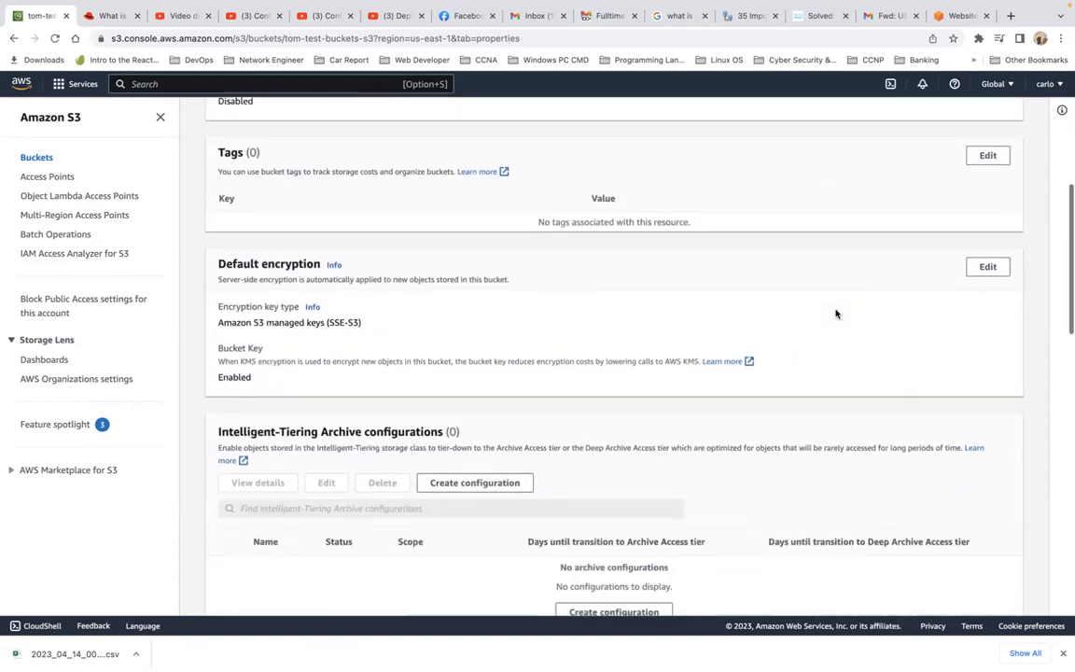
pyautogui.scroll(20, 835, 313)
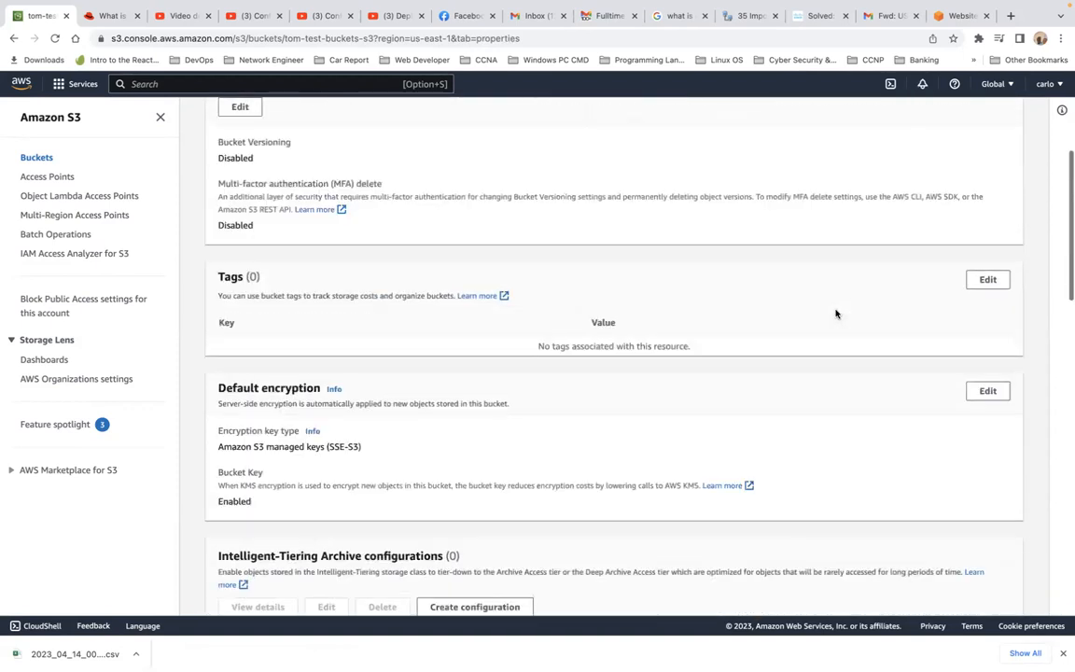
# Look through the bucket's permissions, metrics, management rules and access points, ending on its object list.
pyautogui.click(372, 205)
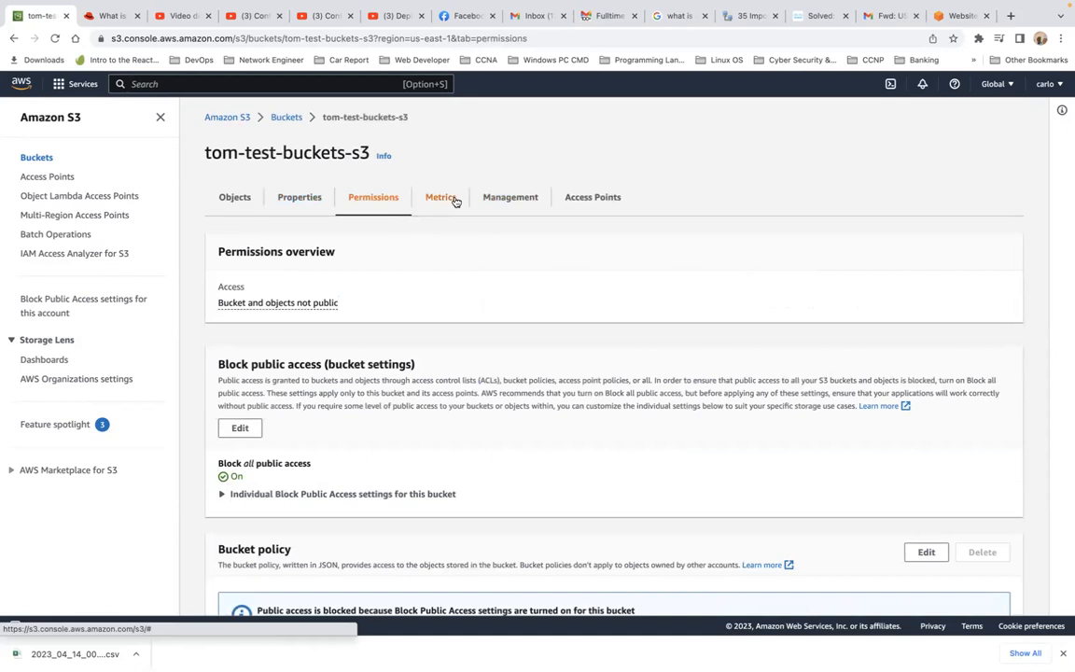
pyautogui.click(454, 202)
pyautogui.click(500, 203)
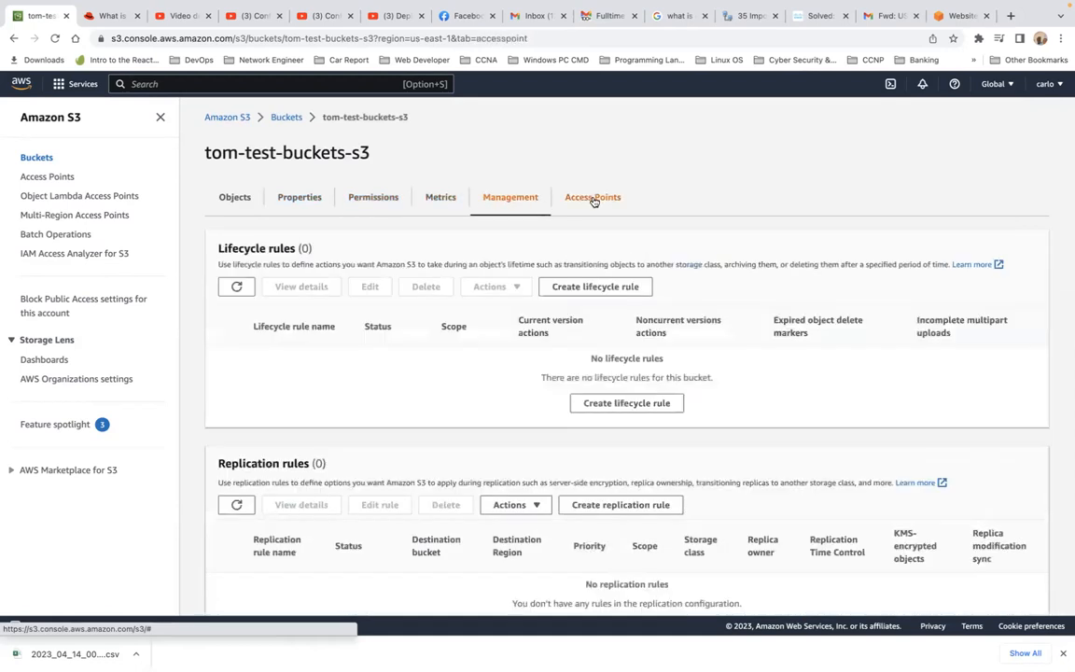
pyautogui.click(593, 198)
pyautogui.click(235, 199)
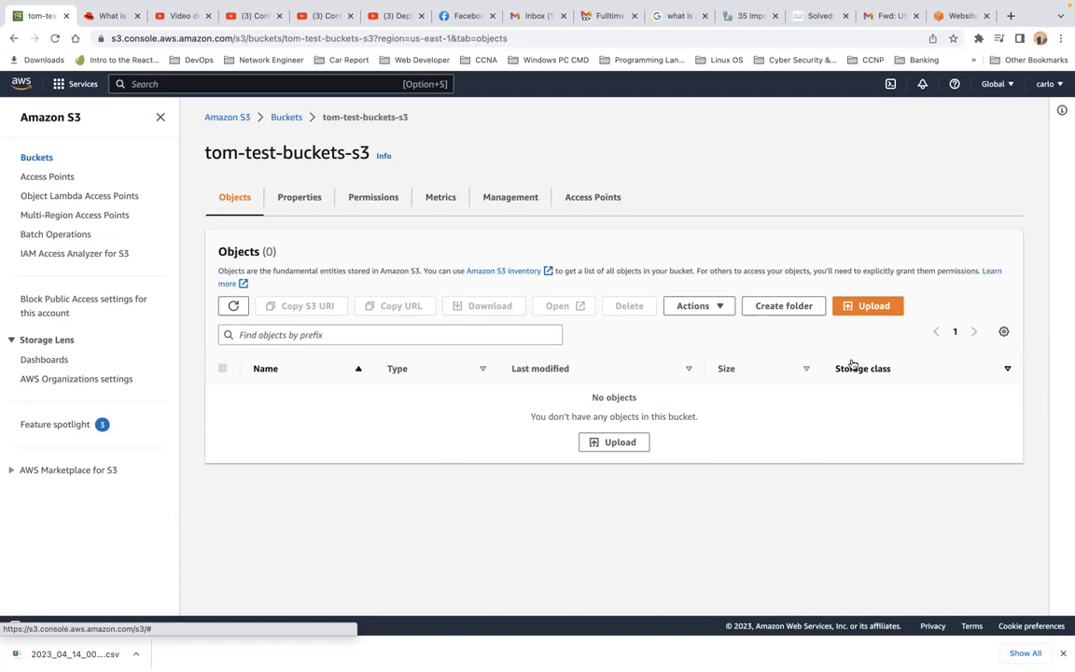
# Start an upload to tom-test-buckets-s3 and add the image 48b95e83727641.5d48b3e897d69.jpg from the S3 folder on the Desktop.
pyautogui.click(871, 306)
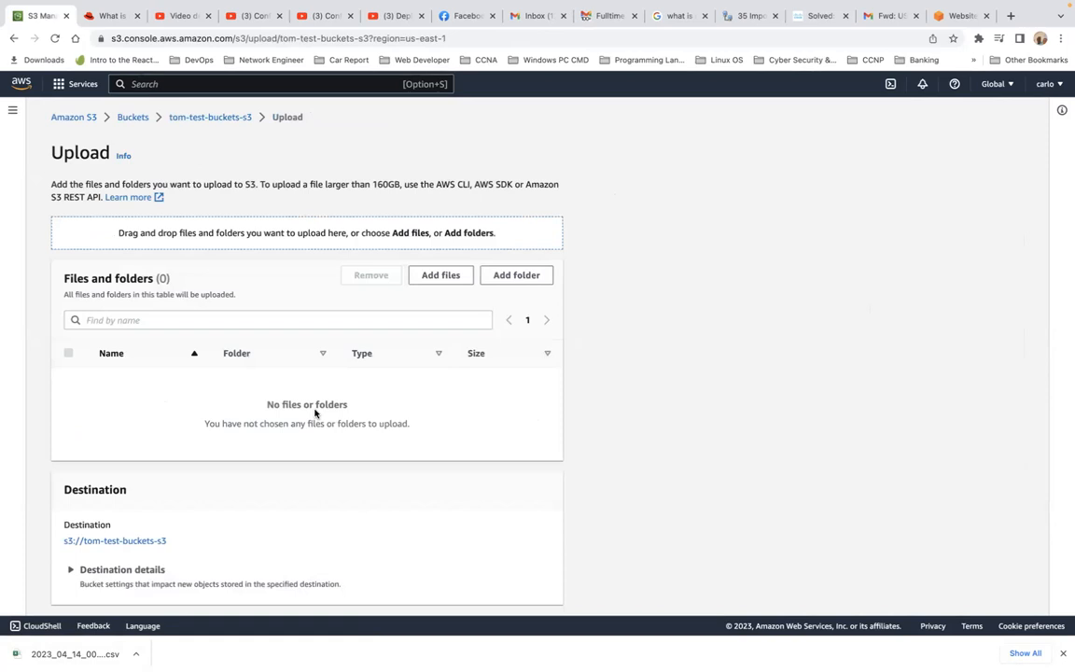
pyautogui.click(430, 276)
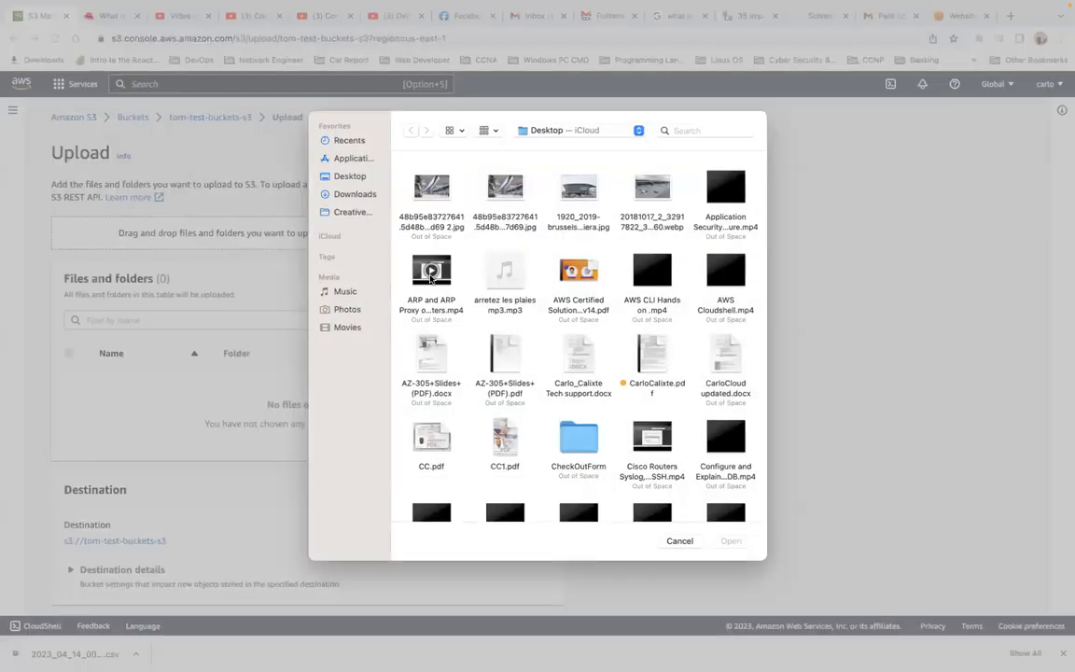
pyautogui.click(349, 175)
pyautogui.scroll(-15, 551, 250)
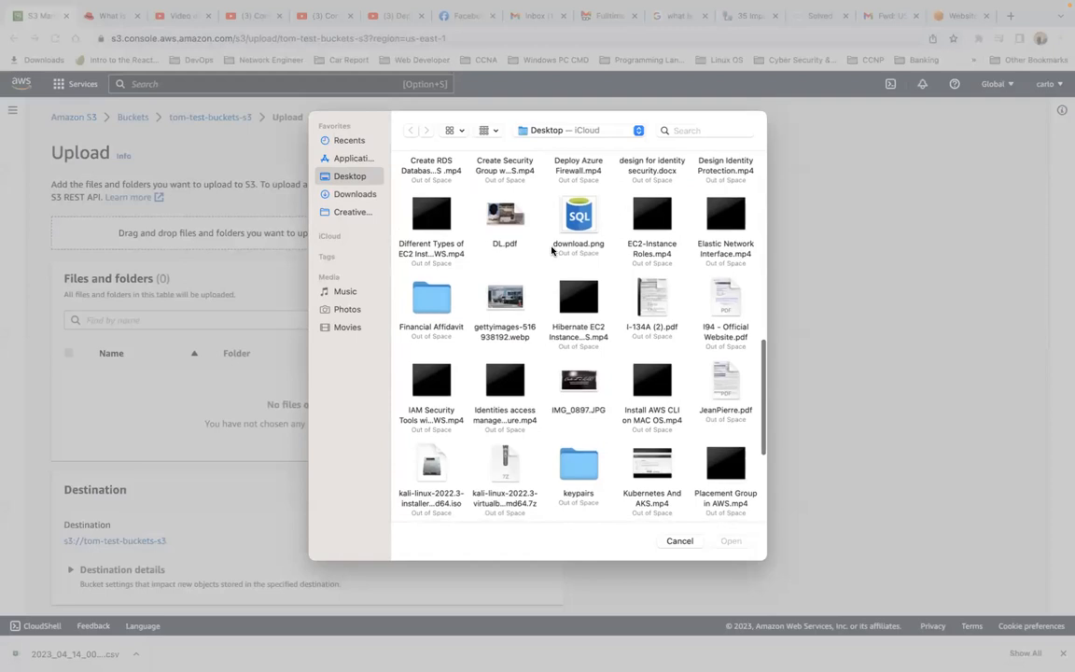
pyautogui.scroll(-5, 552, 250)
pyautogui.scroll(-1, 552, 250)
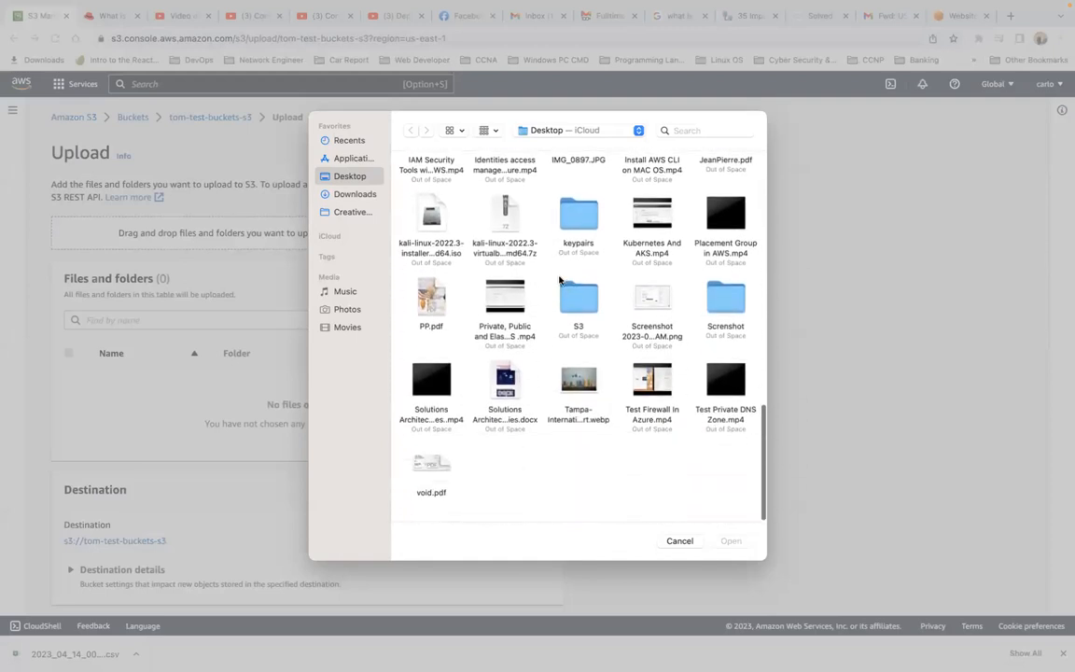
pyautogui.doubleClick(577, 295)
pyautogui.click(446, 217)
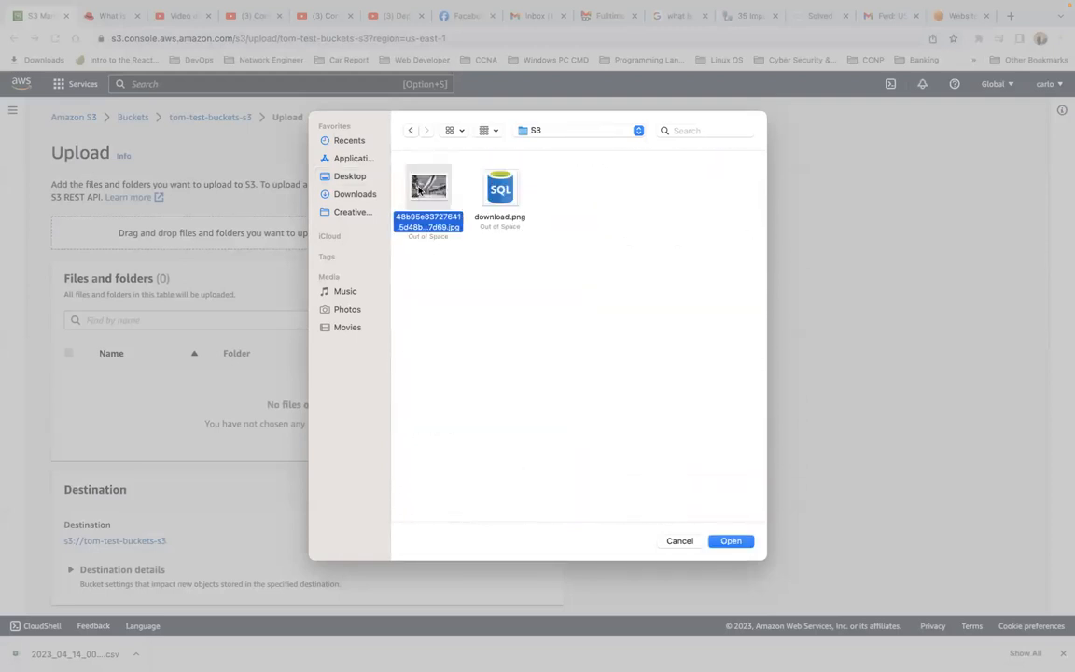
pyautogui.click(730, 542)
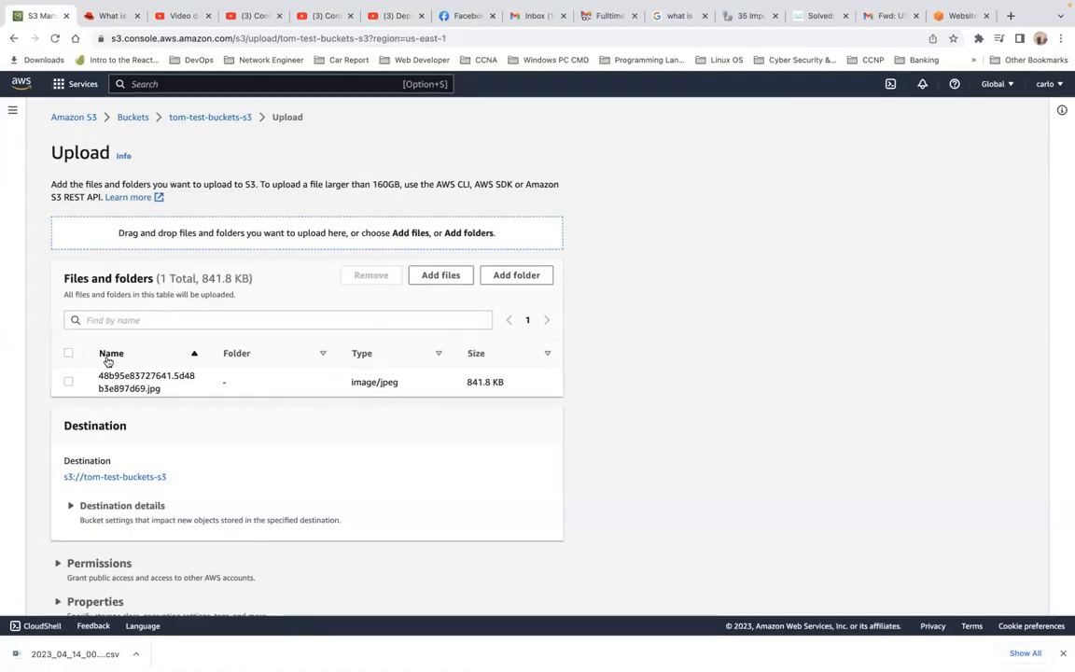
# Remove the image 48b95e83727641.5d48b3e897d69.jpg from the upload list.
pyautogui.click(68, 382)
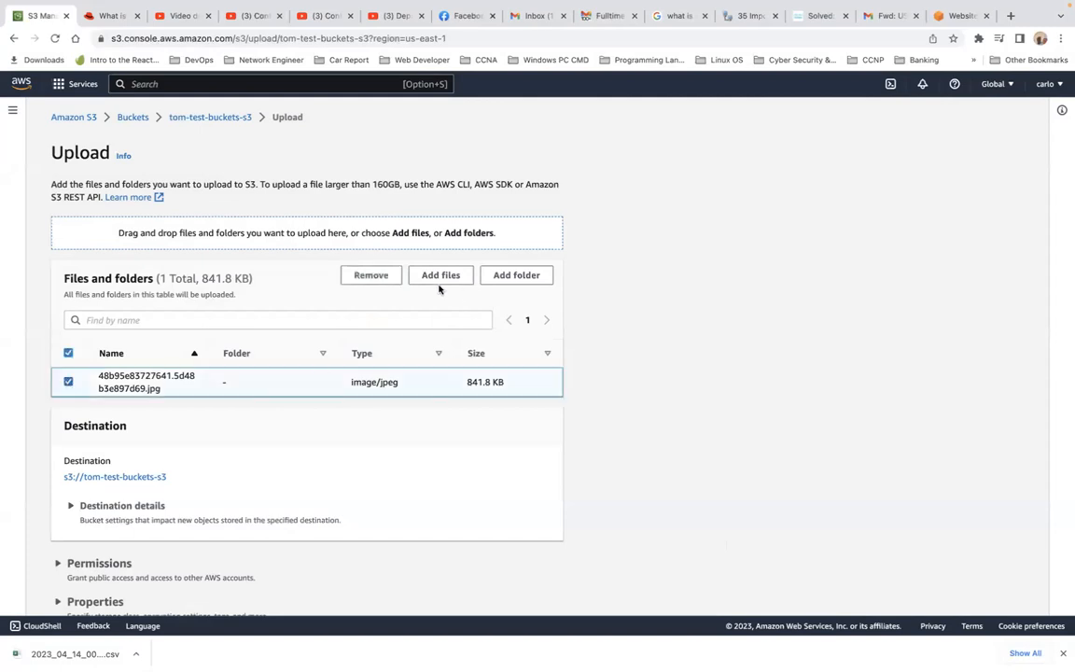
pyautogui.click(378, 277)
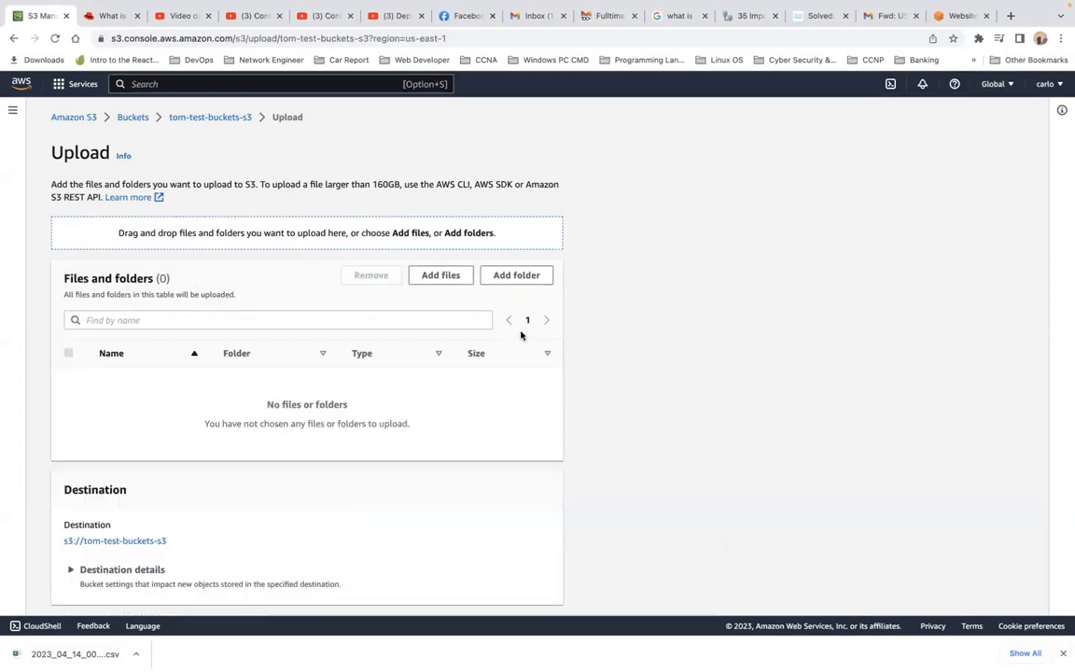
# Switch to the S3 folder in Finder and rename the image 48b95e83727641.5d48b3e897d69.jpg as Bruxells.jpg.
pyautogui.hotkey('ctrl', 'Up')
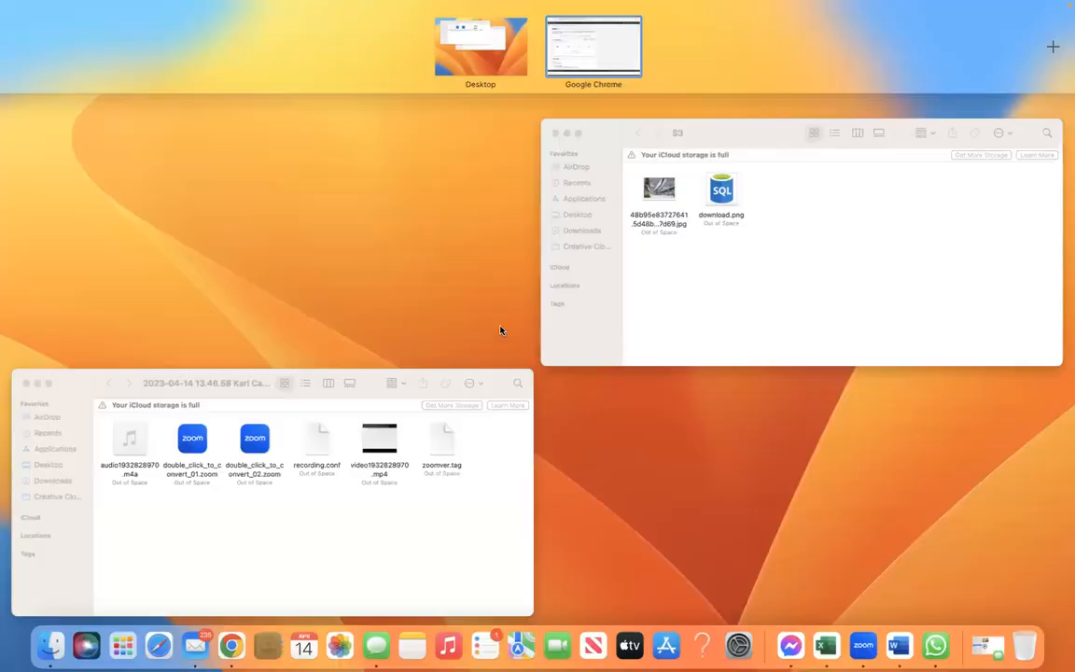
pyautogui.click(691, 325)
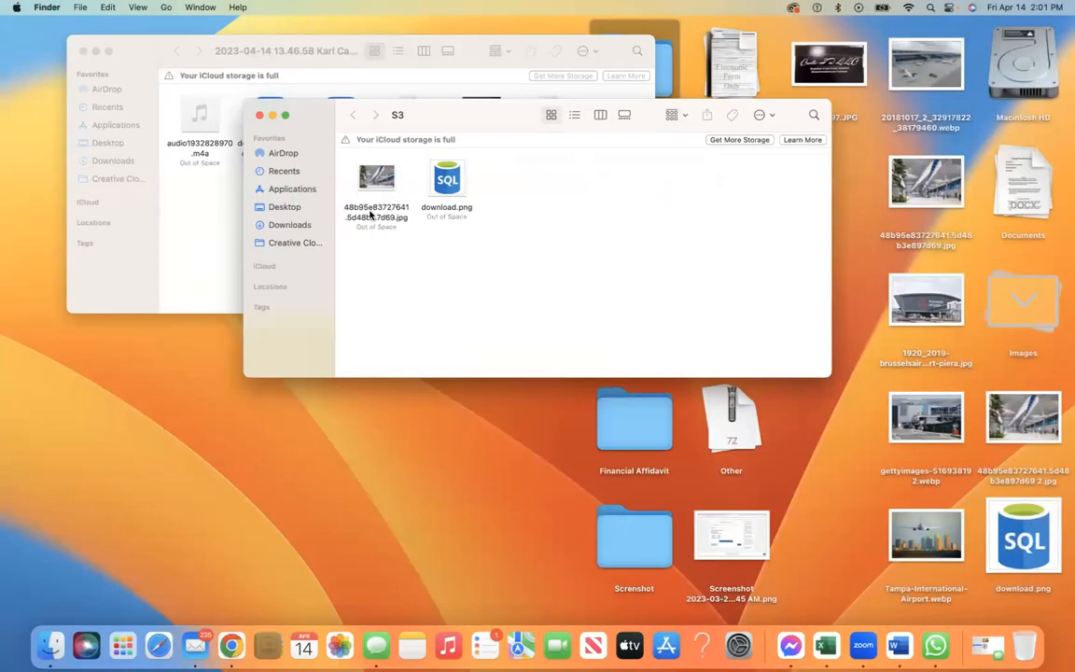
pyautogui.rightClick(371, 214)
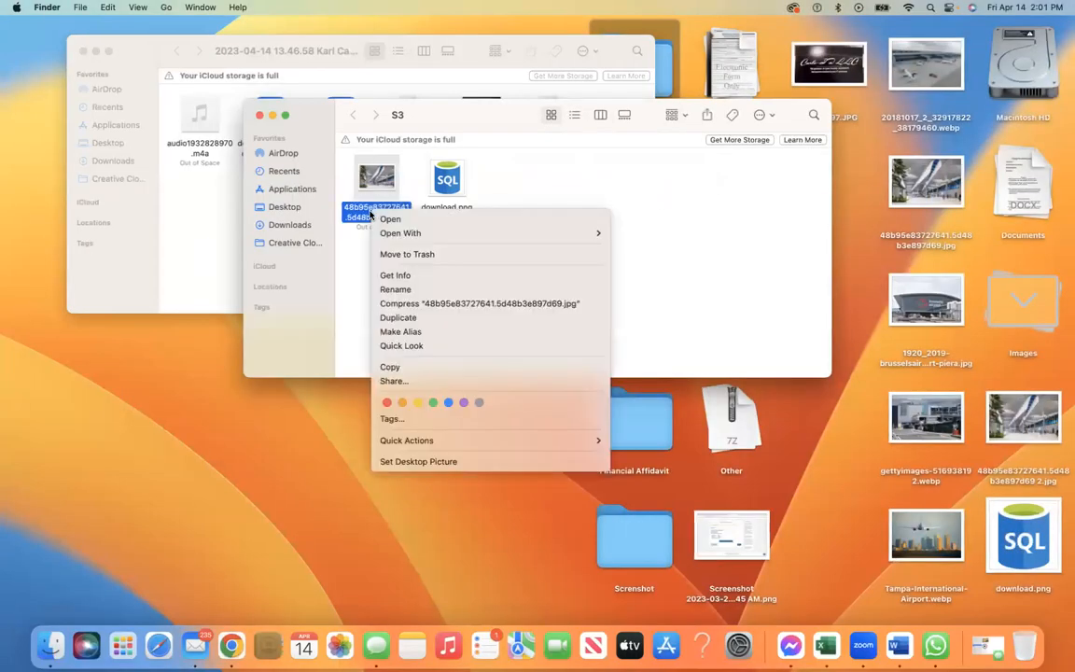
pyautogui.click(427, 290)
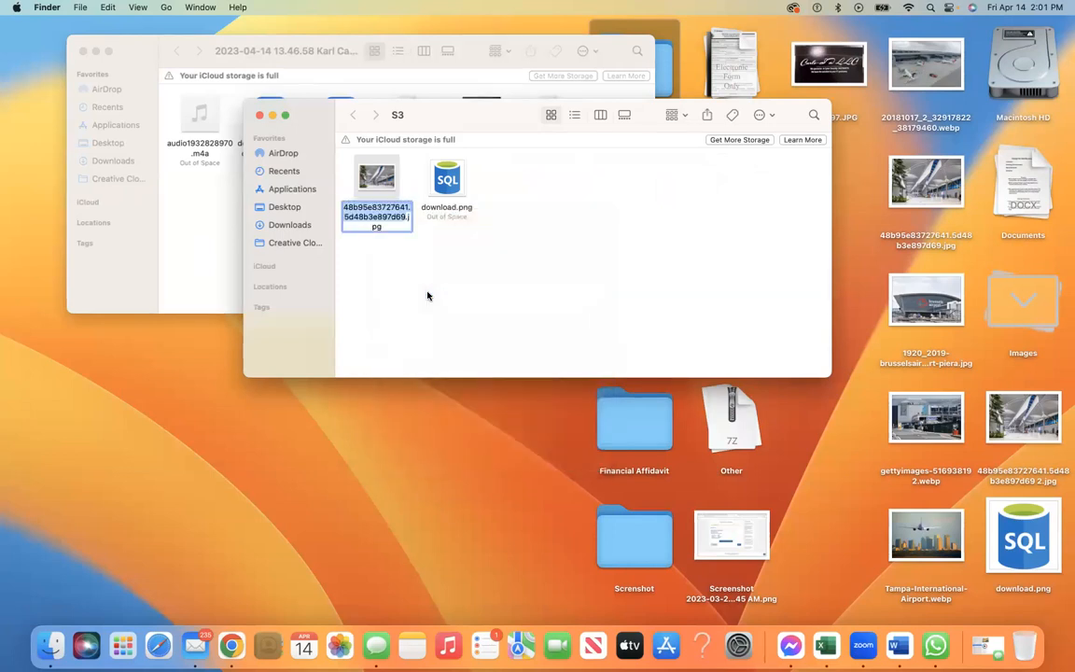
pyautogui.write('Bru')
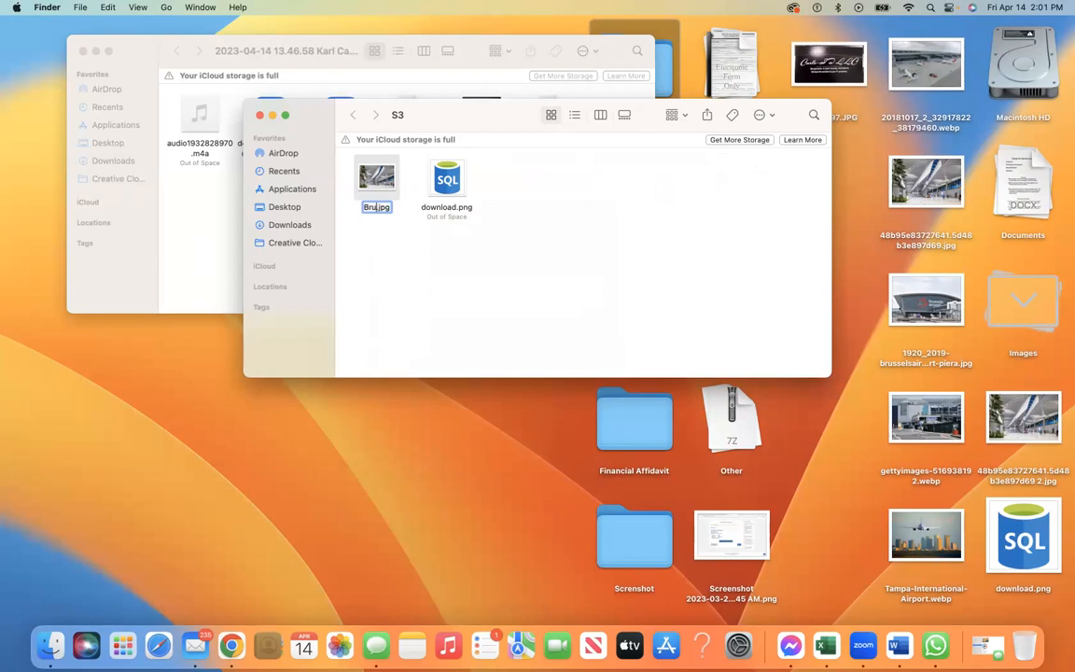
pyautogui.write('xells')
pyautogui.click(430, 306)
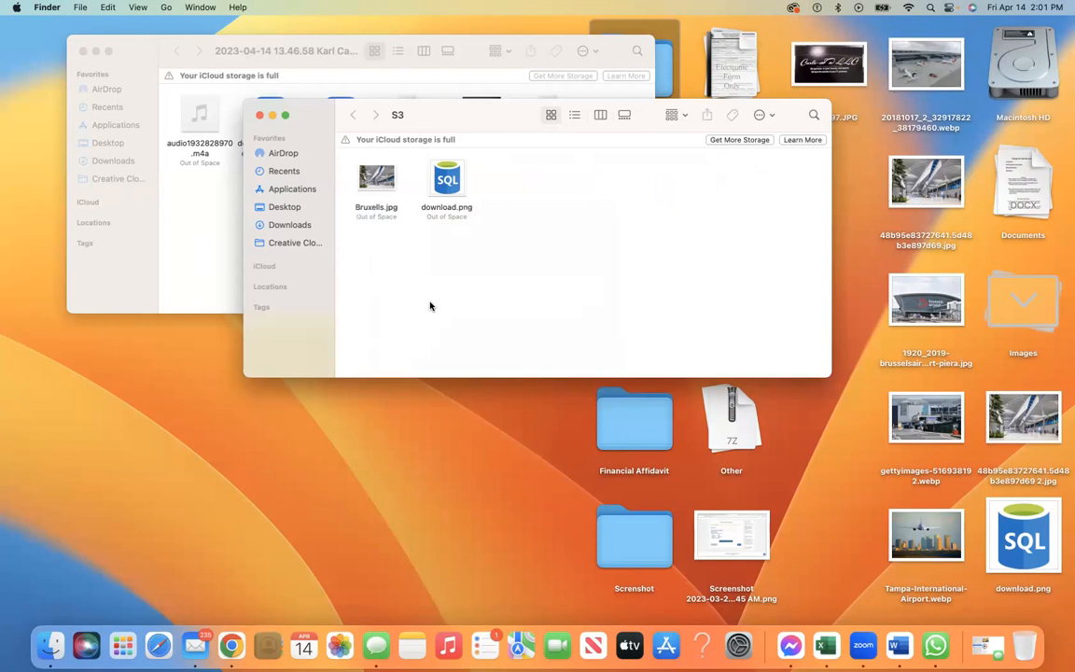
# Rename download.png in the S3 folder as QSL.png.
pyautogui.click(446, 198)
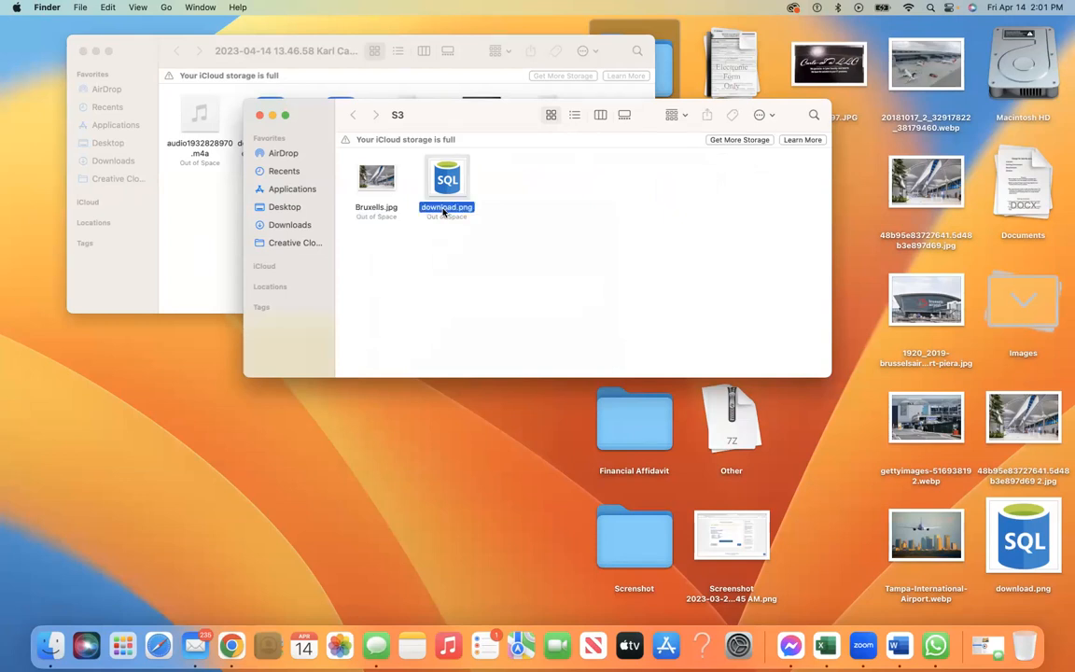
pyautogui.rightClick(447, 207)
pyautogui.click(499, 287)
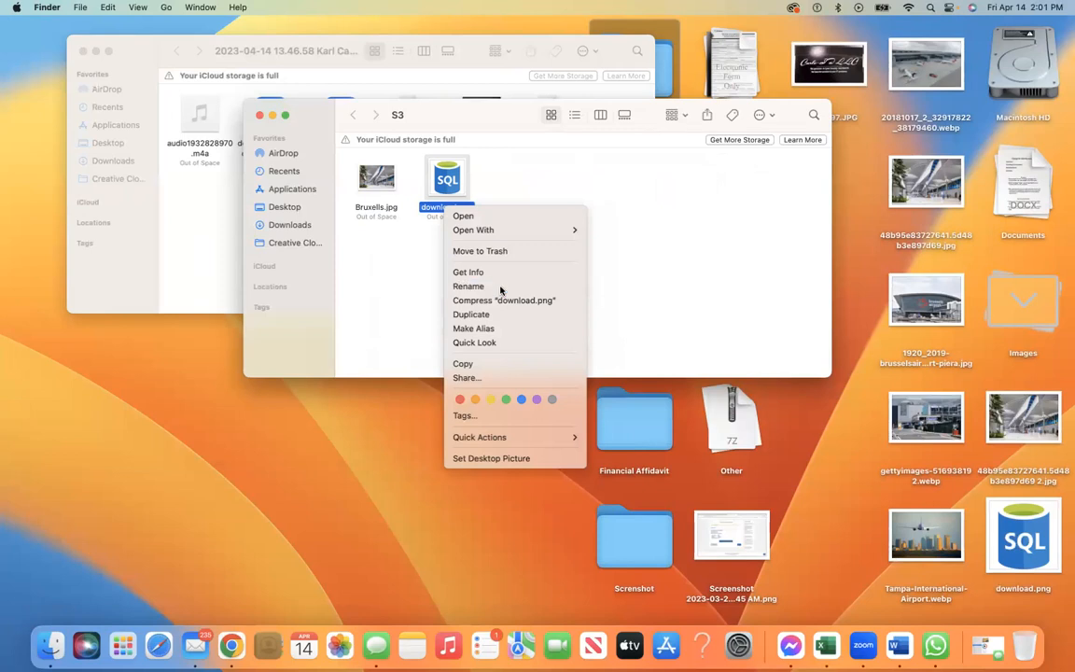
pyautogui.write('QSL')
pyautogui.click(453, 262)
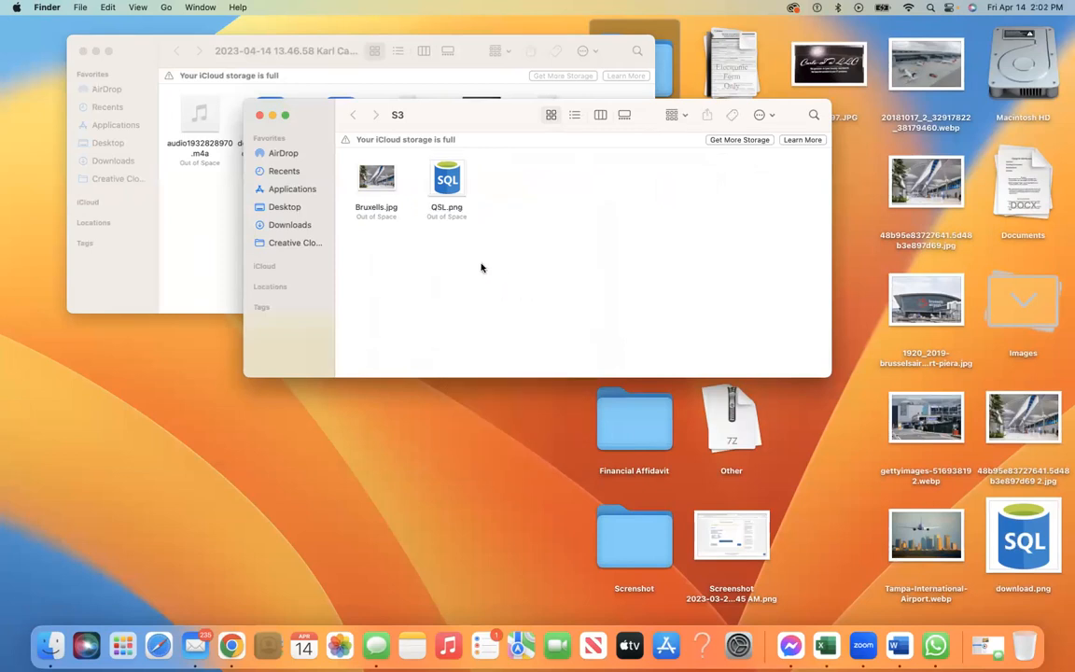
# Correct the name of the SQL logo image in the S3 folder to SQL.png.
pyautogui.click(437, 205)
pyautogui.rightClick(436, 206)
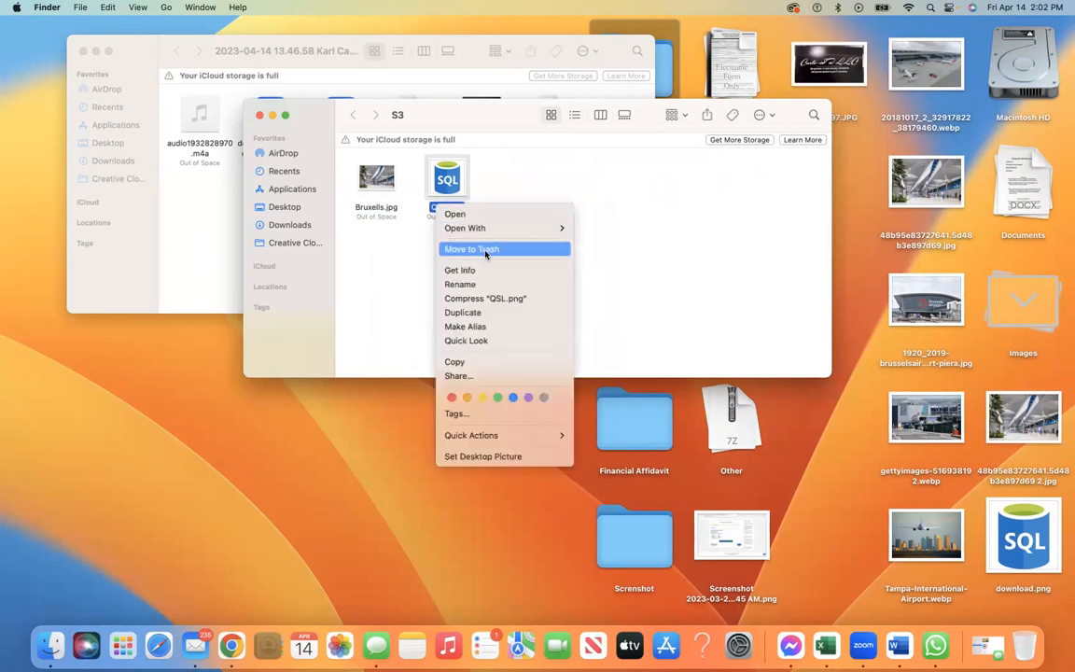
pyautogui.click(488, 286)
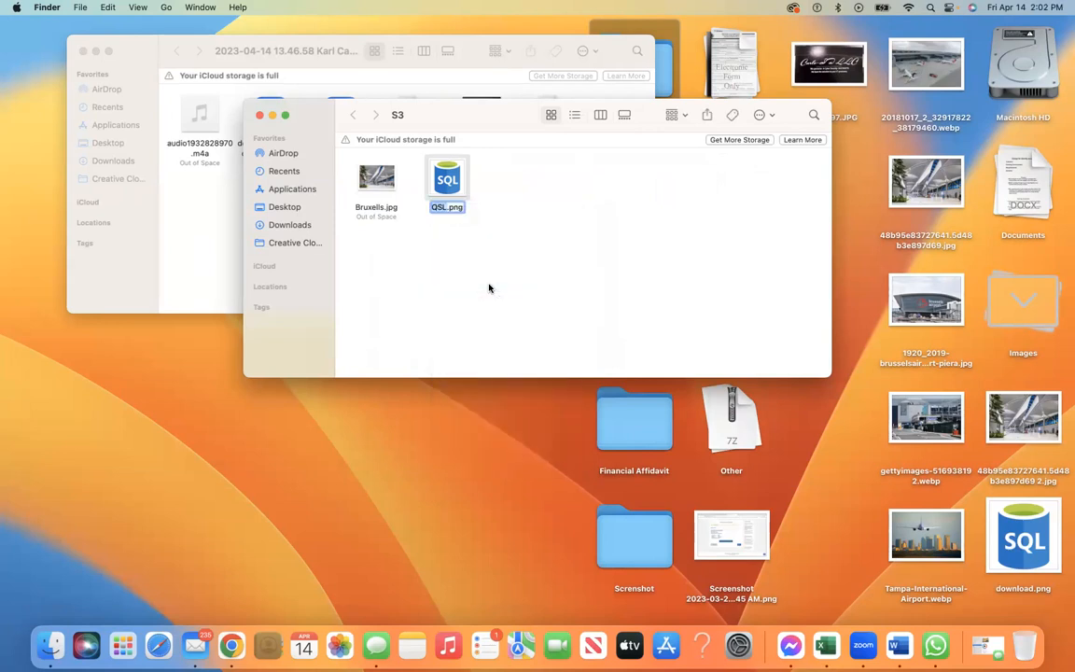
pyautogui.write('Q')
pyautogui.press('BackSpace')
pyautogui.write('SQL')
pyautogui.click(512, 300)
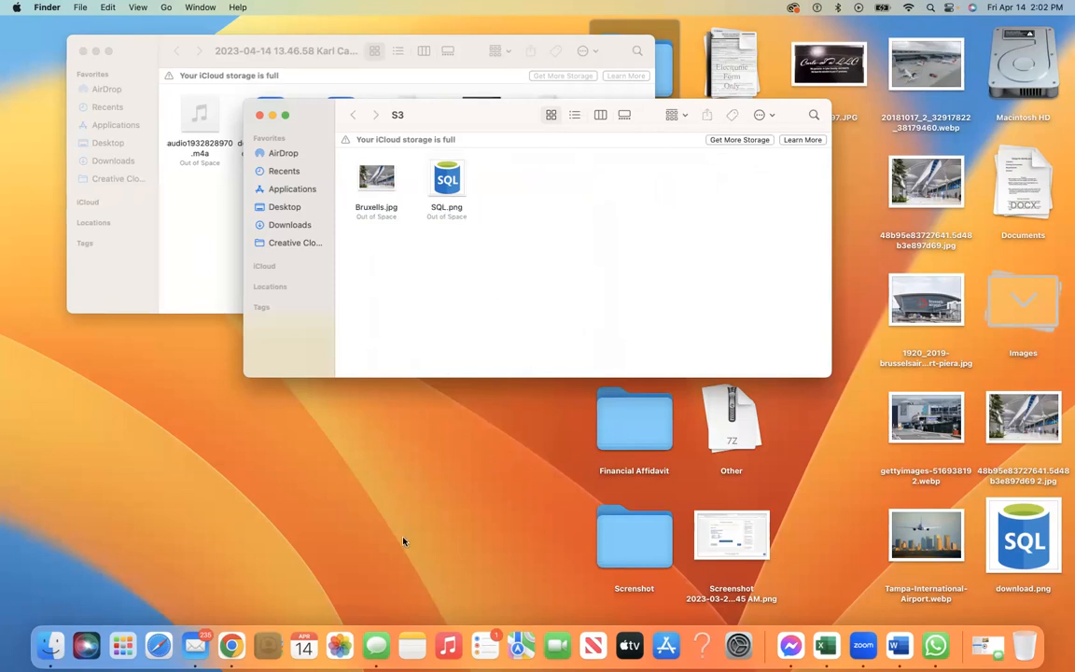
# Switch back to Chrome, upload Bruxells.jpg from the S3 folder to tom-test-buckets-s3, and close the upload status.
pyautogui.hotkey('ctrl', 'Right')
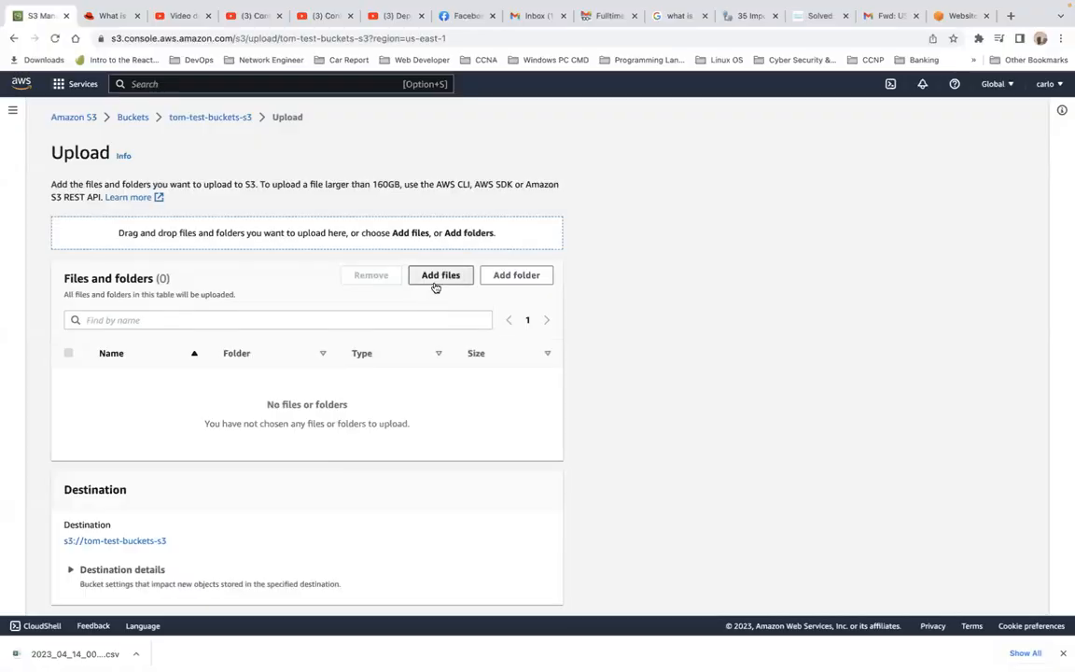
pyautogui.click(439, 277)
pyautogui.click(428, 190)
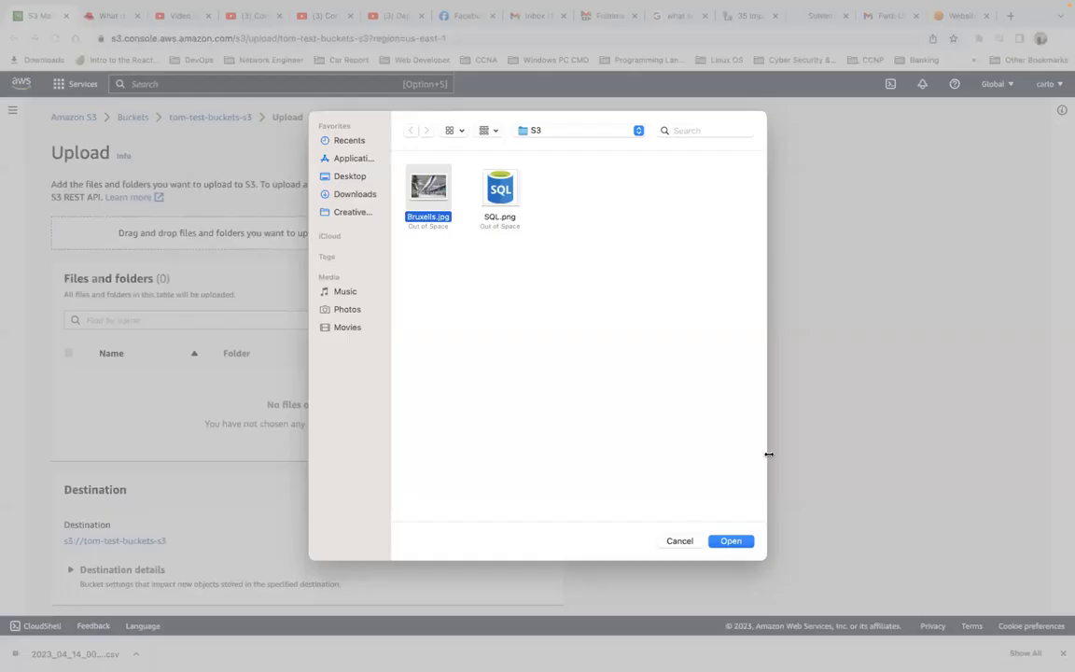
pyautogui.click(730, 541)
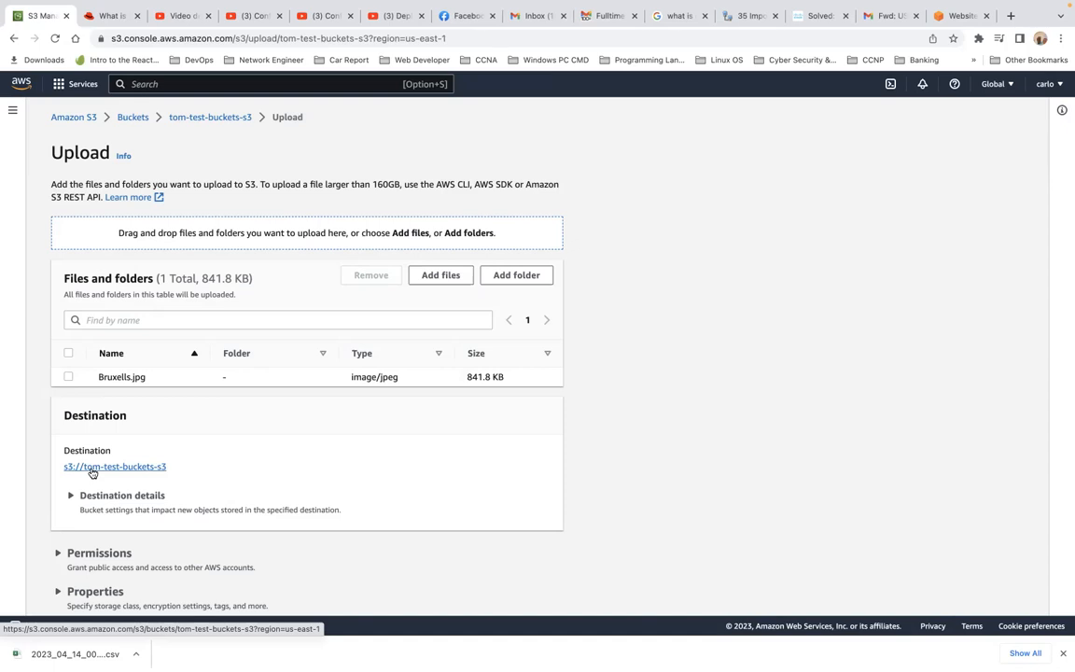
pyautogui.scroll(-2, 93, 473)
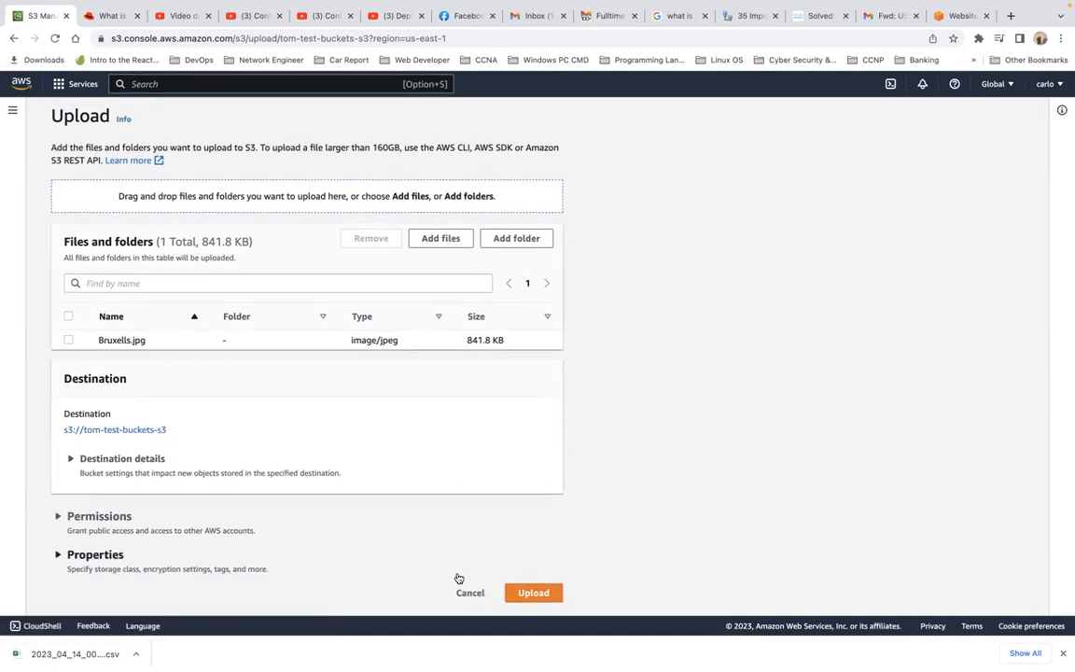
pyautogui.click(534, 594)
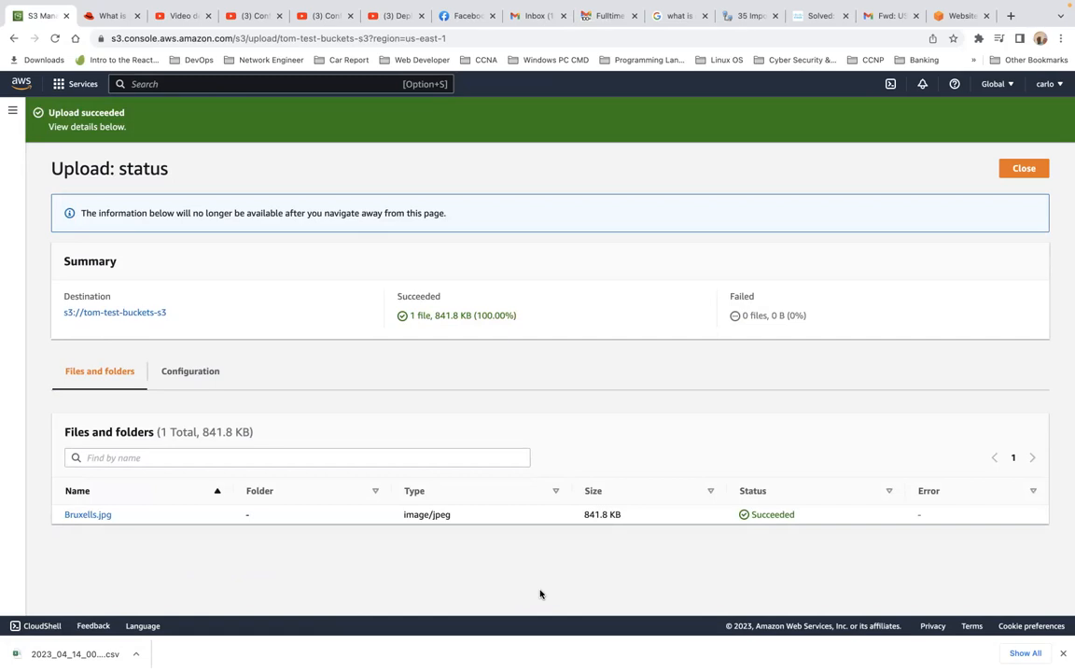
pyautogui.click(1031, 173)
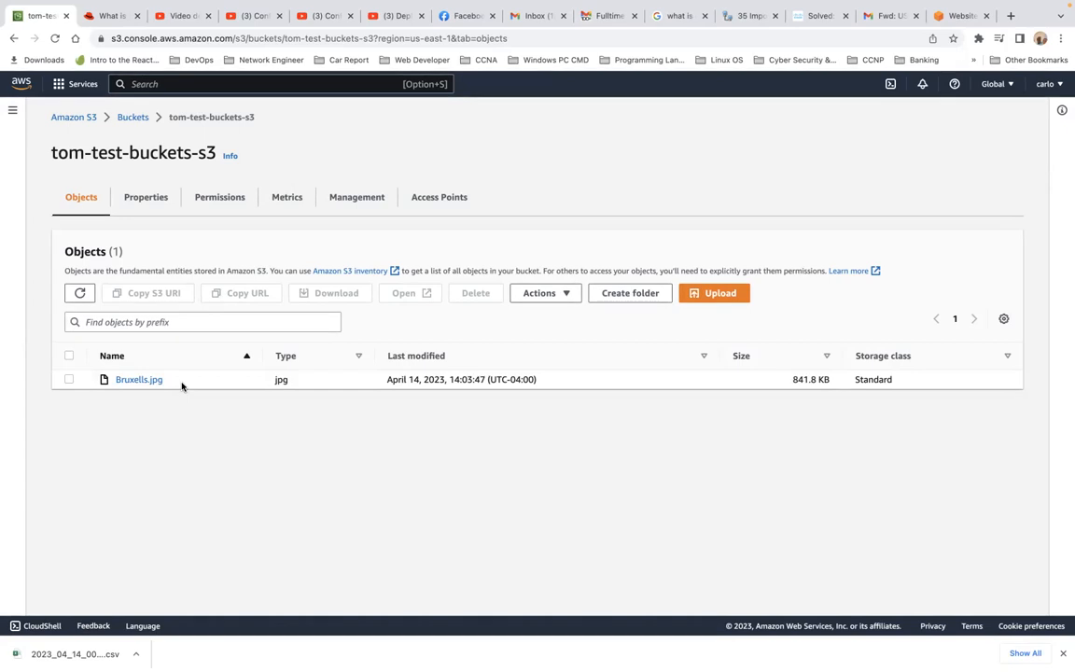
# Examine the overview and management properties of the uploaded Bruxells.jpg object, and open the image for viewing.
pyautogui.click(140, 381)
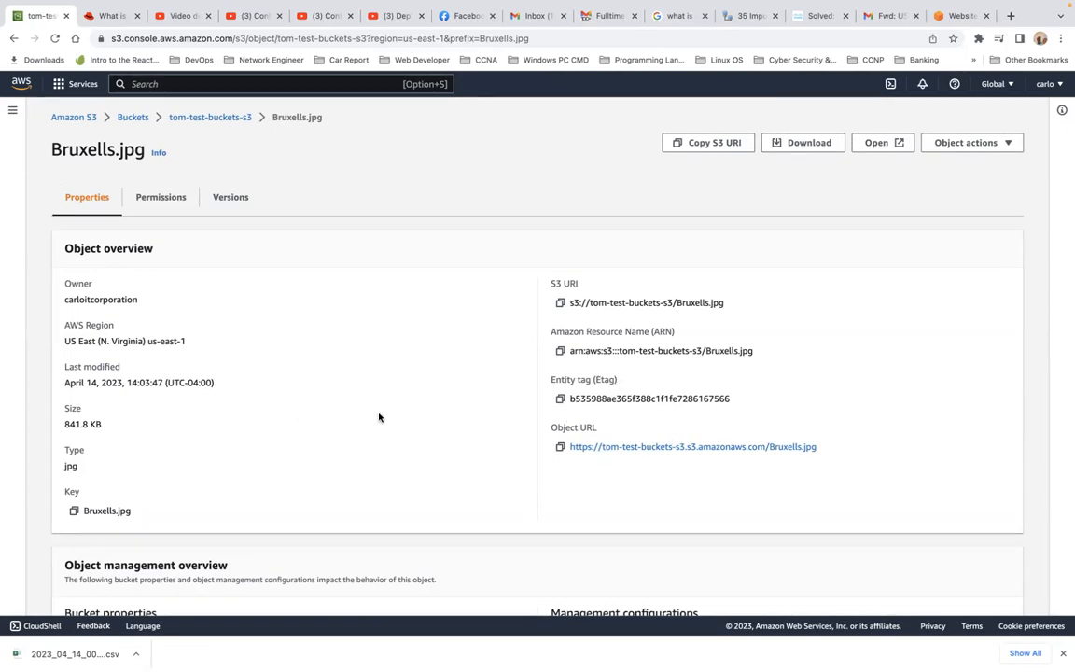
pyautogui.scroll(-3, 201, 411)
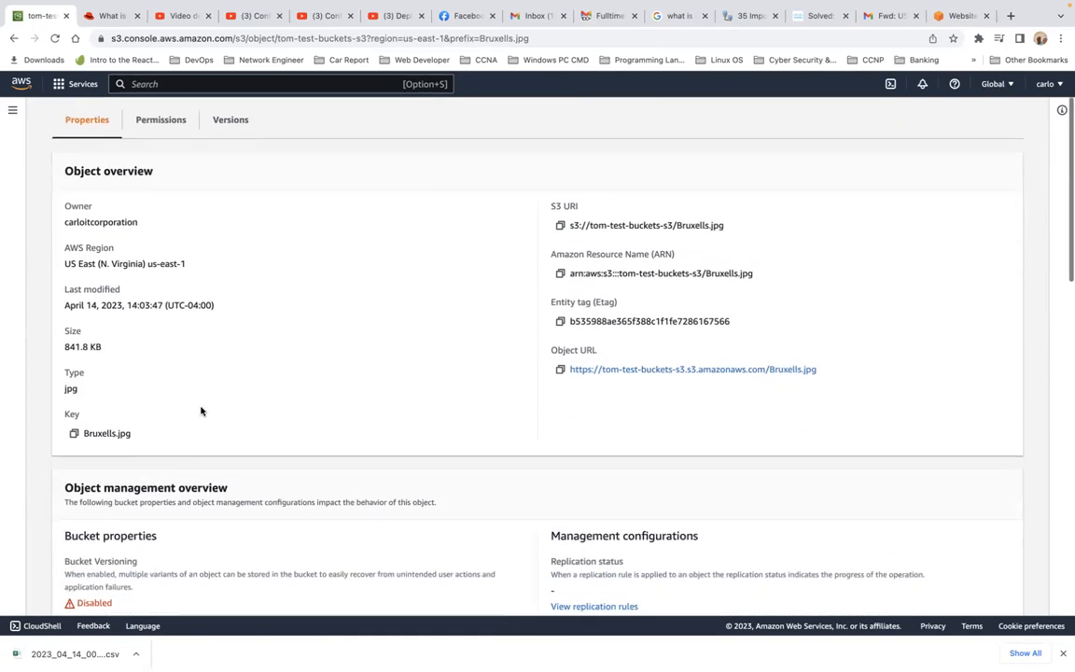
pyautogui.scroll(-1, 201, 410)
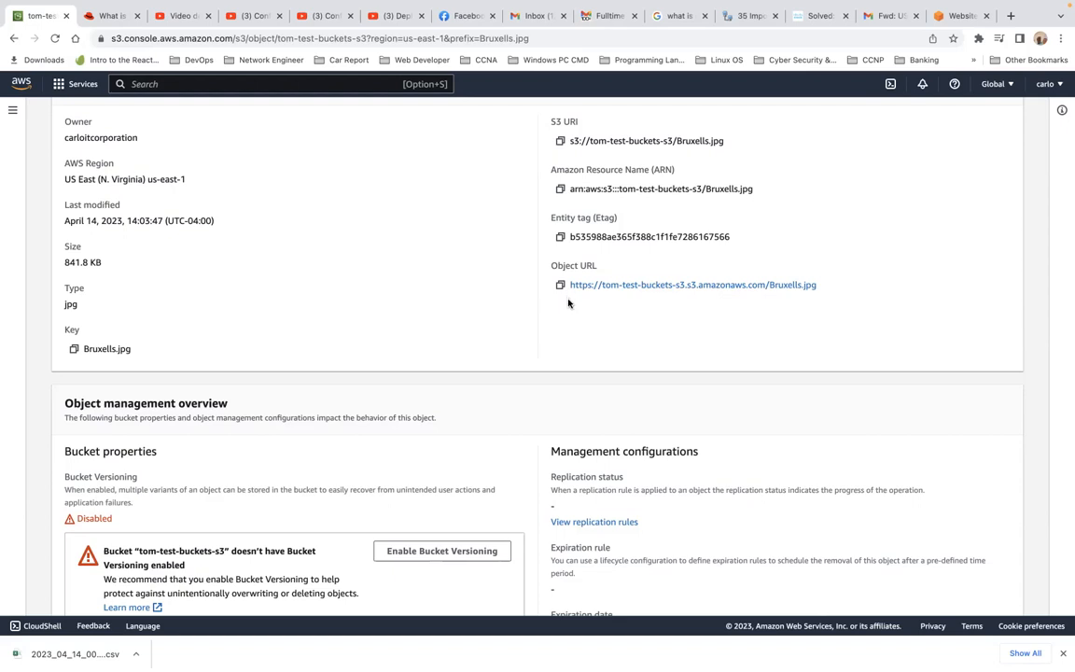
pyautogui.scroll(1, 568, 300)
pyautogui.scroll(-1, 568, 302)
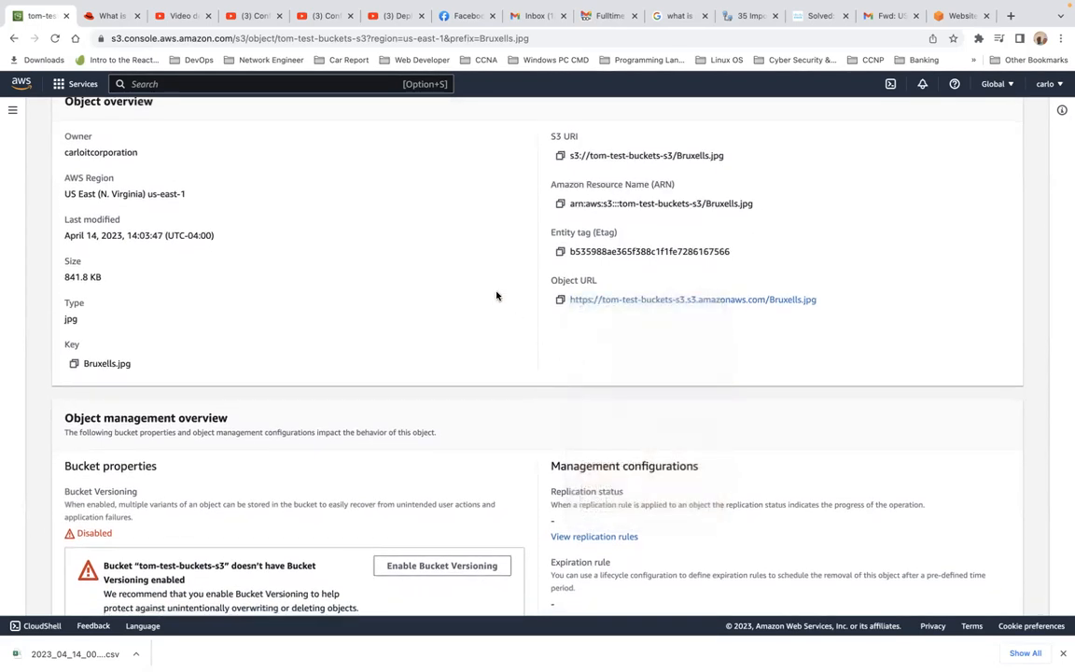
pyautogui.scroll(3, 496, 296)
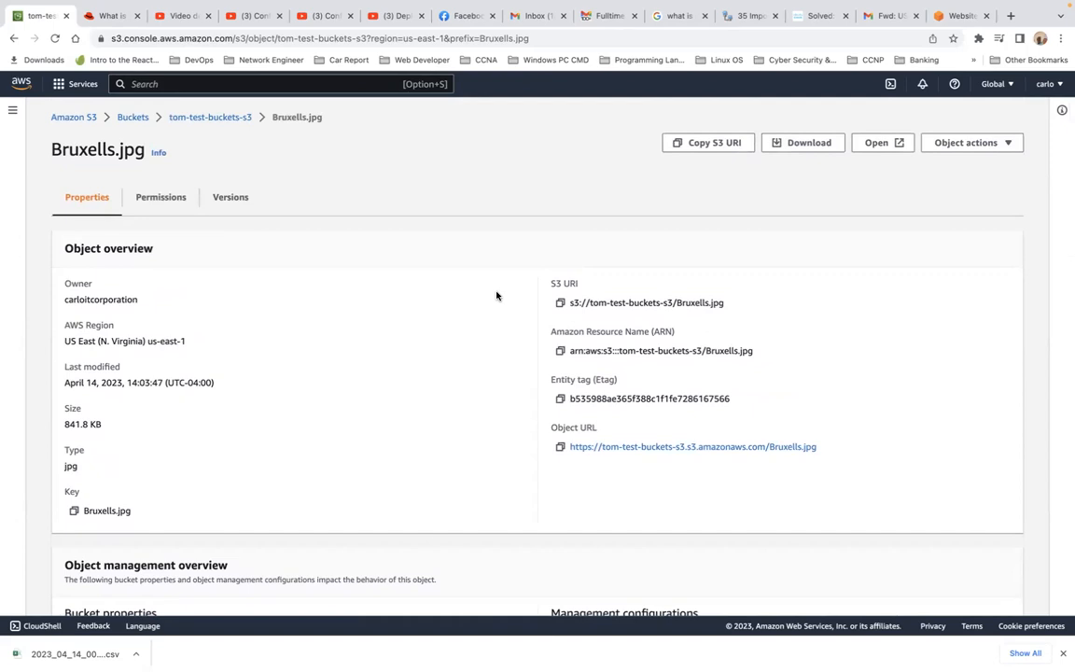
pyautogui.click(883, 146)
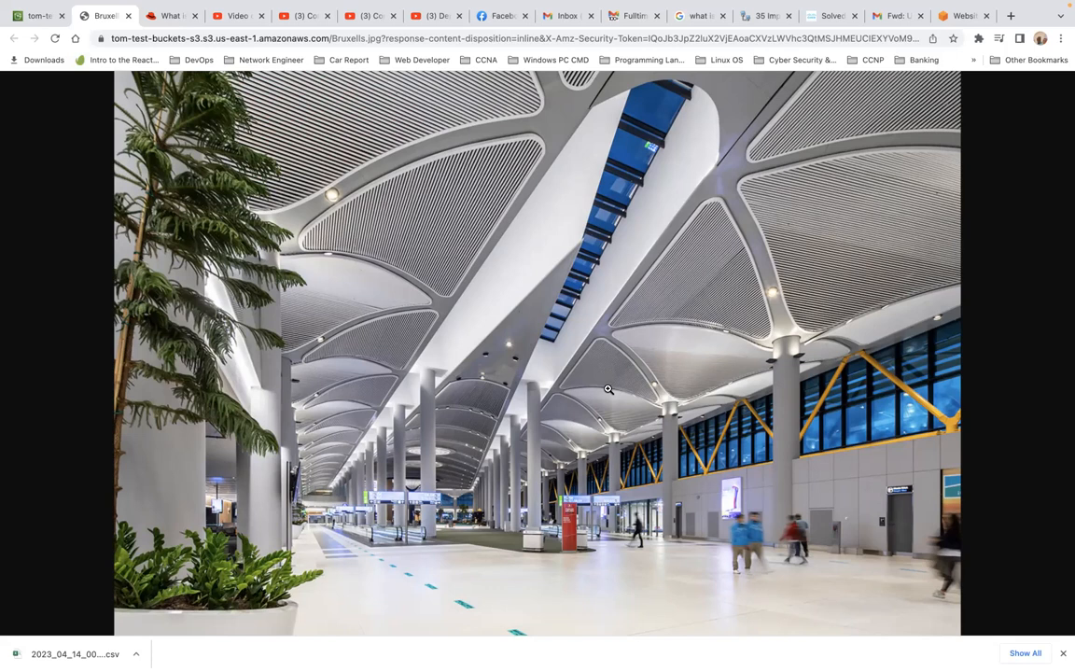
# Copy the object URL from the Bruxells.jpg details in the S3 console and open it in a new browser tab.
pyautogui.click(37, 16)
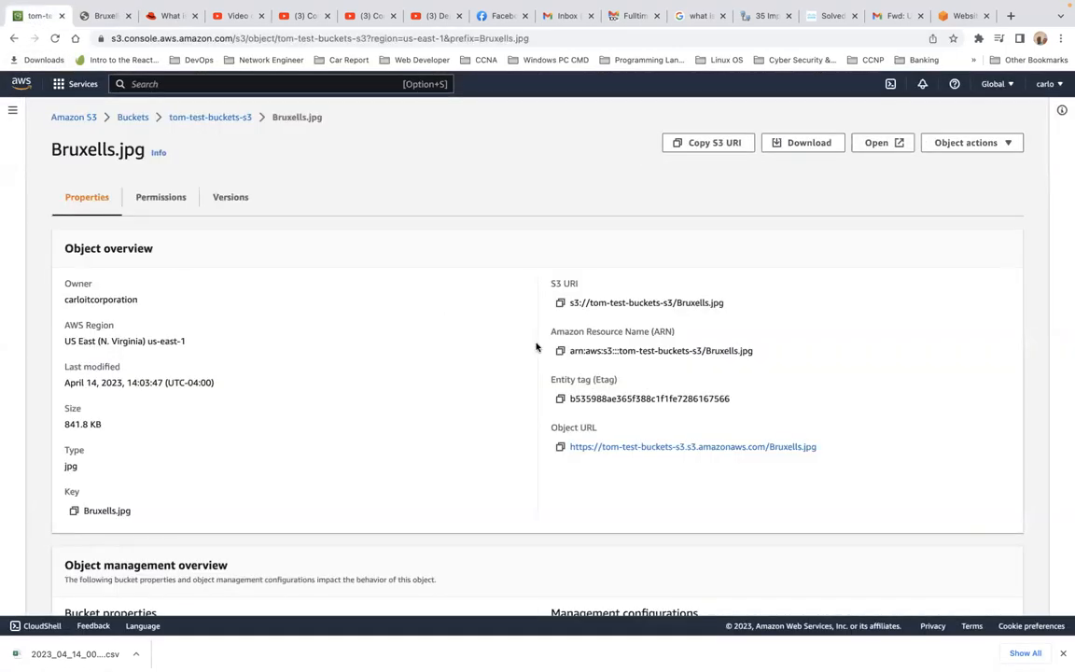
pyautogui.click(560, 447)
pyautogui.moveTo(821, 4)
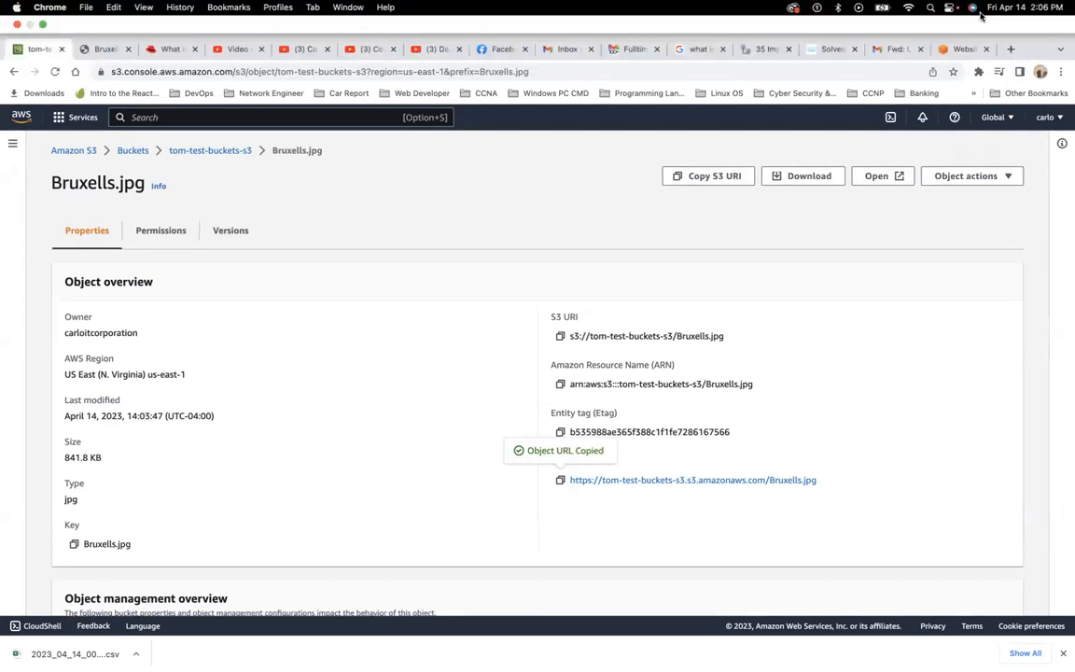
pyautogui.click(1012, 50)
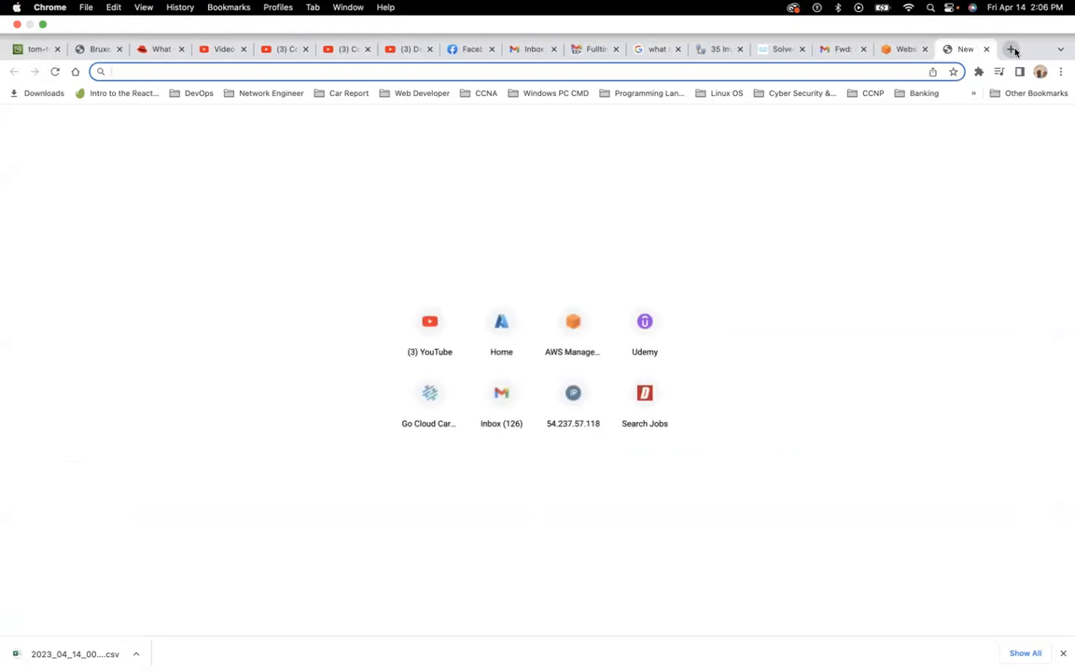
pyautogui.press('super+v')
pyautogui.press('Return')
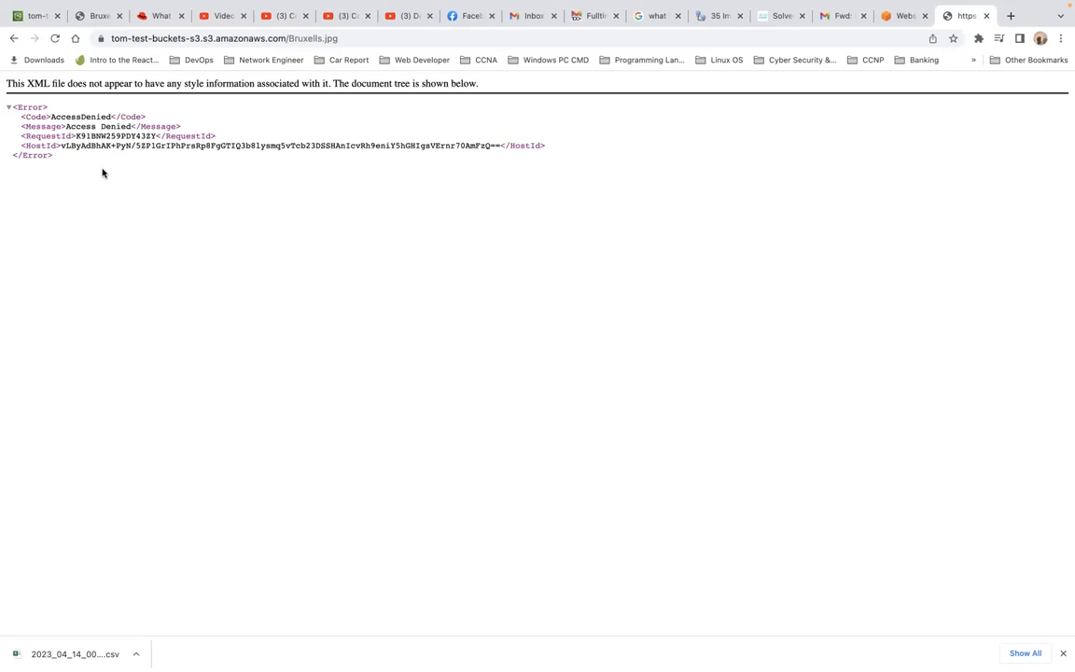
# Compare the image opened from the console with the page at its object URL, and return to the Bruxells.jpg details.
pyautogui.click(88, 18)
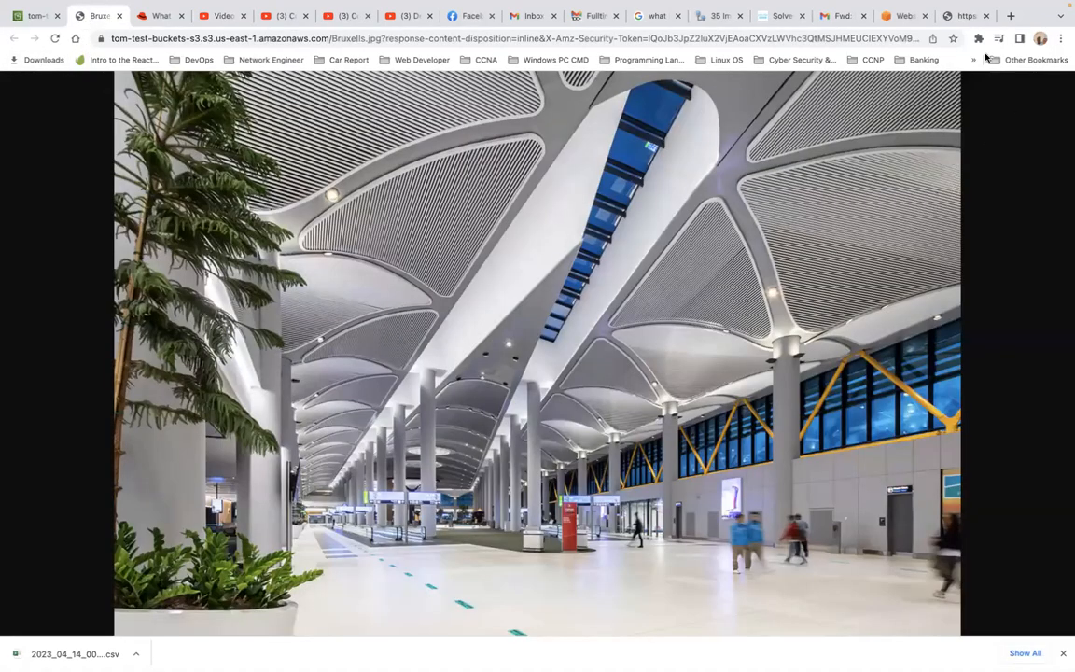
pyautogui.click(949, 21)
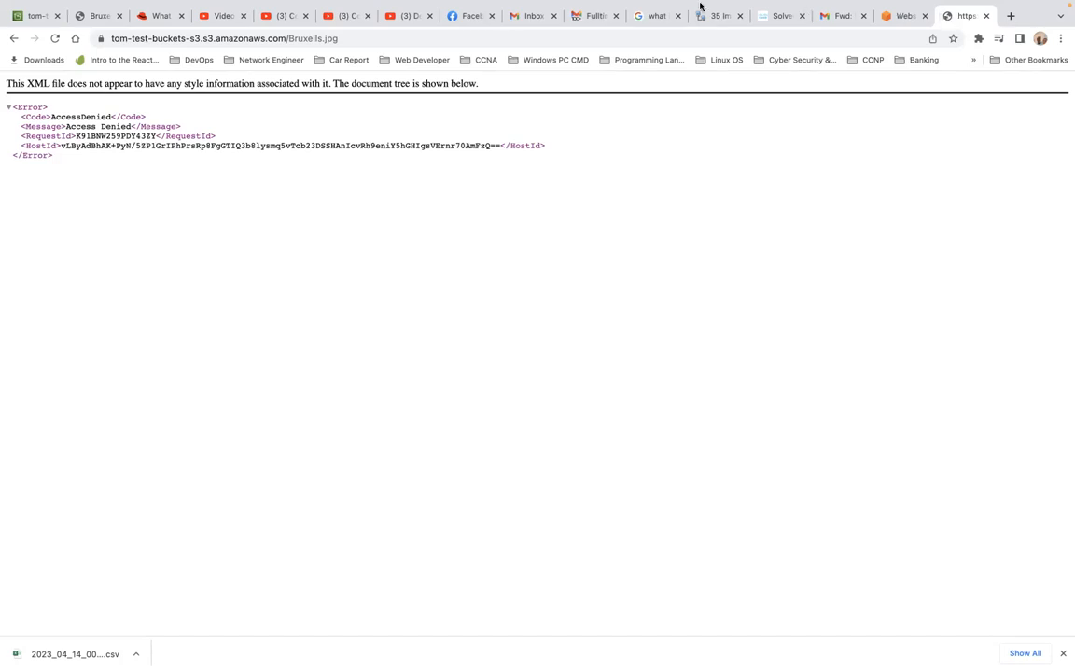
pyautogui.moveTo(308, 8)
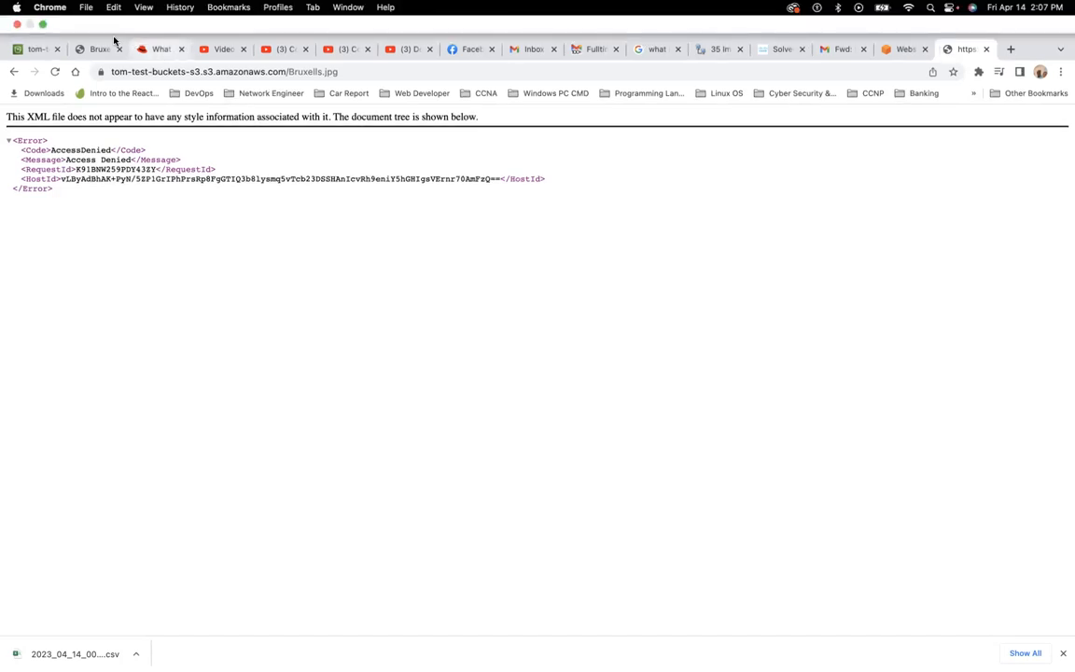
pyautogui.click(33, 51)
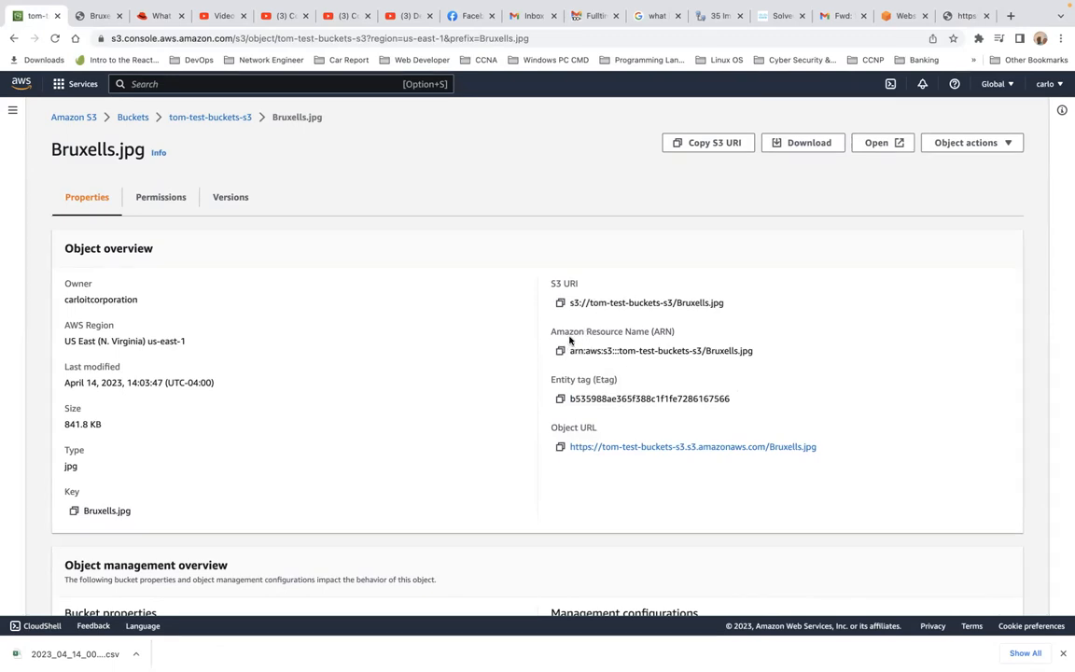
# Highlight the S3 URI of Bruxells.jpg, and go back through the bucket list to the objects of tom-test-buckets-s3.
pyautogui.tripleClick(608, 302)
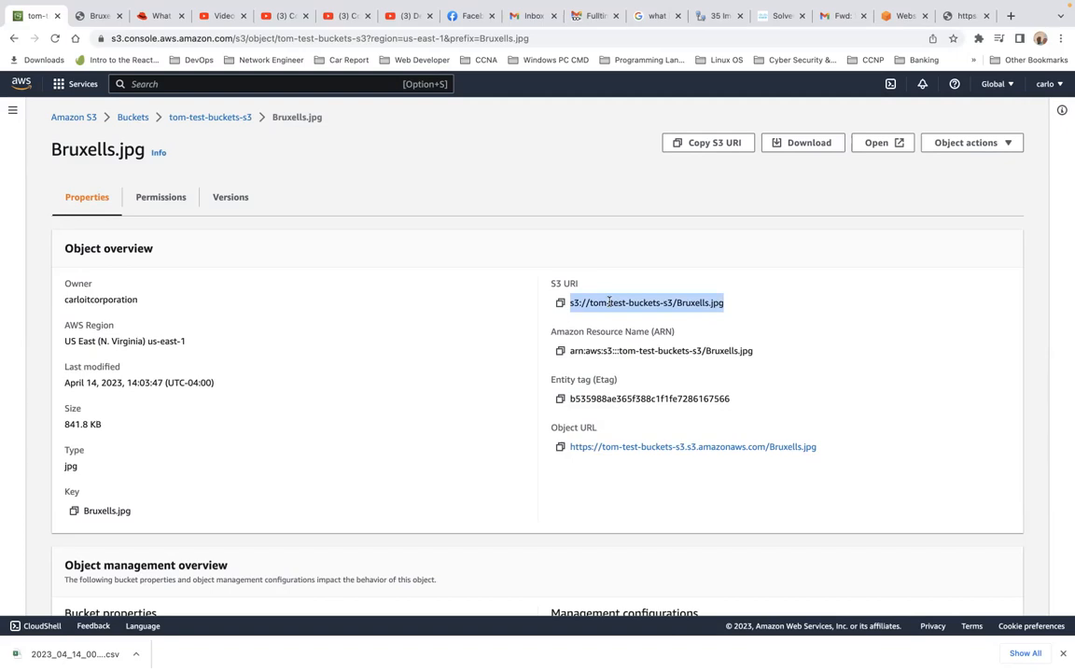
pyautogui.click(131, 121)
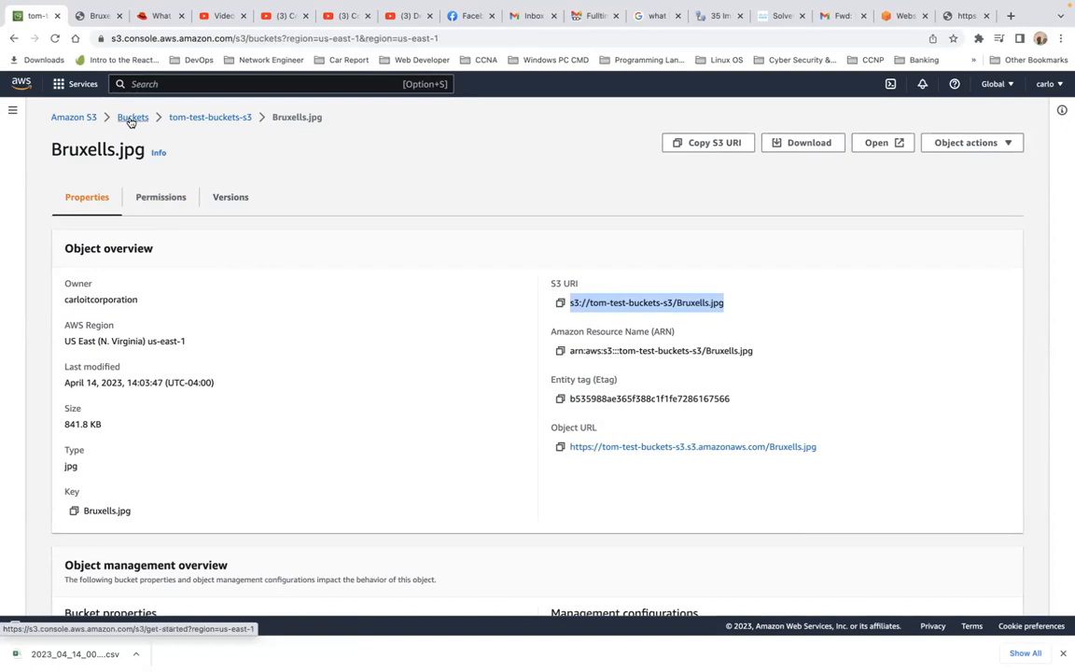
pyautogui.click(259, 344)
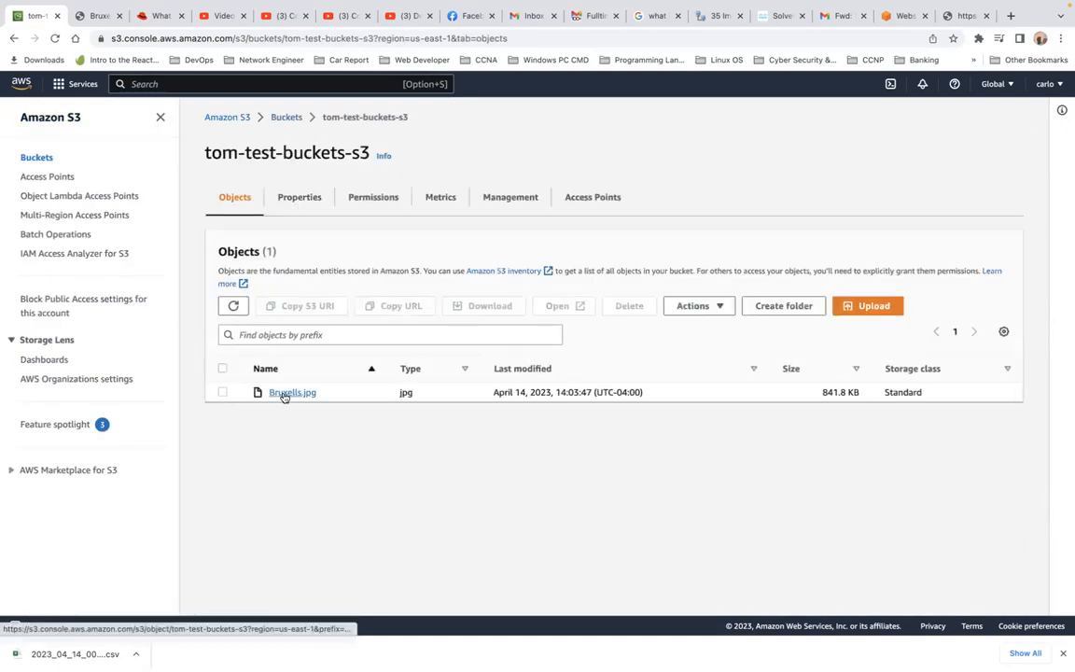
# Review the Bruxells.jpg object details, and go back through the bucket list to the objects of tom-test-buckets-s3.
pyautogui.click(284, 394)
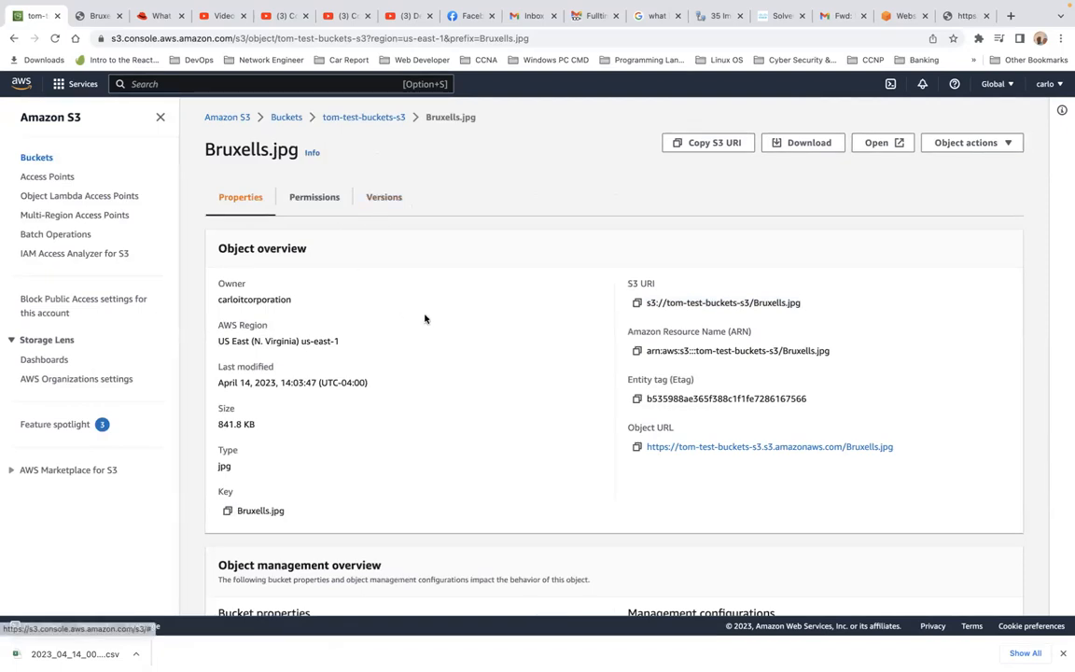
pyautogui.scroll(-5, 424, 316)
pyautogui.scroll(5, 425, 318)
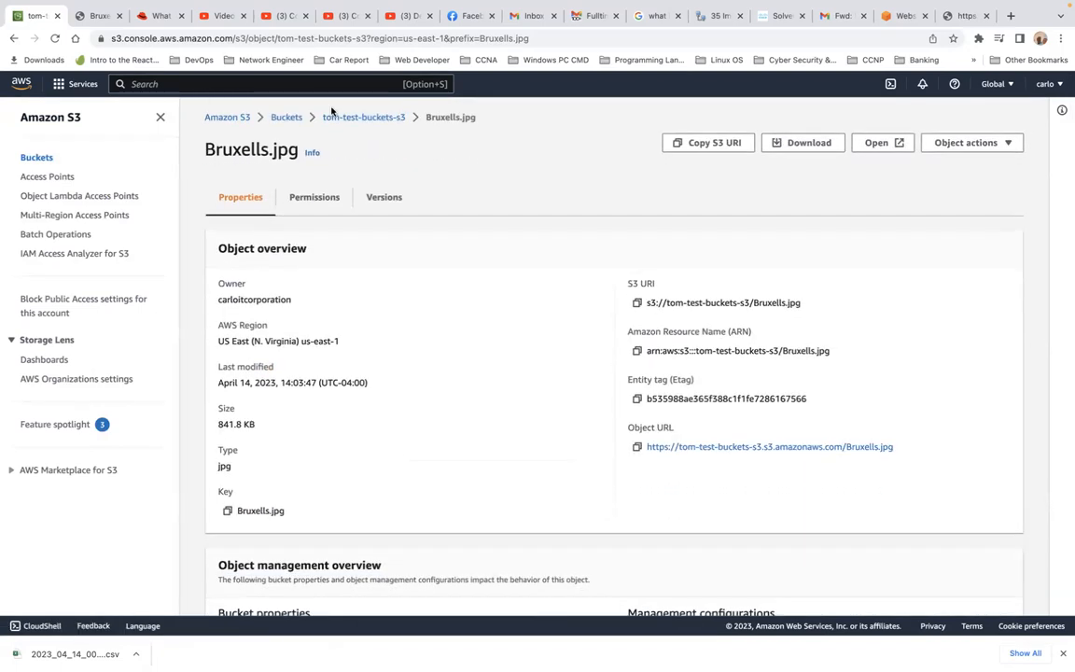
pyautogui.click(283, 119)
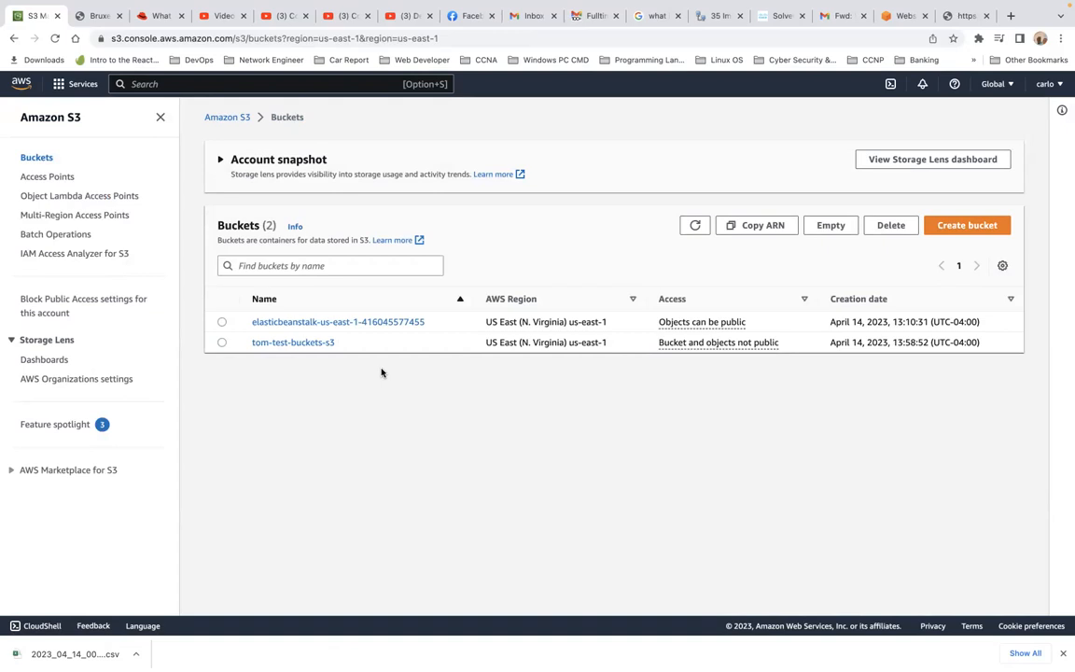
pyautogui.click(221, 343)
pyautogui.click(273, 342)
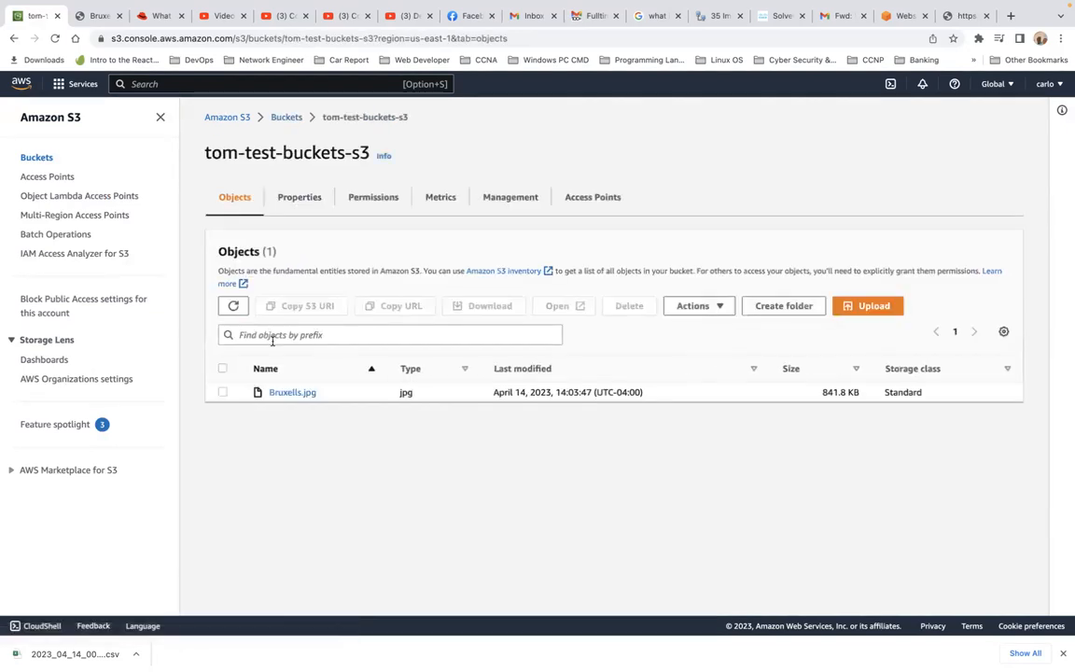
# Create a folder named Photos in tom-test-buckets-s3, keeping Amazon S3 managed keys (SSE-S3) as the encryption key type.
pyautogui.click(774, 307)
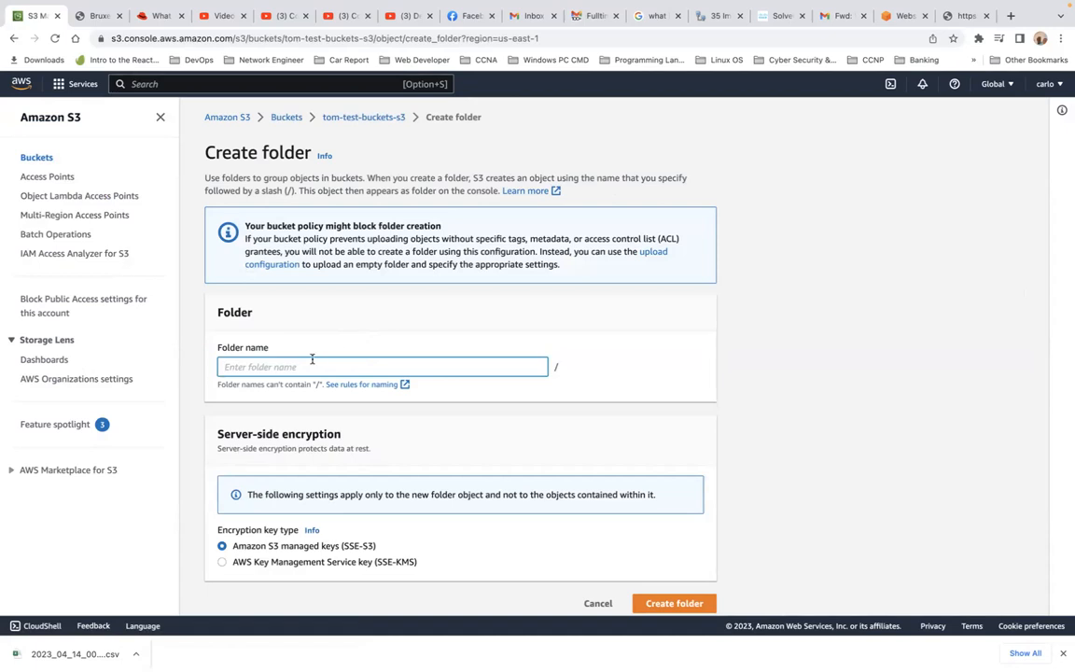
pyautogui.write('Photos')
pyautogui.scroll(-1, 575, 322)
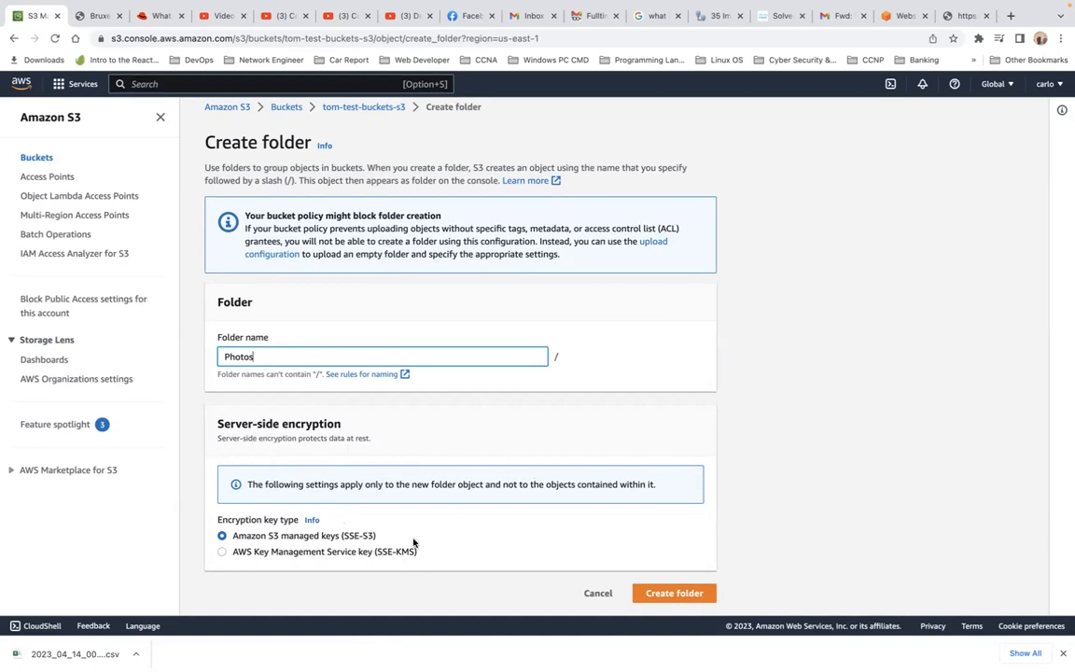
pyautogui.click(680, 591)
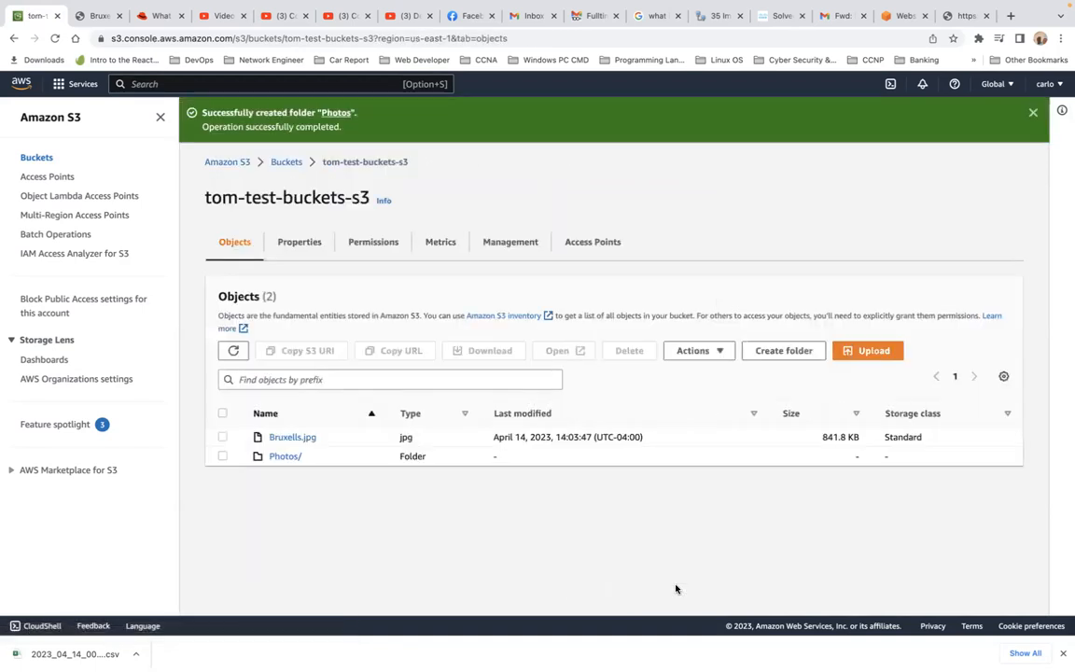
# Upload SQL.png from the local S3 folder into the Photos folder of the bucket, and close the upload status.
pyautogui.click(281, 456)
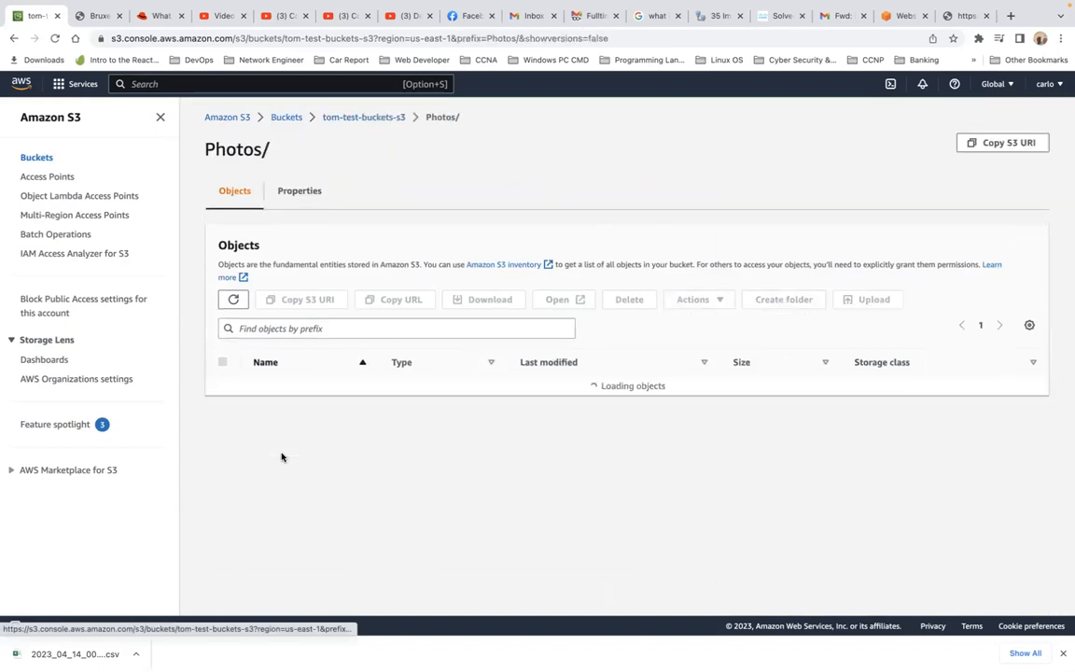
pyautogui.click(631, 439)
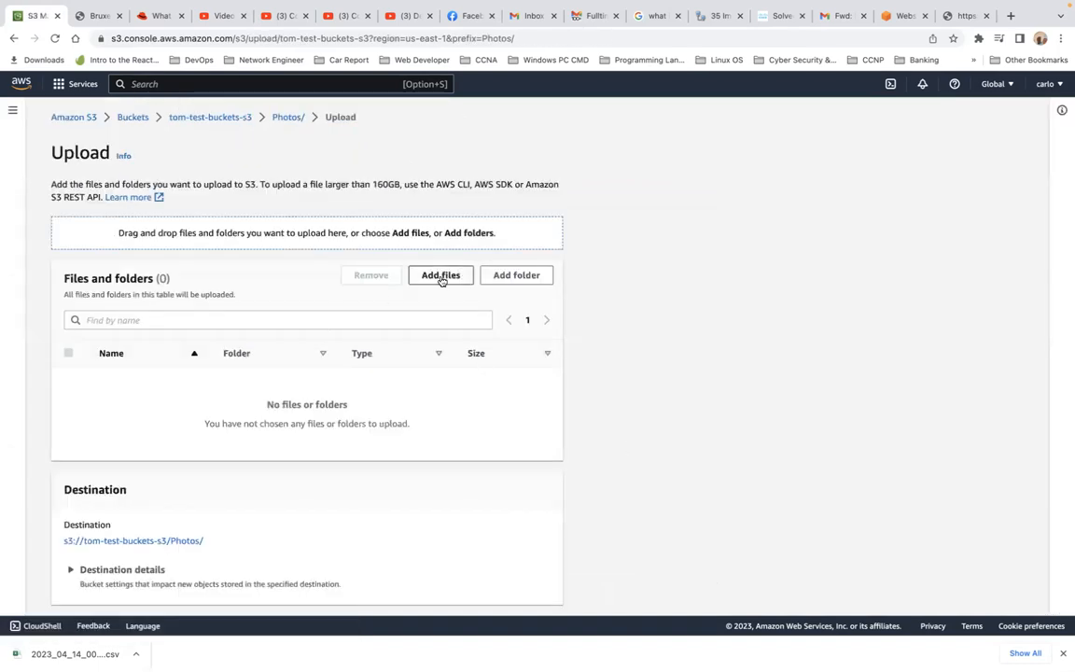
pyautogui.click(441, 276)
pyautogui.click(500, 192)
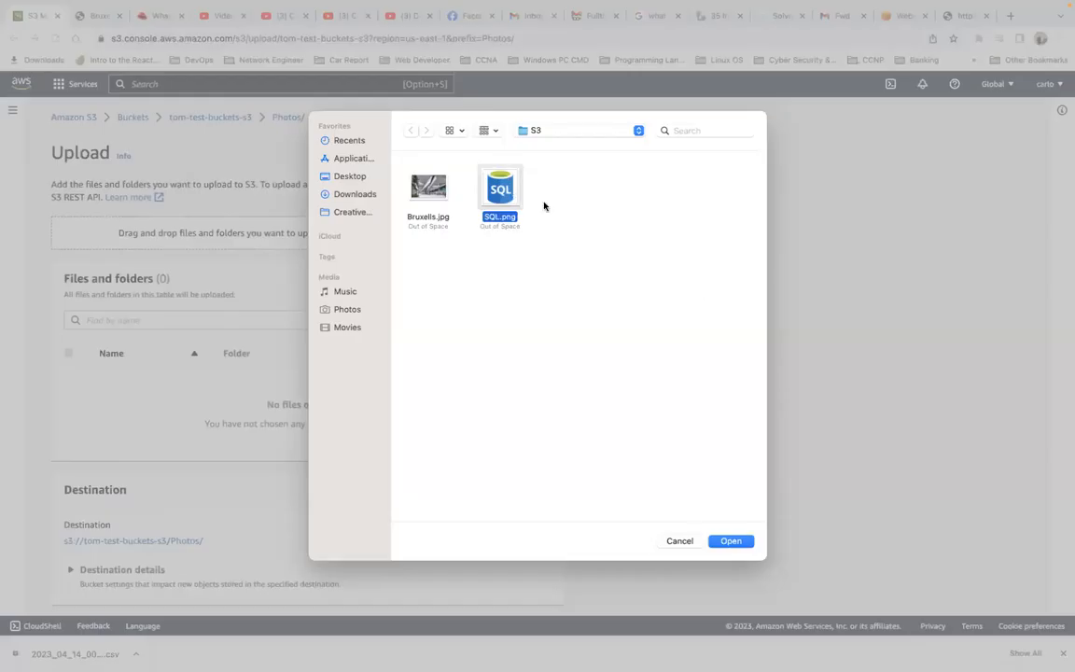
pyautogui.click(732, 541)
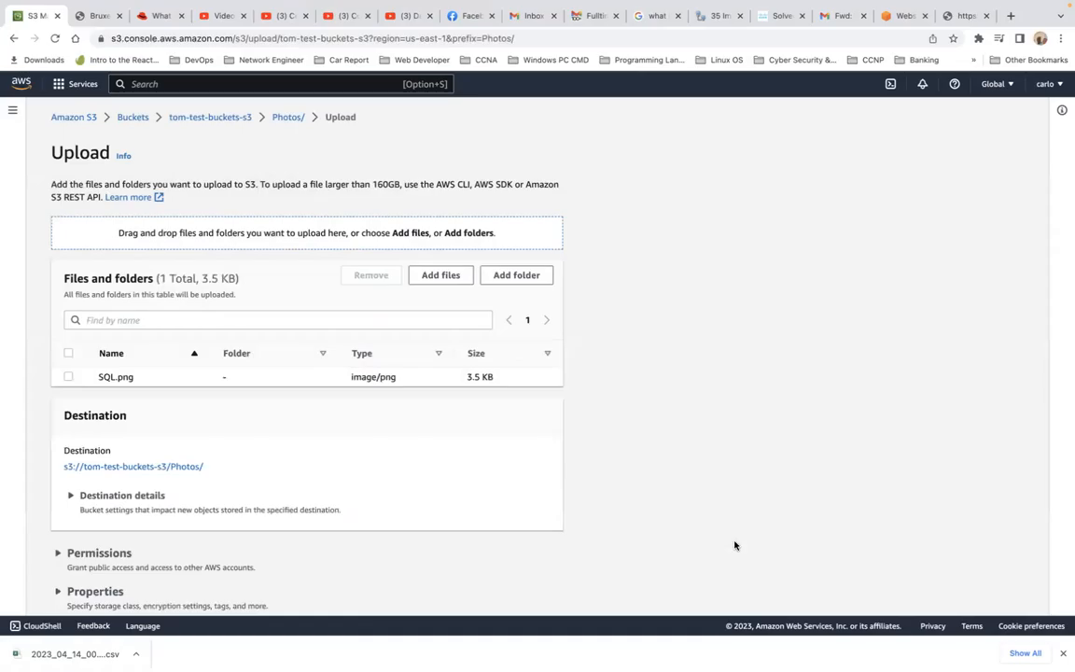
pyautogui.scroll(-2, 302, 482)
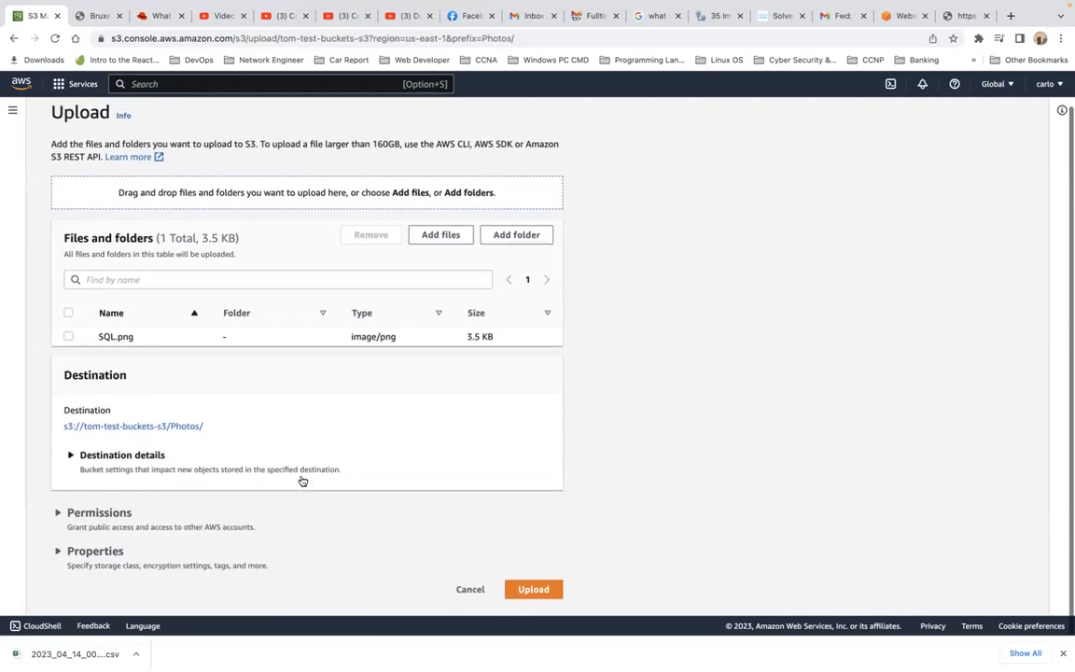
pyautogui.click(534, 594)
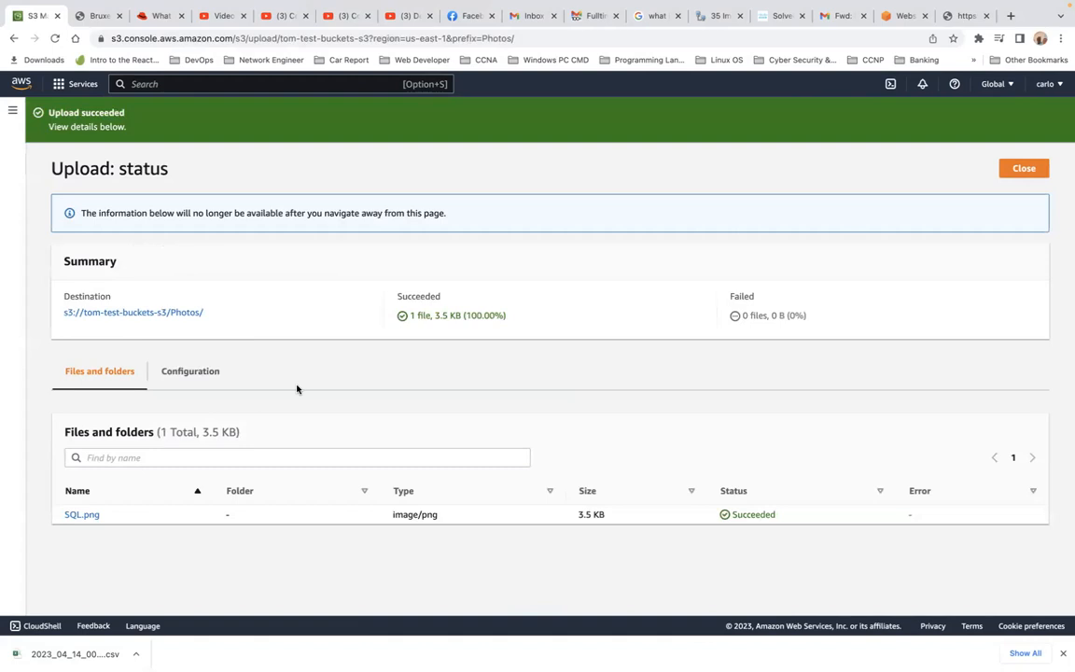
pyautogui.click(1024, 169)
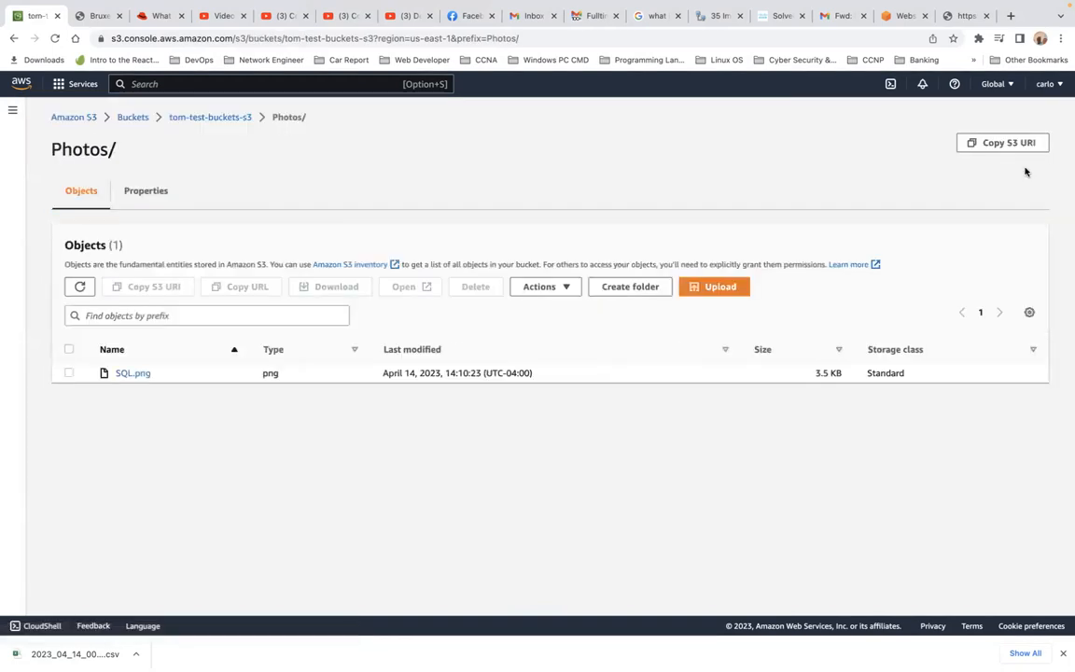
# Reach SQL.png in the Photos folder from the bucket list, examine its overview, and open the image for viewing before returning to the console.
pyautogui.click(132, 118)
pyautogui.click(284, 342)
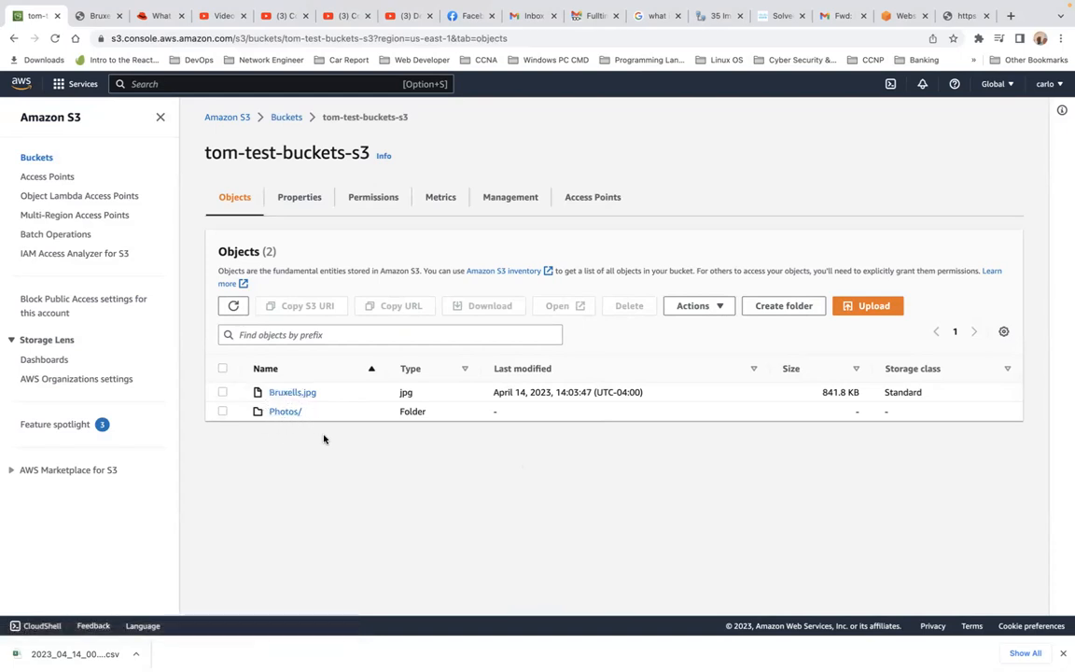
pyautogui.click(284, 411)
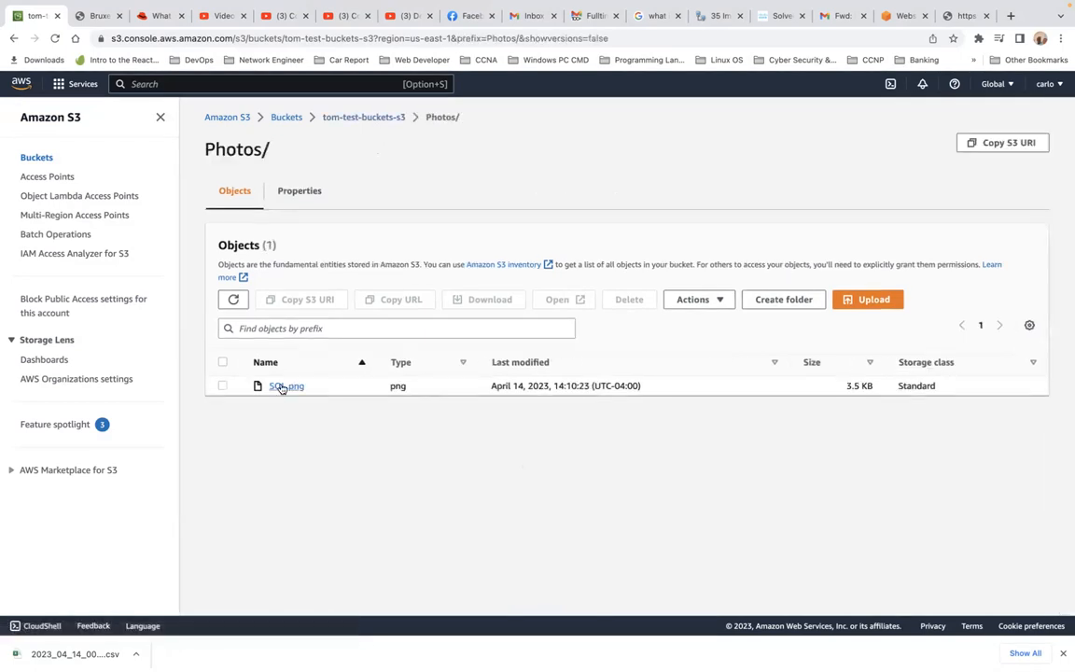
pyautogui.click(282, 385)
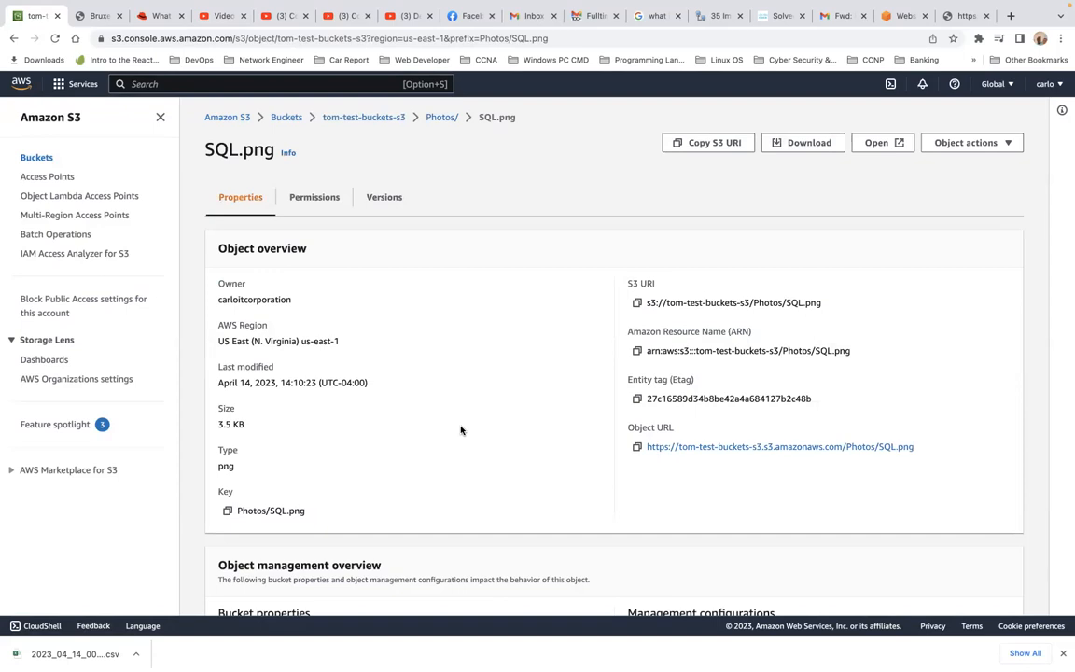
pyautogui.scroll(-1, 461, 427)
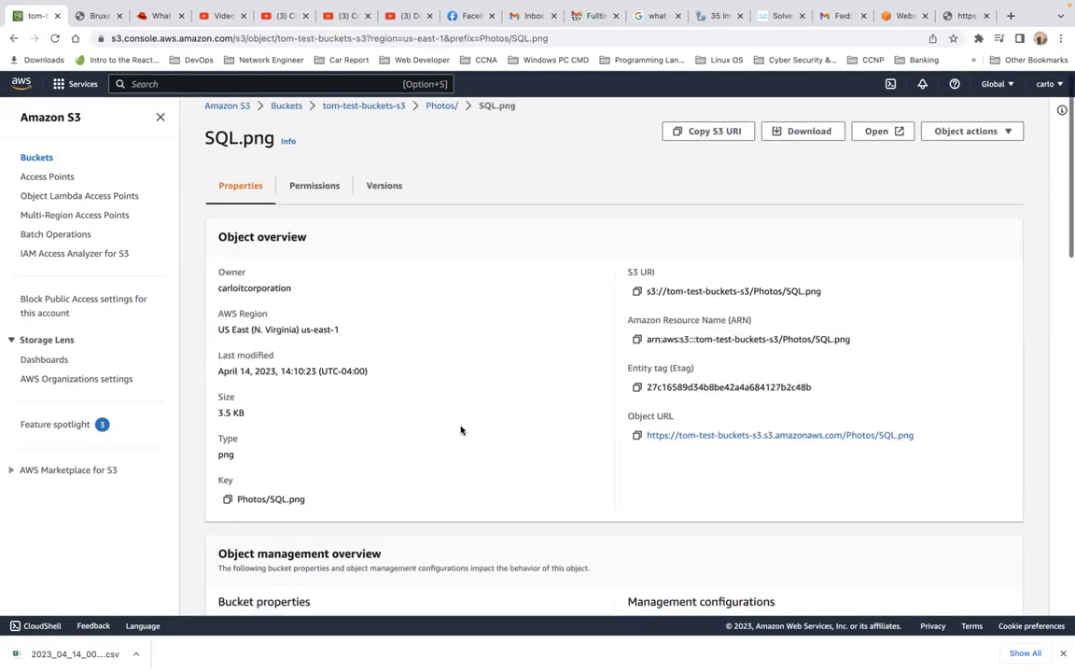
pyautogui.scroll(1, 465, 427)
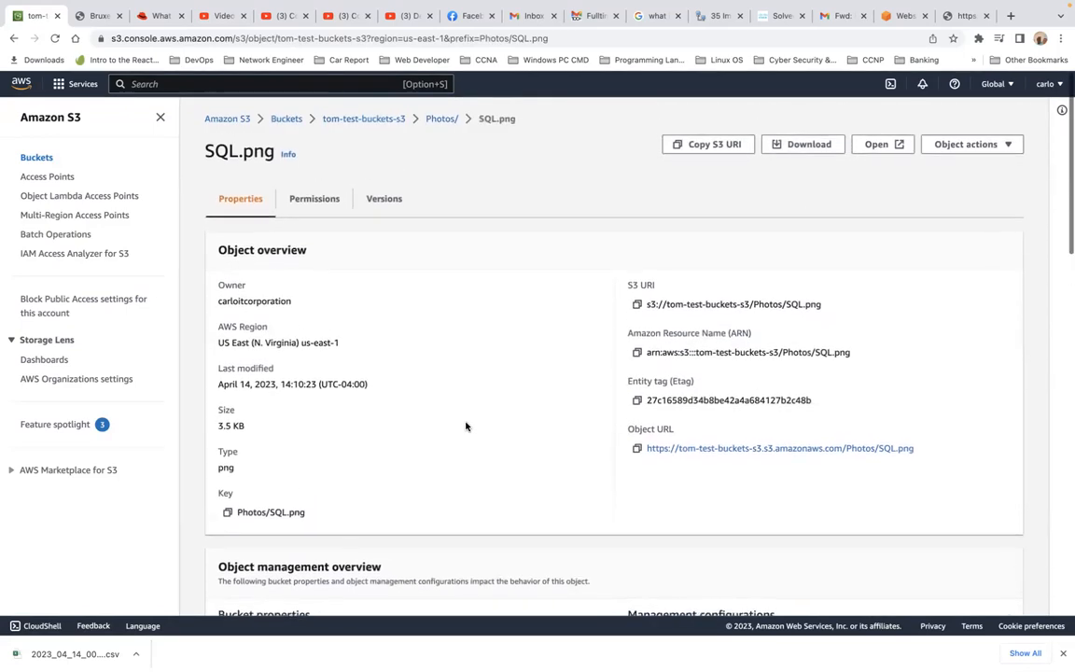
pyautogui.click(883, 143)
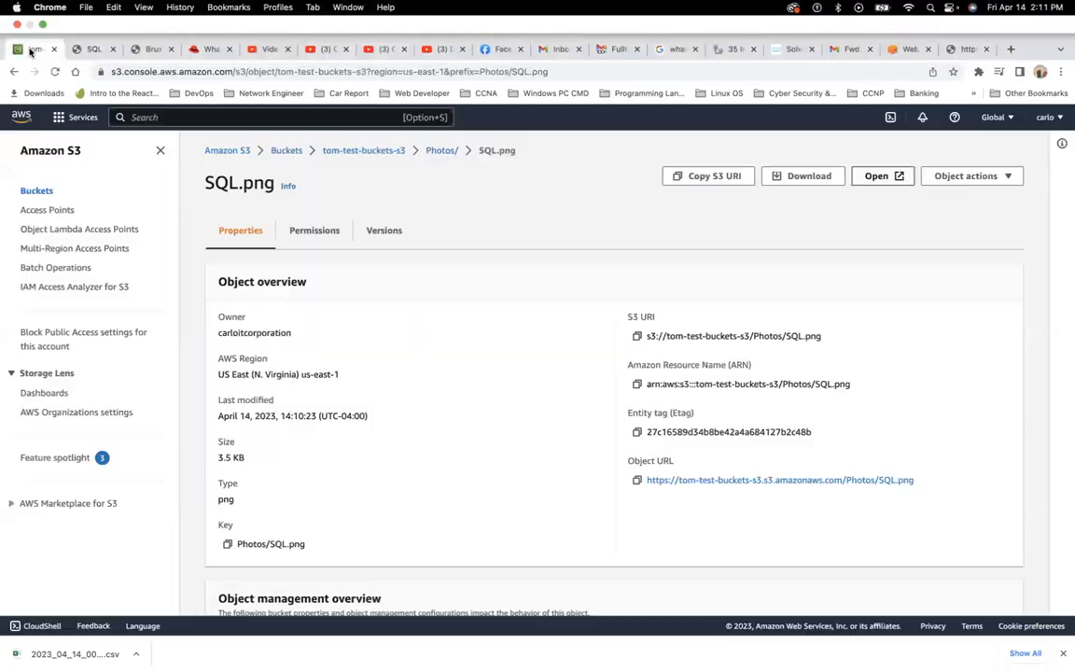
pyautogui.click(29, 49)
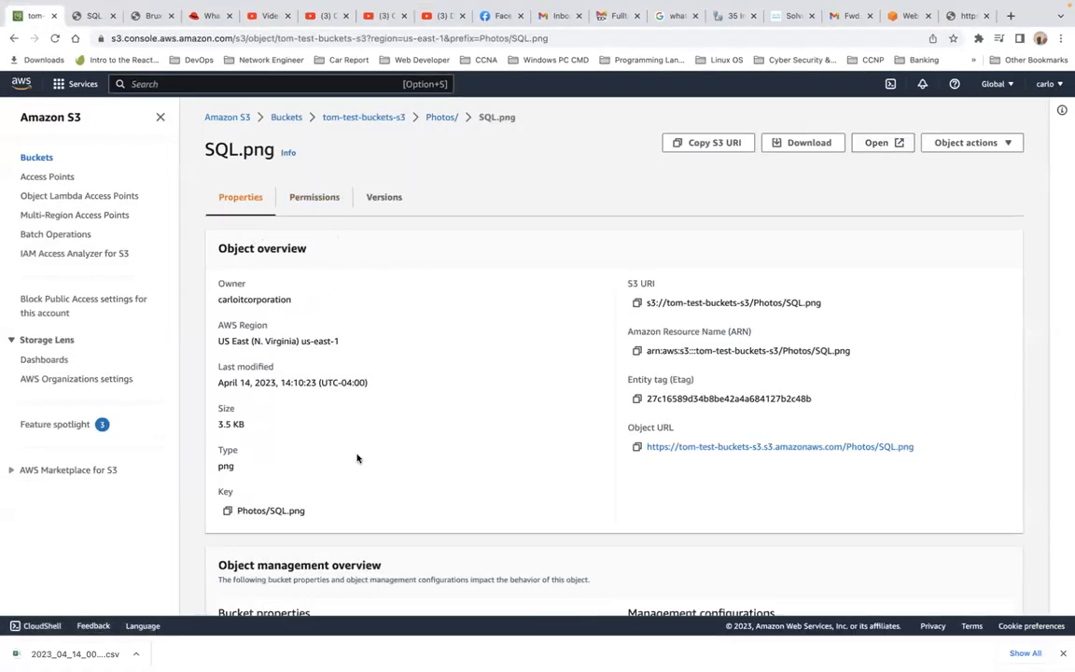
# Delete the Photos folder and its contents from tom-test-buckets-s3, confirming with "permanently delete", and close the deletion status.
pyautogui.click(285, 117)
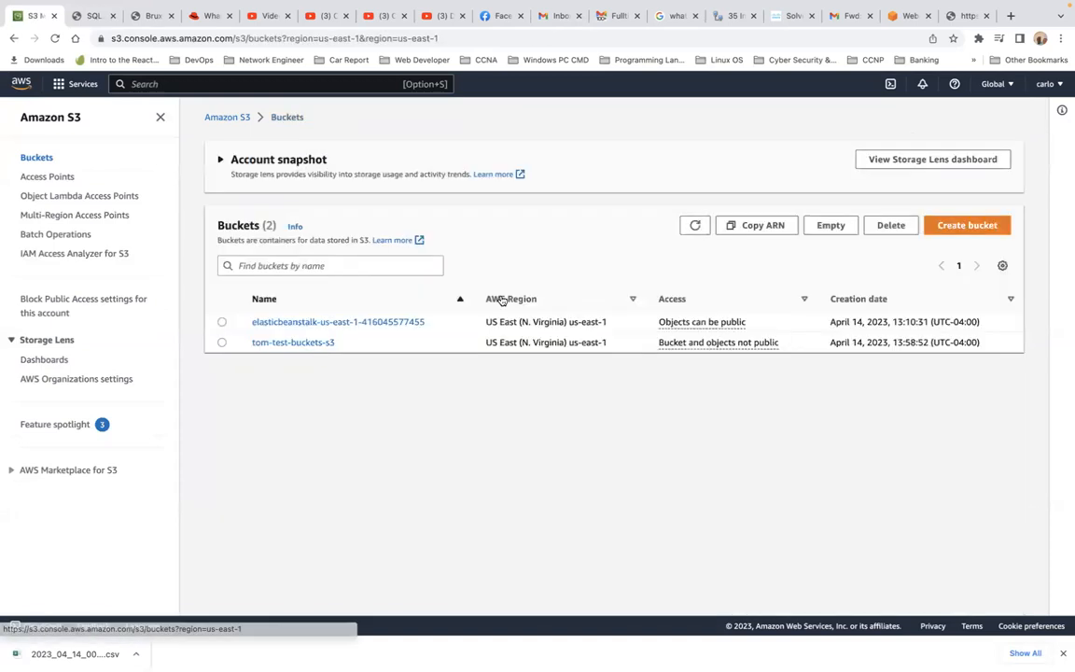
pyautogui.click(291, 343)
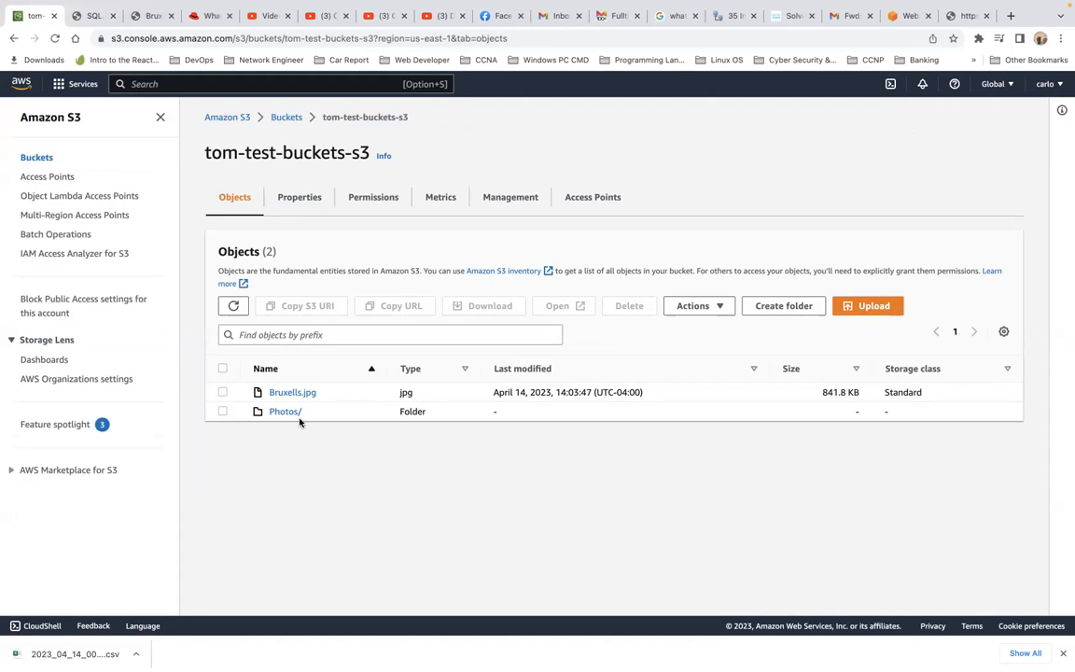
pyautogui.click(223, 411)
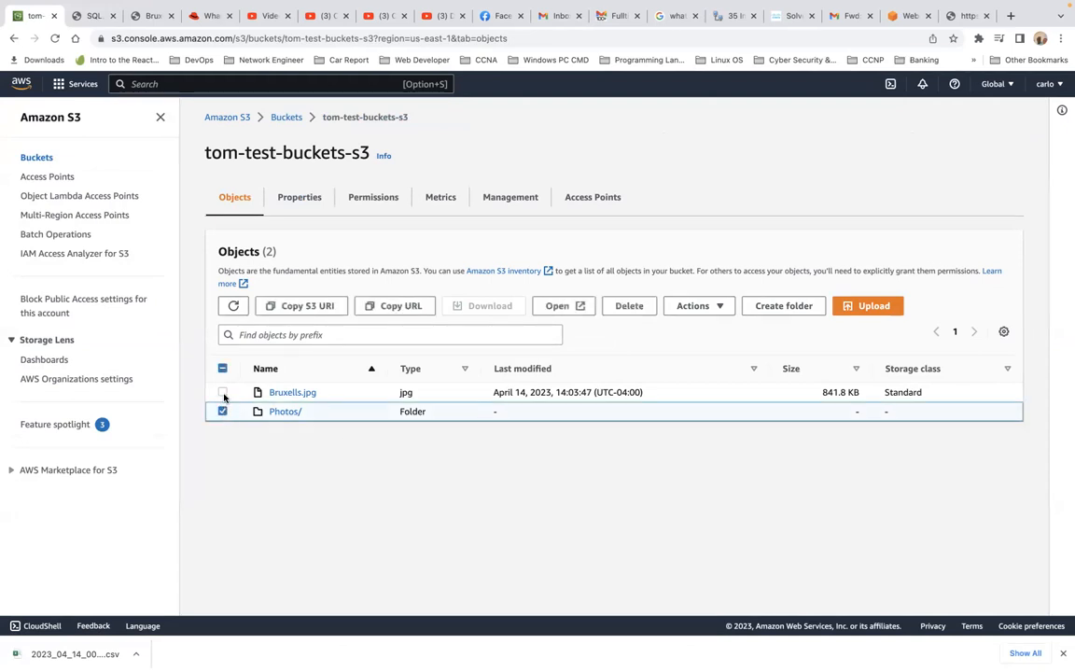
pyautogui.click(629, 306)
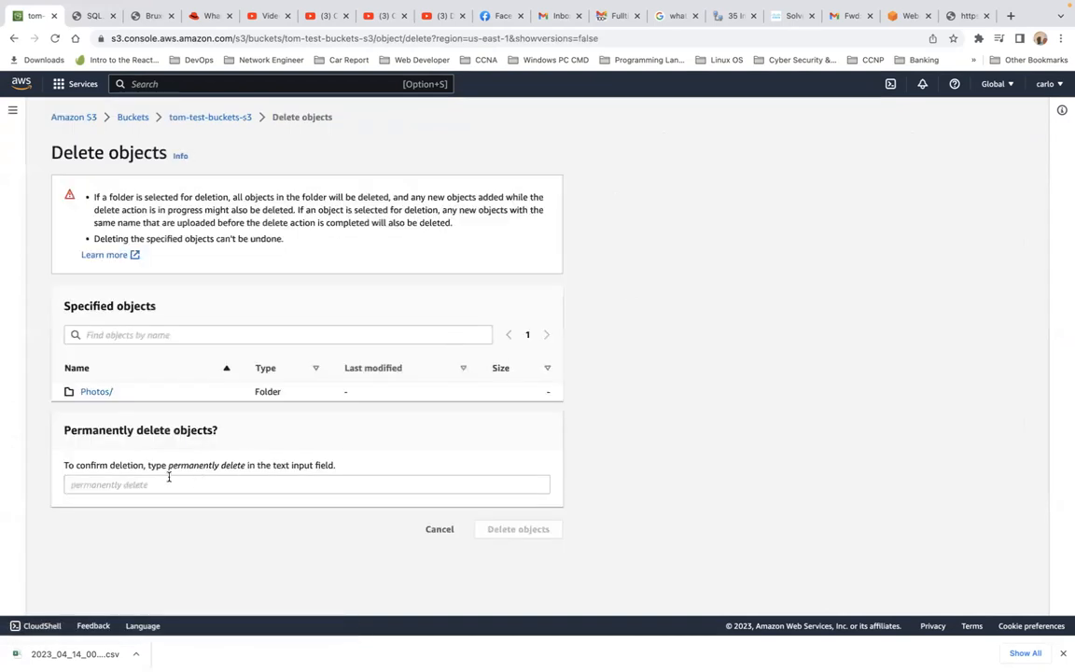
pyautogui.click(167, 467)
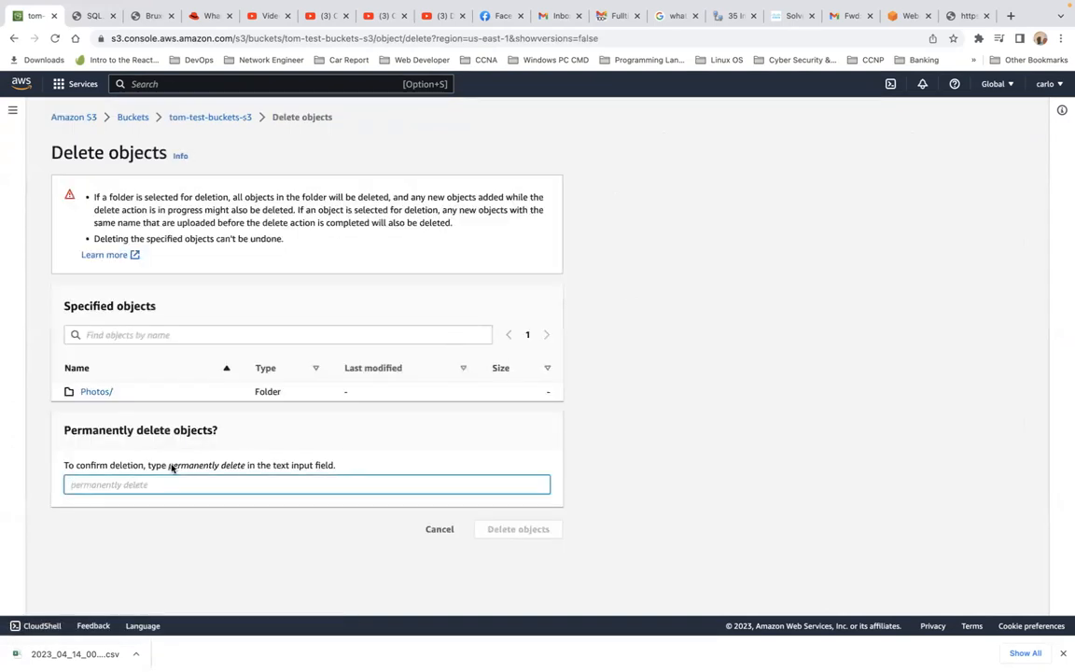
pyautogui.moveTo(167, 468); pyautogui.dragTo(244, 470)
pyautogui.press('super+c')
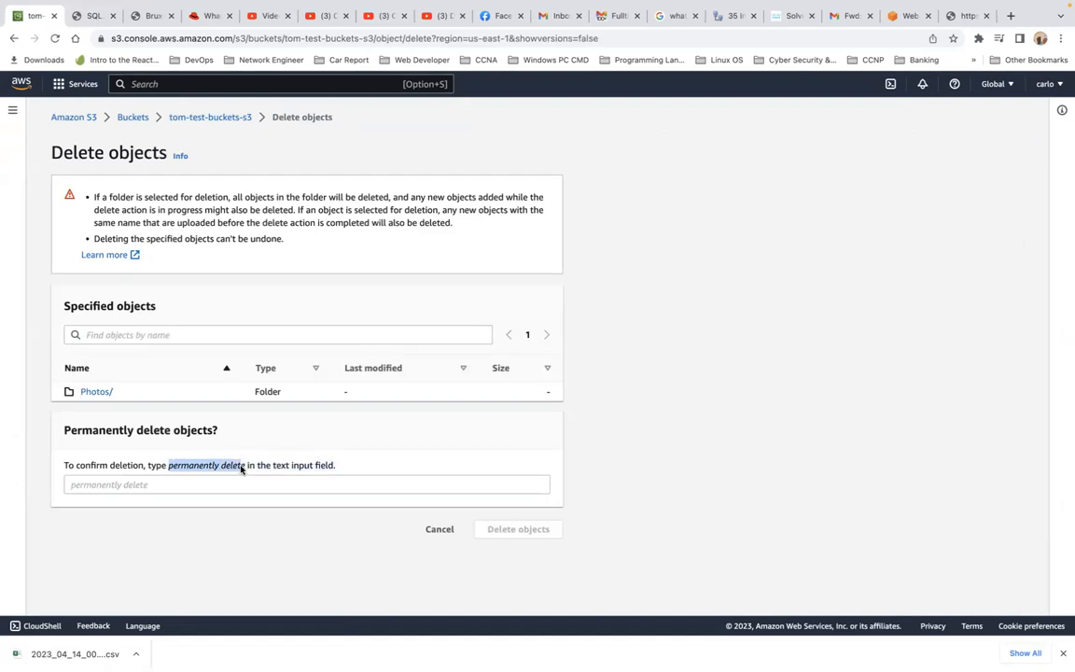
pyautogui.click(214, 486)
pyautogui.press('super+v')
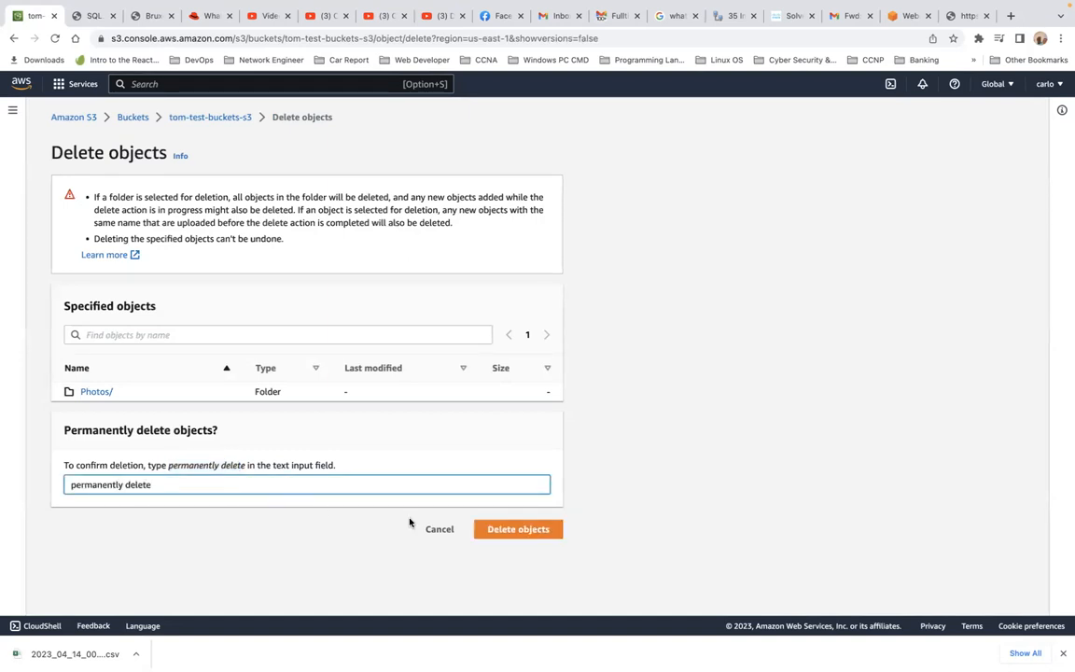
pyautogui.click(520, 529)
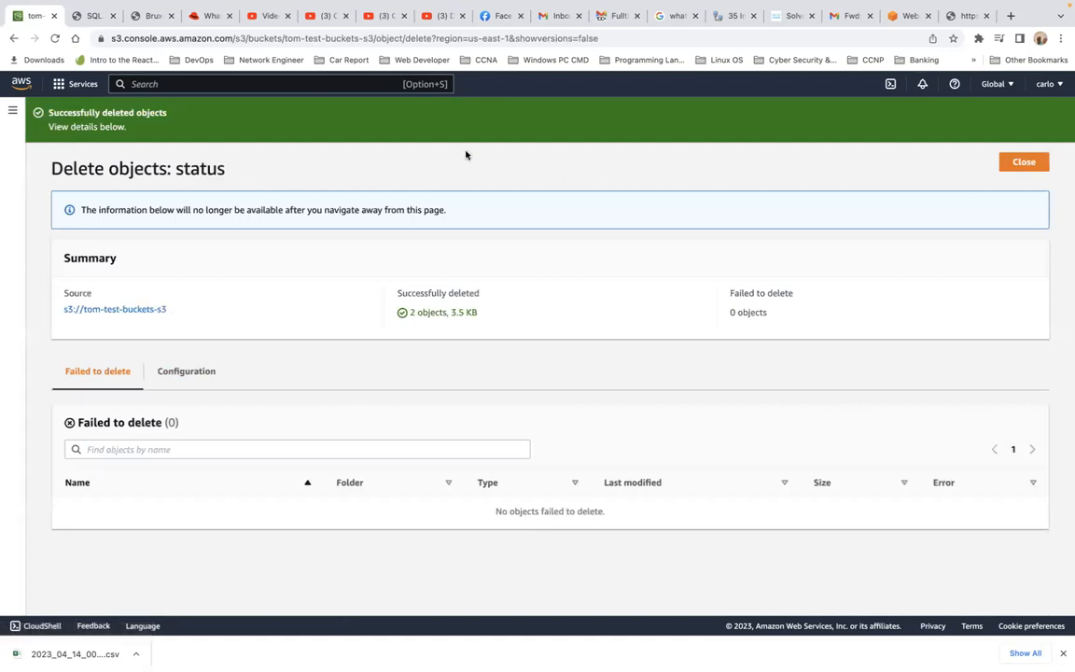
pyautogui.click(1022, 162)
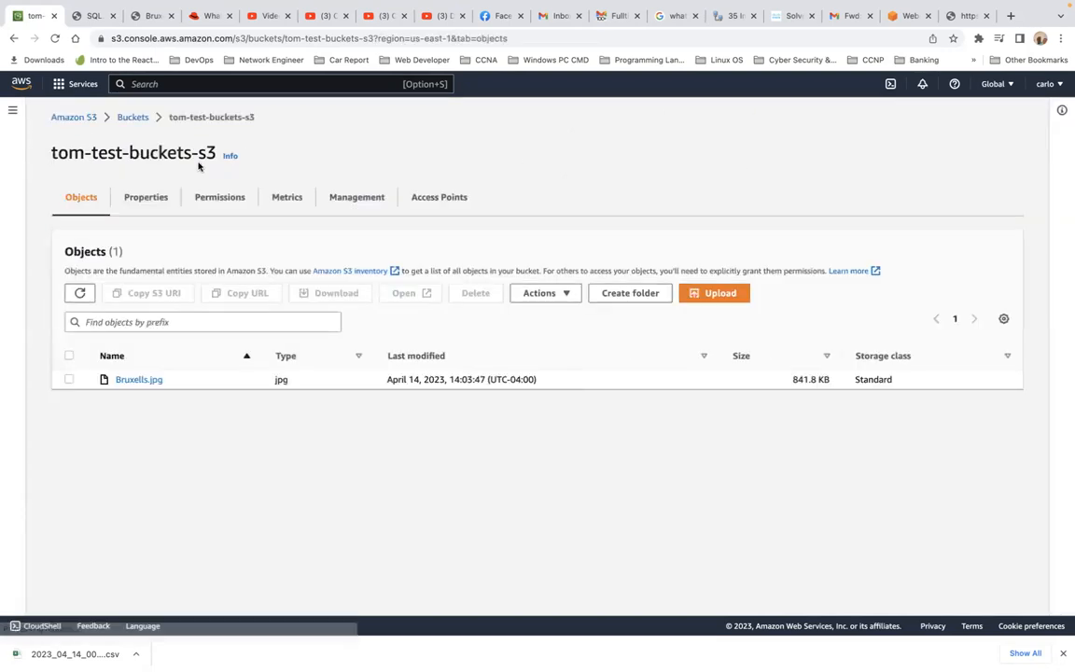
# Check the Bruxells.jpg object details, and try to delete the tom-test-buckets-s3 bucket from the bucket list.
pyautogui.click(138, 379)
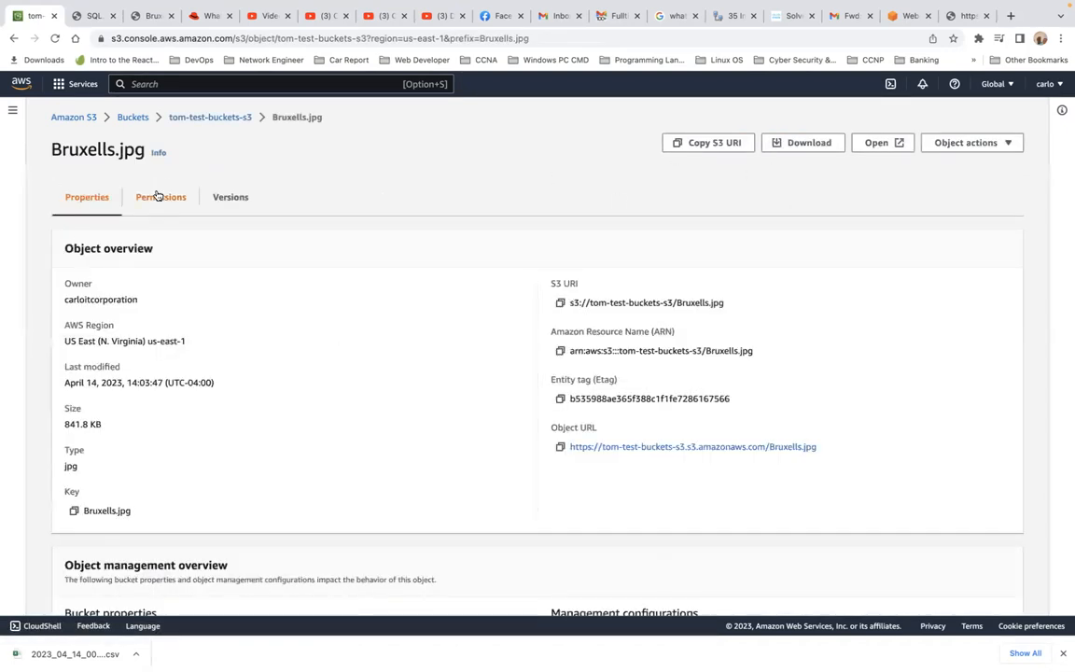
pyautogui.click(132, 118)
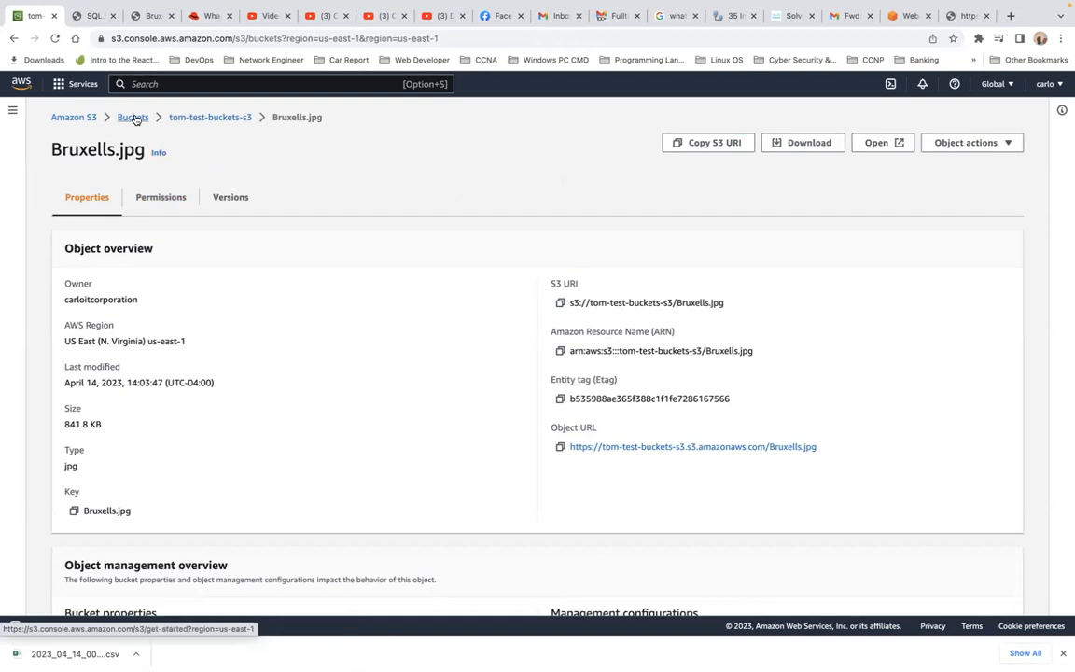
pyautogui.click(221, 343)
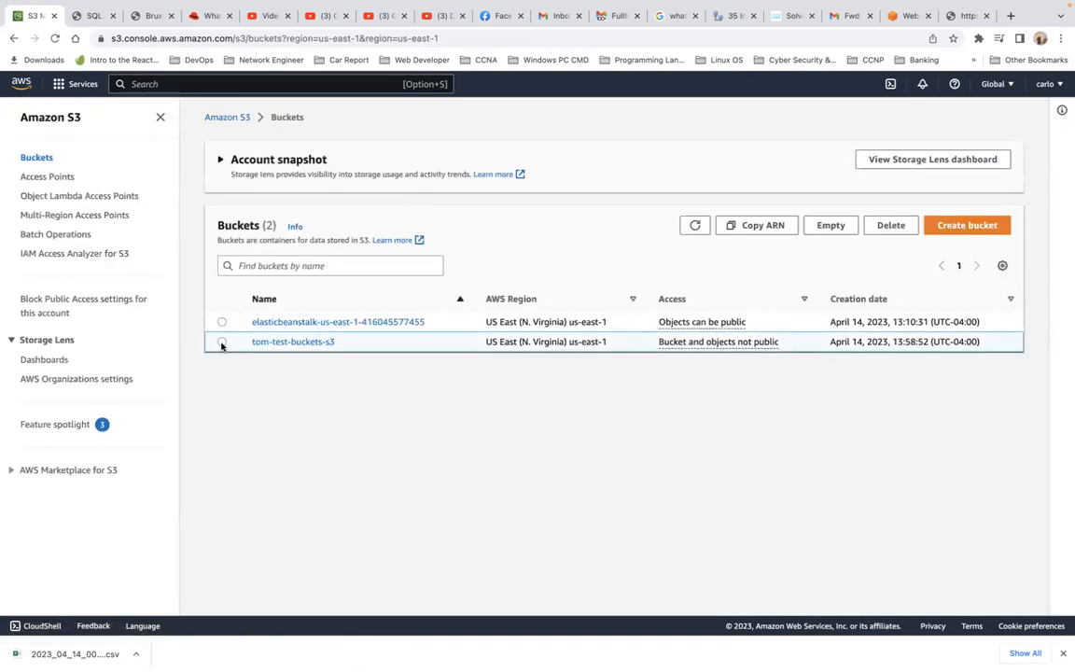
pyautogui.click(902, 230)
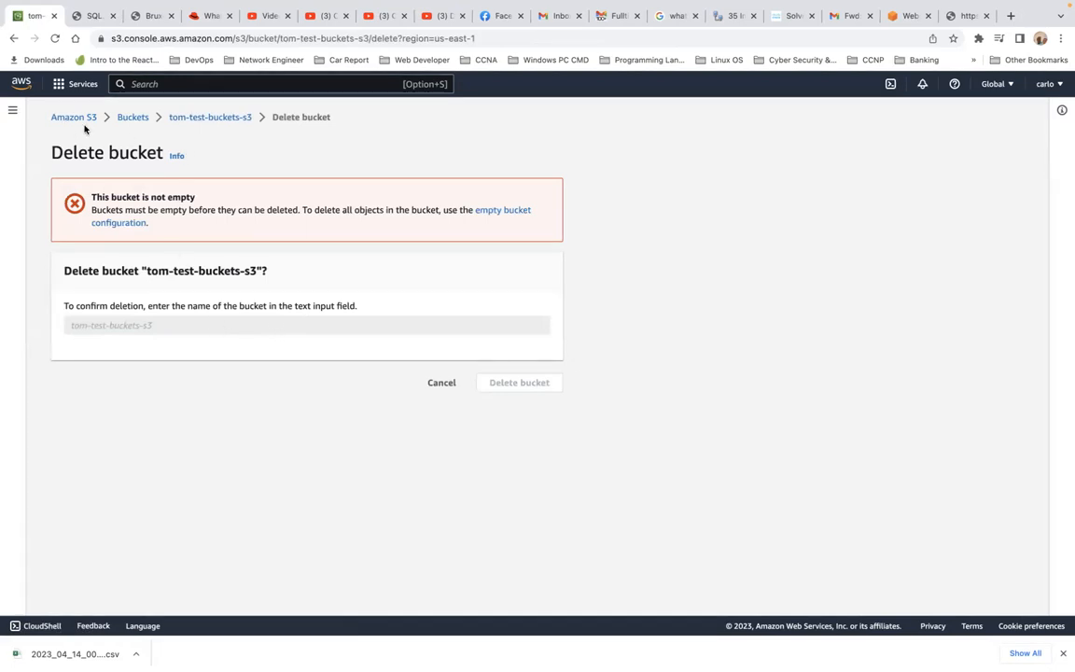
# Permanently delete Bruxells.jpg from the tom-test-buckets-s3 bucket, confirming with "permanently delete", and close the deletion status.
pyautogui.click(131, 119)
pyautogui.click(311, 343)
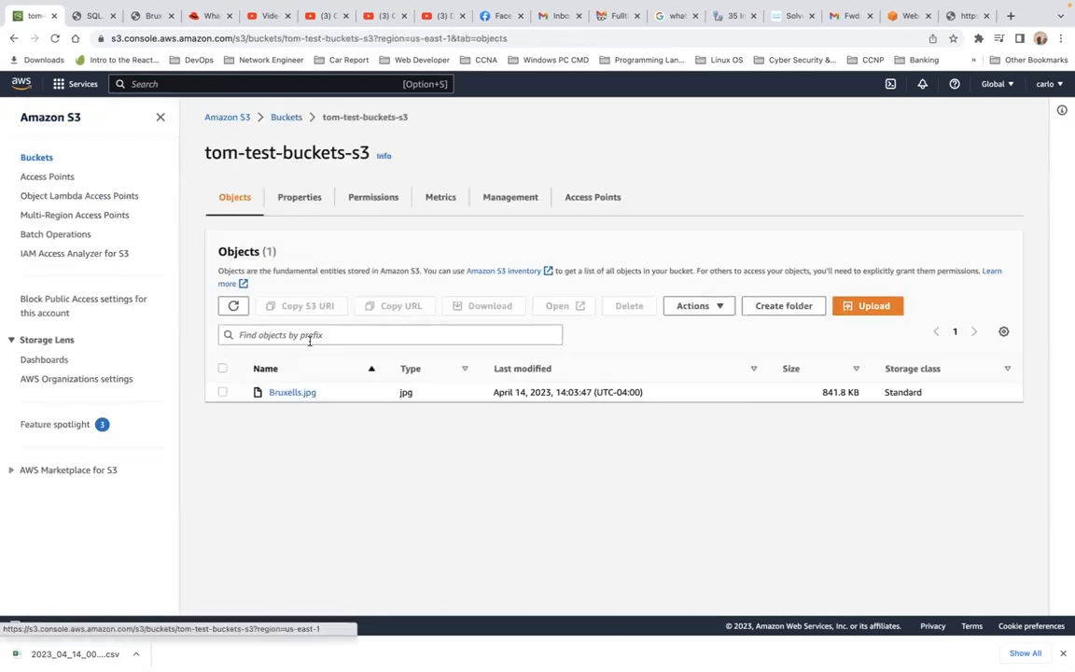
pyautogui.click(222, 393)
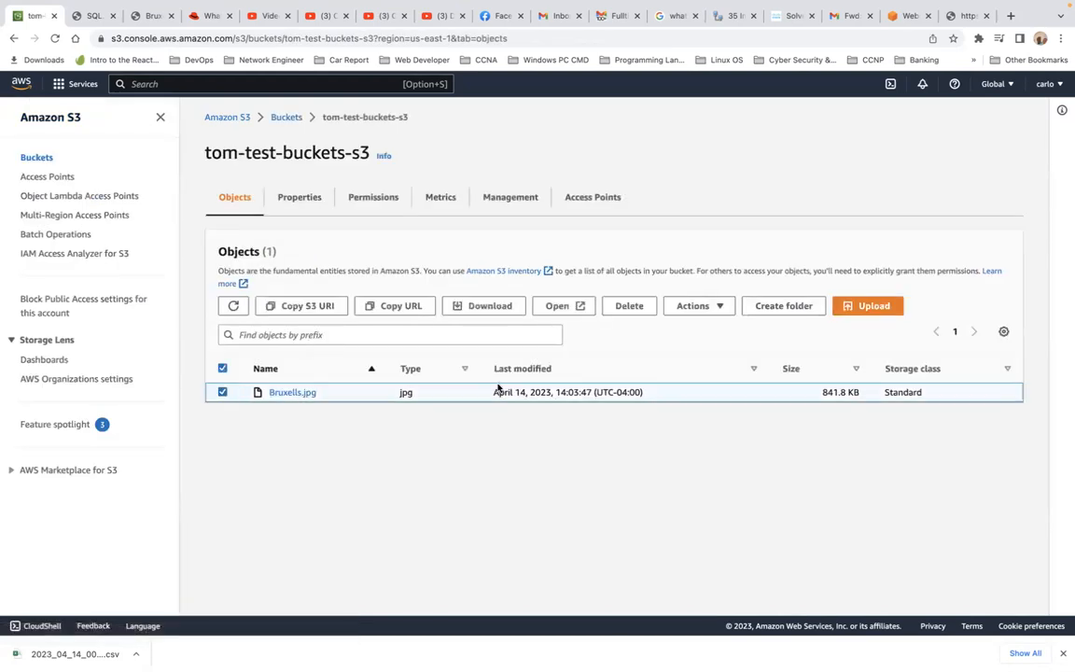
pyautogui.click(631, 315)
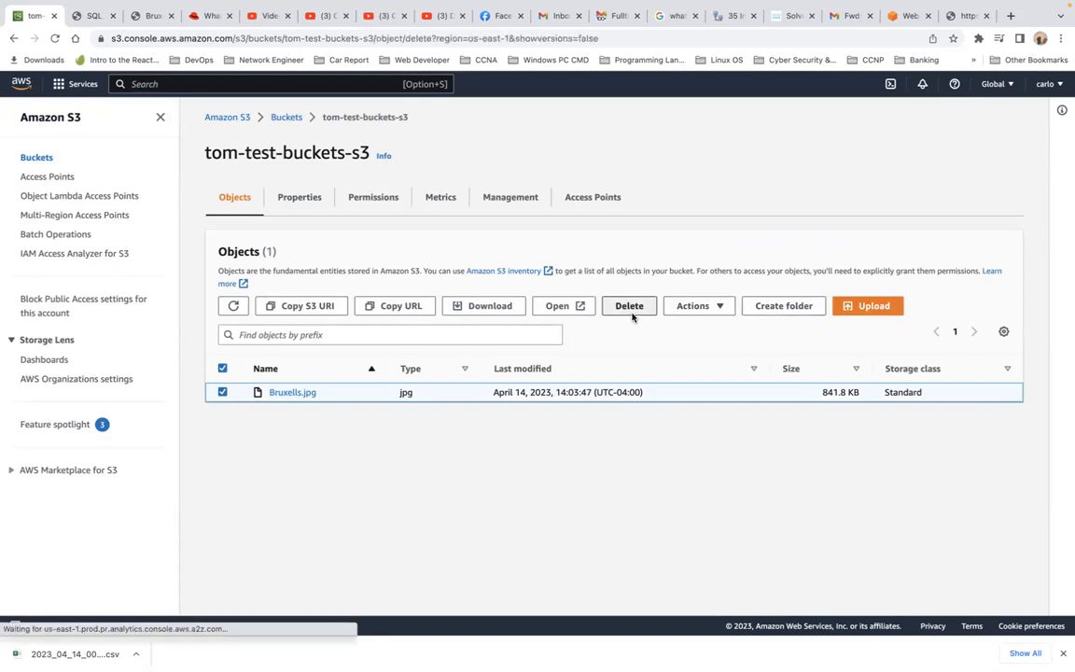
pyautogui.click(147, 482)
pyautogui.press('super+v')
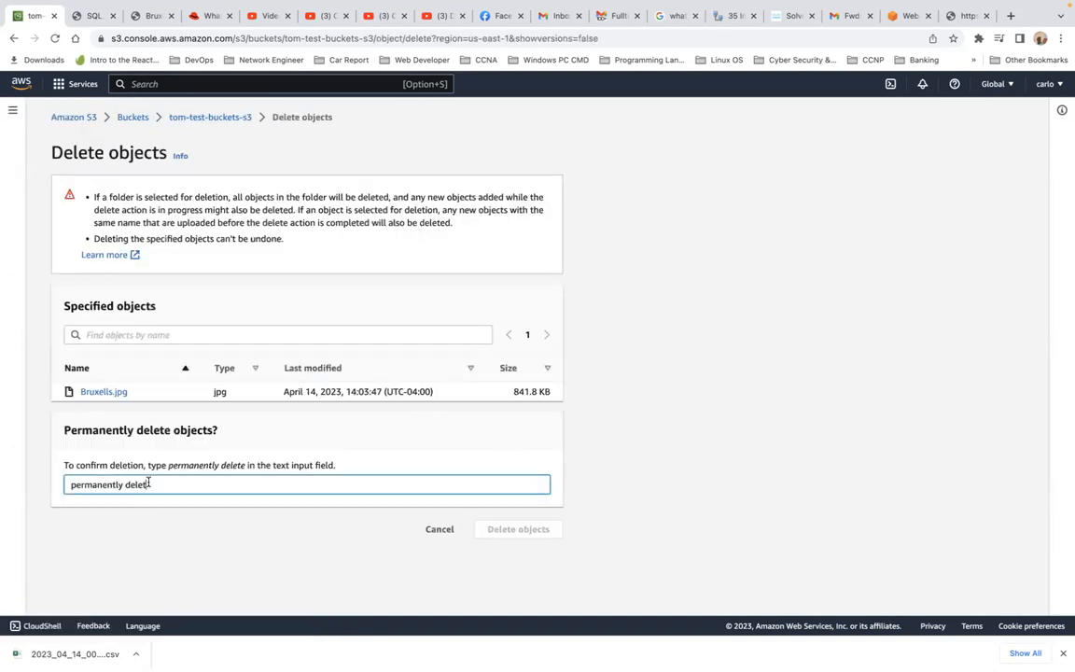
pyautogui.write('e')
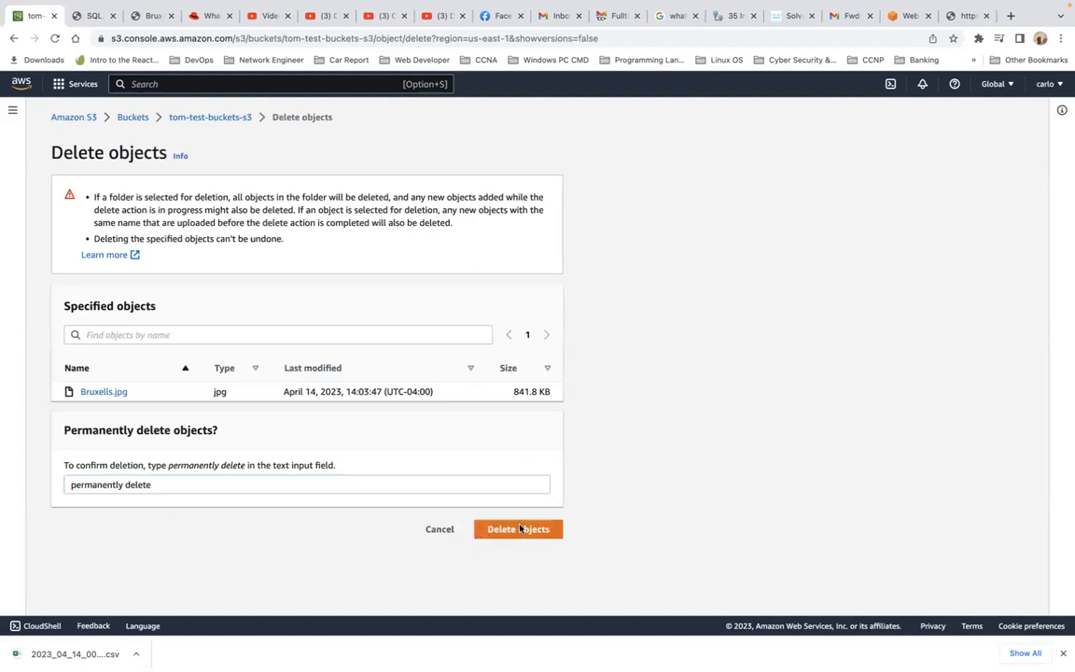
pyautogui.click(518, 529)
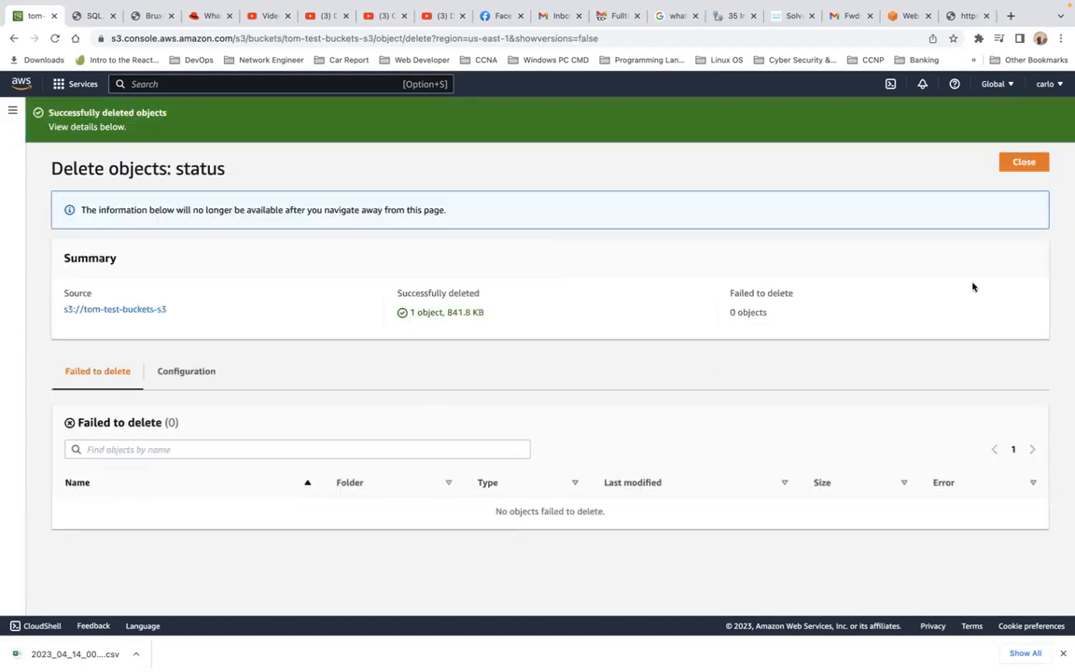
pyautogui.click(1024, 163)
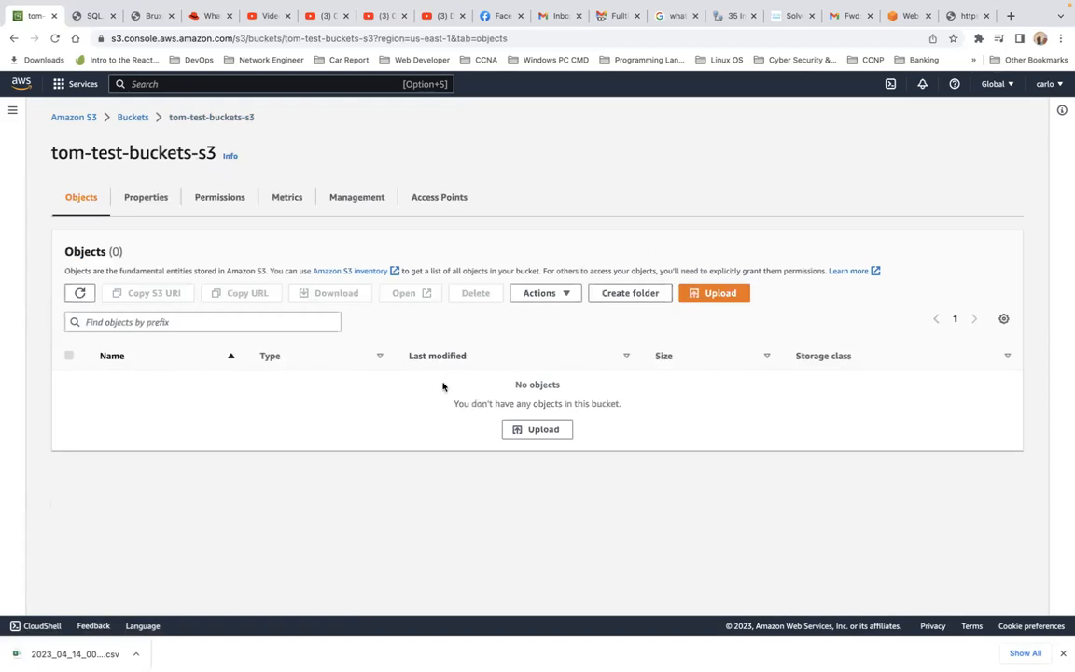
pyautogui.moveTo(557, 646)
pyautogui.moveTo(468, 25)
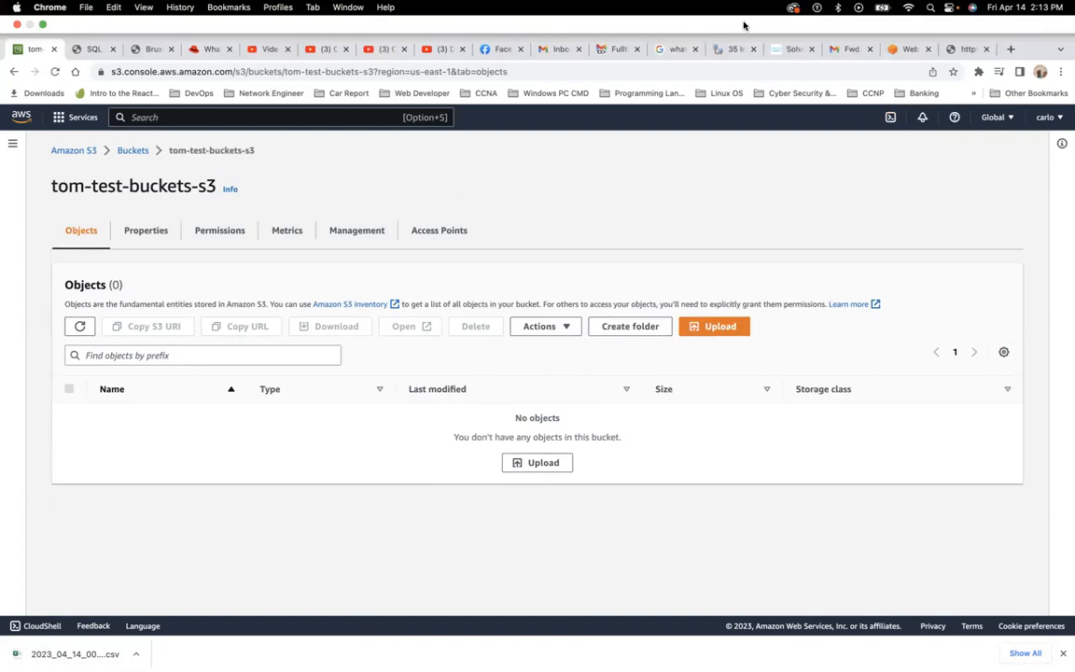